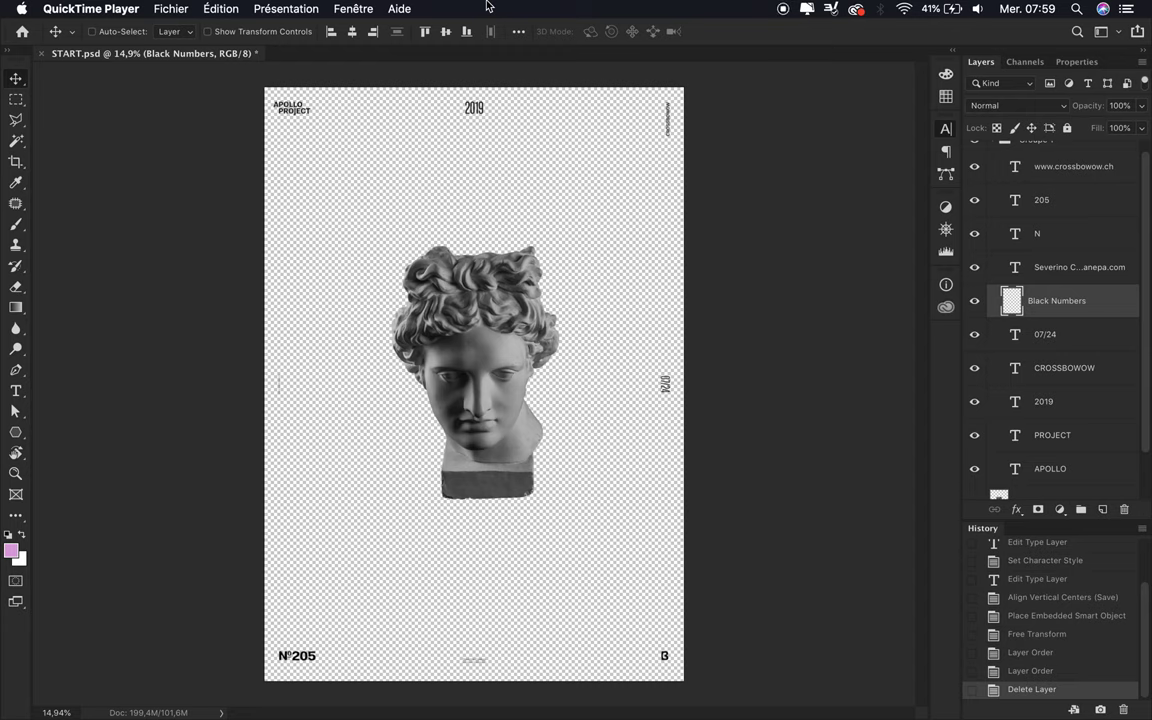
# Step: Add a Levels adjustment with input levels about 21 and 223 to boost the bust's contrast
pyautogui.click(1060, 508)
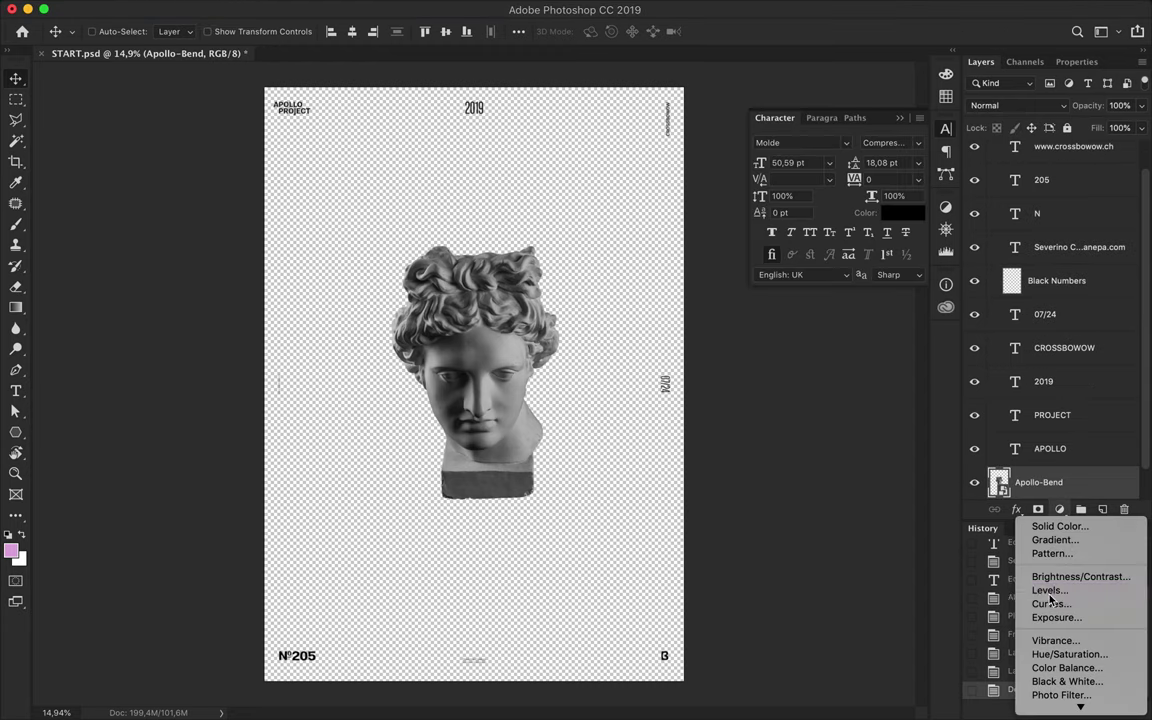
pyautogui.click(1050, 589)
pyautogui.moveTo(996, 228); pyautogui.dragTo(1006, 230)
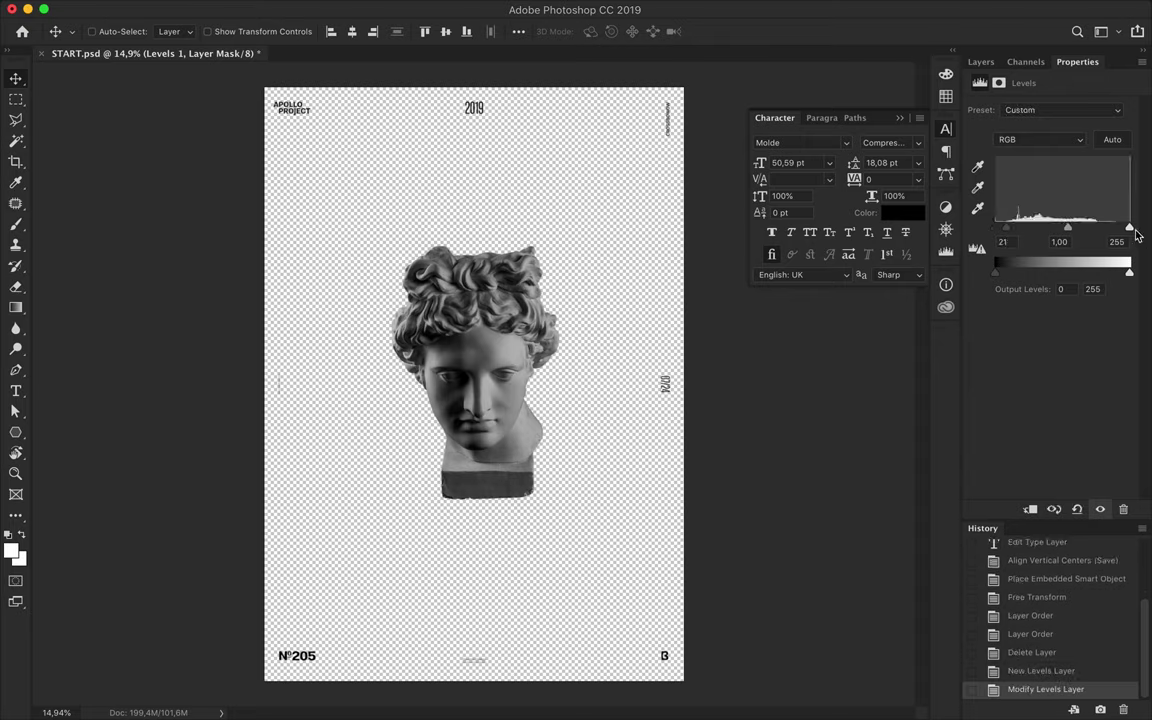
pyautogui.moveTo(1130, 228); pyautogui.dragTo(1112, 231)
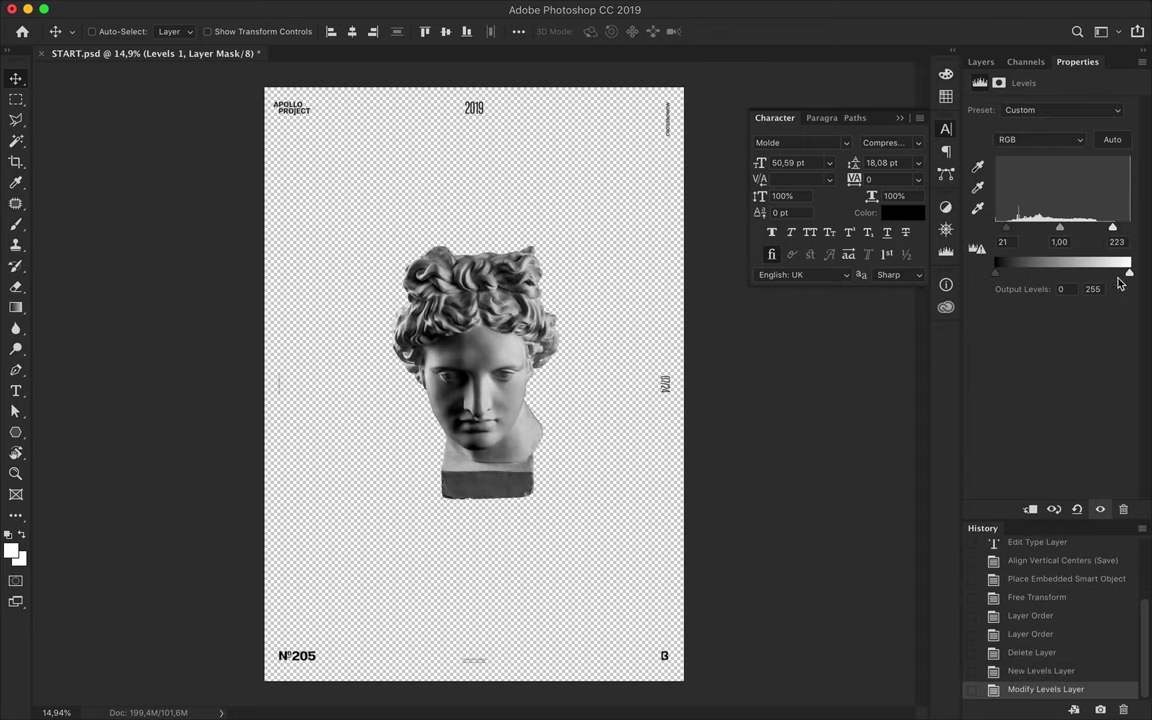
pyautogui.click(981, 61)
# Step: Add a Curves adjustment that deepens the bust's shadows and fine-tunes its highlights
pyautogui.click(1060, 509)
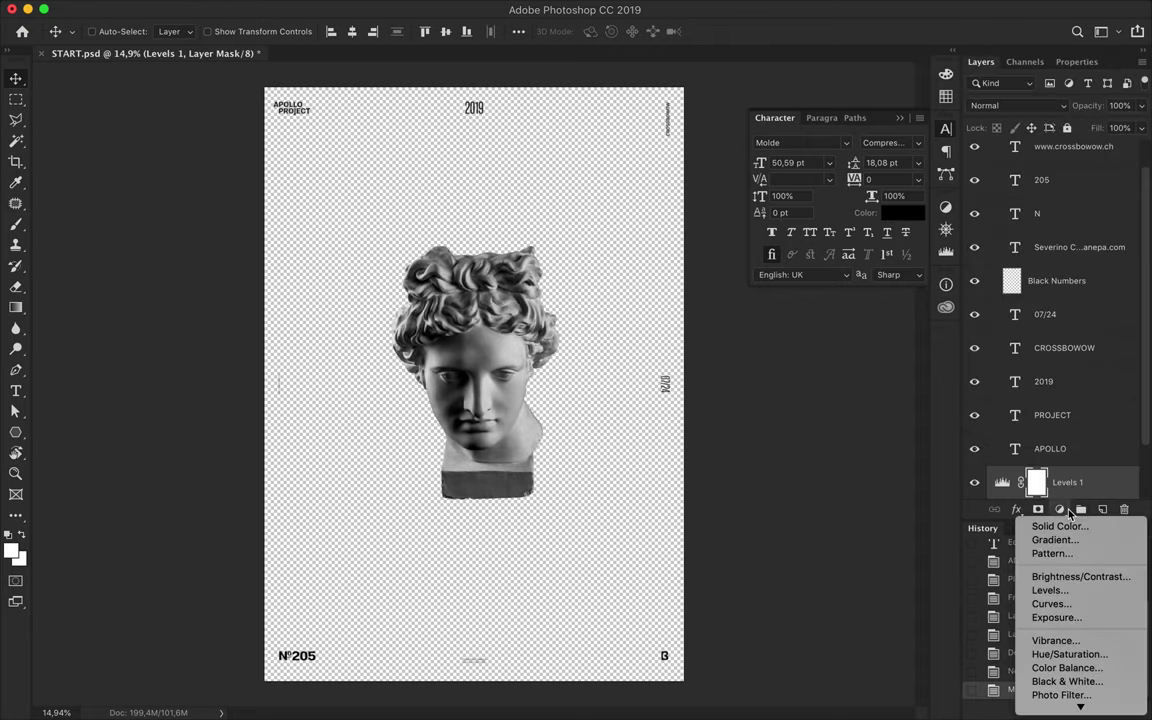
pyautogui.click(1051, 603)
pyautogui.moveTo(1018, 256); pyautogui.dragTo(1015, 261)
pyautogui.moveTo(1110, 163); pyautogui.dragTo(1111, 167)
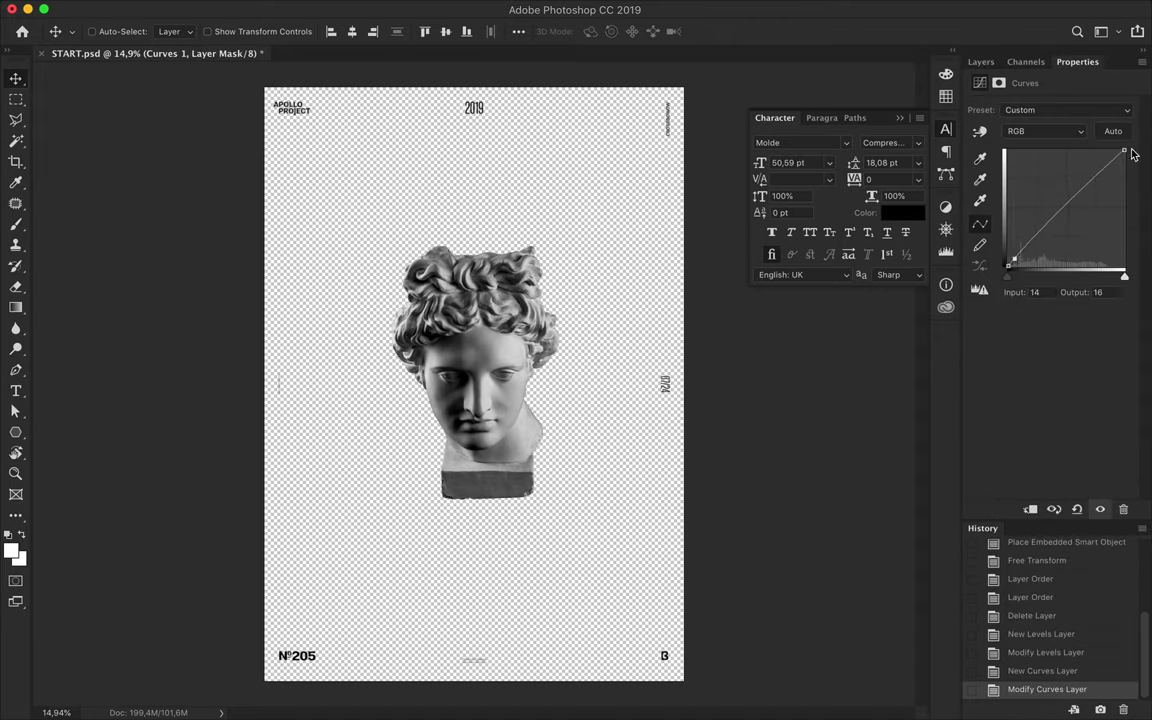
# Step: Merge Curves 1, Levels 1 and Apollo-Bend into one layer and collapse Groupe 1
pyautogui.click(981, 61)
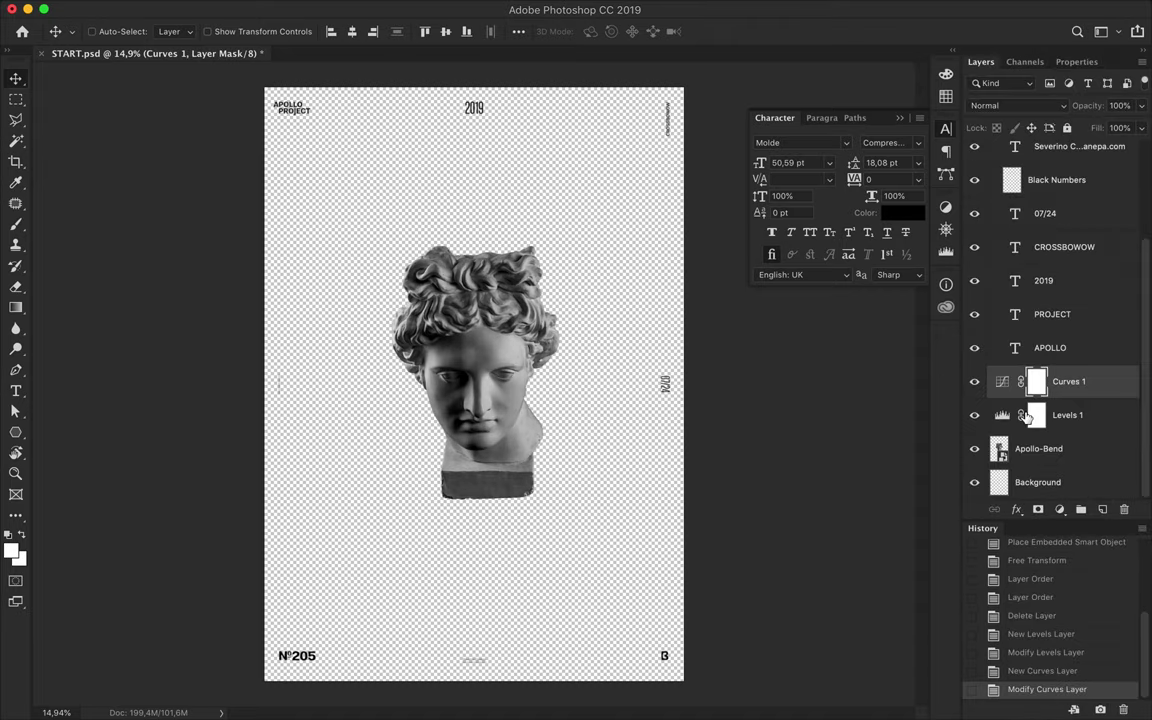
pyautogui.keyDown('shift'); pyautogui.click(1040, 445); pyautogui.keyUp('shift')
pyautogui.hotkey('ctrl', 'e')
pyautogui.click(992, 150)
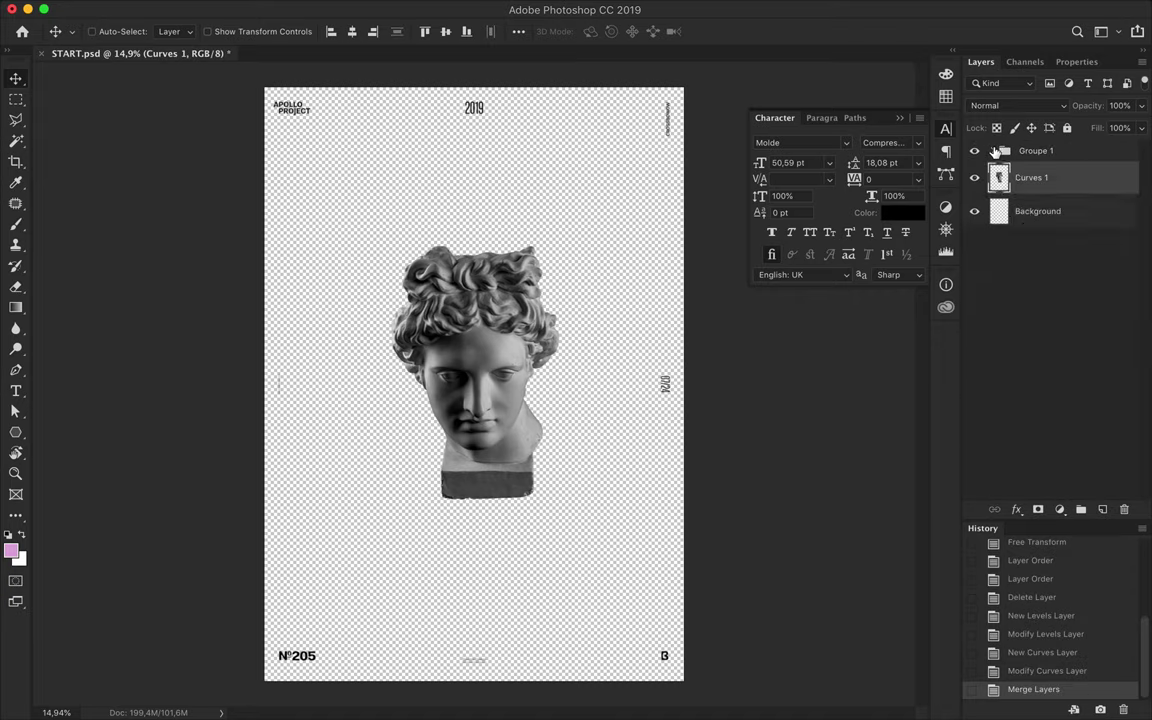
# Step: Draw a white canvas-sized rectangle above Background, then shift the bust partly off the left edge
pyautogui.click(1040, 211)
pyautogui.press('u')
pyautogui.click(177, 31)
pyautogui.click(232, 31)
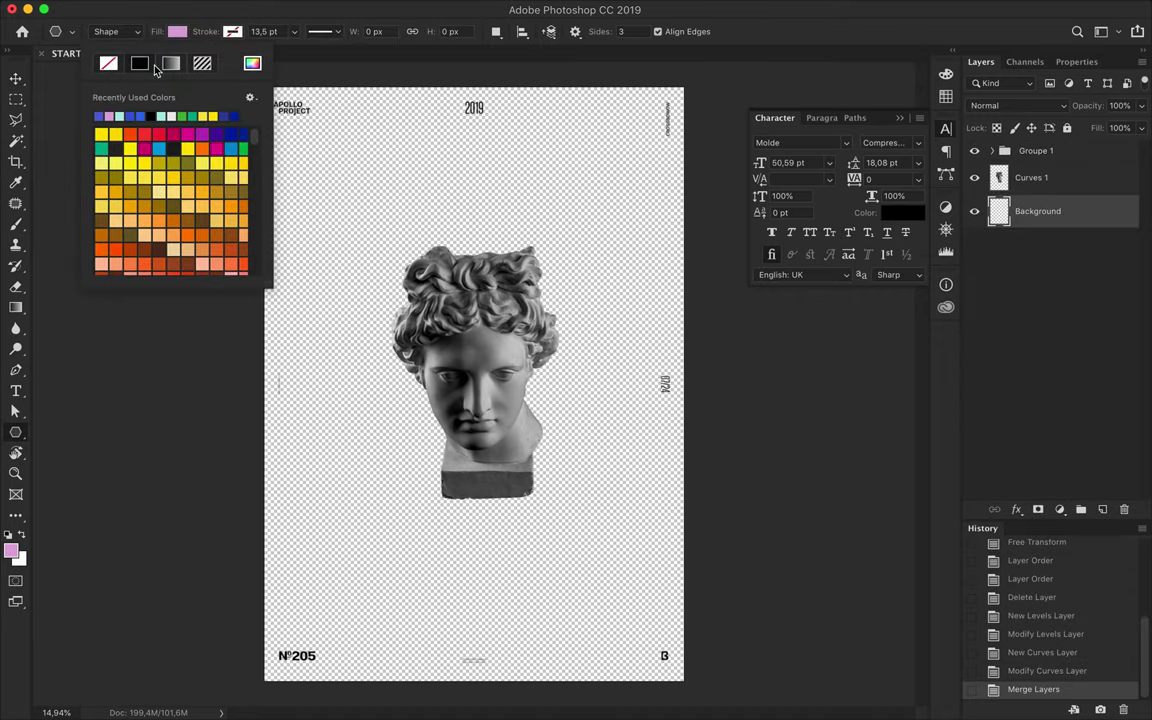
pyautogui.moveTo(686, 84); pyautogui.dragTo(391, 249)
pyautogui.hotkey('ctrl', 'z')
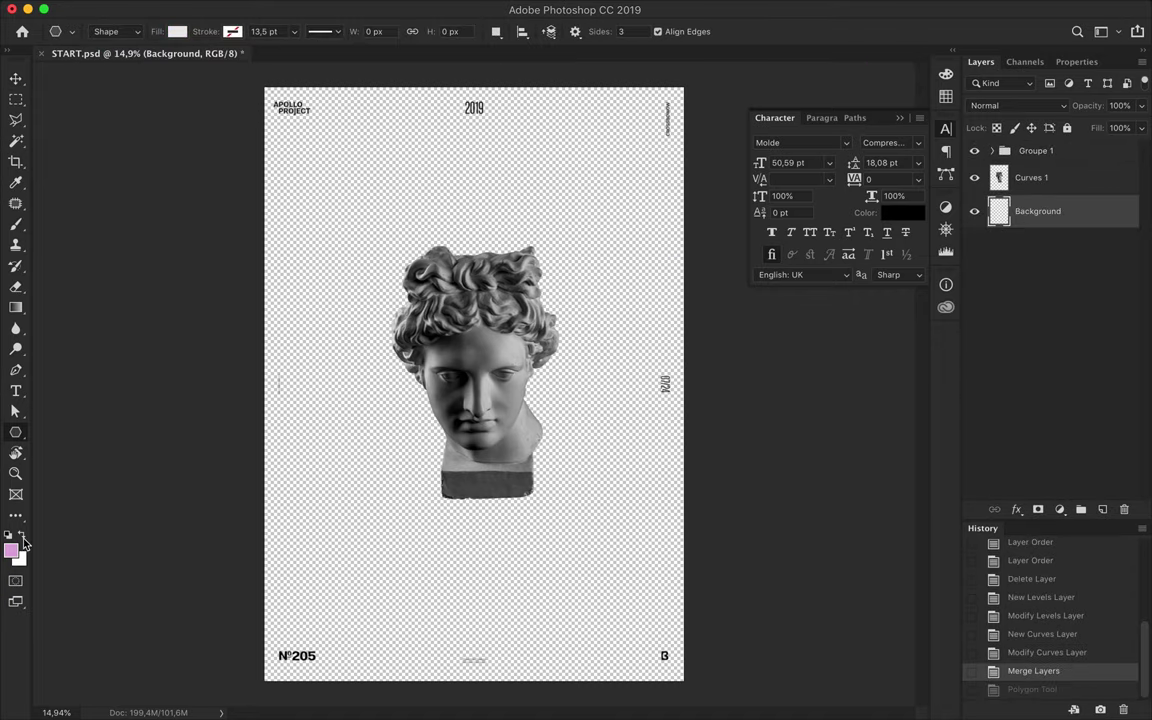
pyautogui.hotkey('shift', 'u')
pyautogui.moveTo(262, 85); pyautogui.dragTo(687, 685)
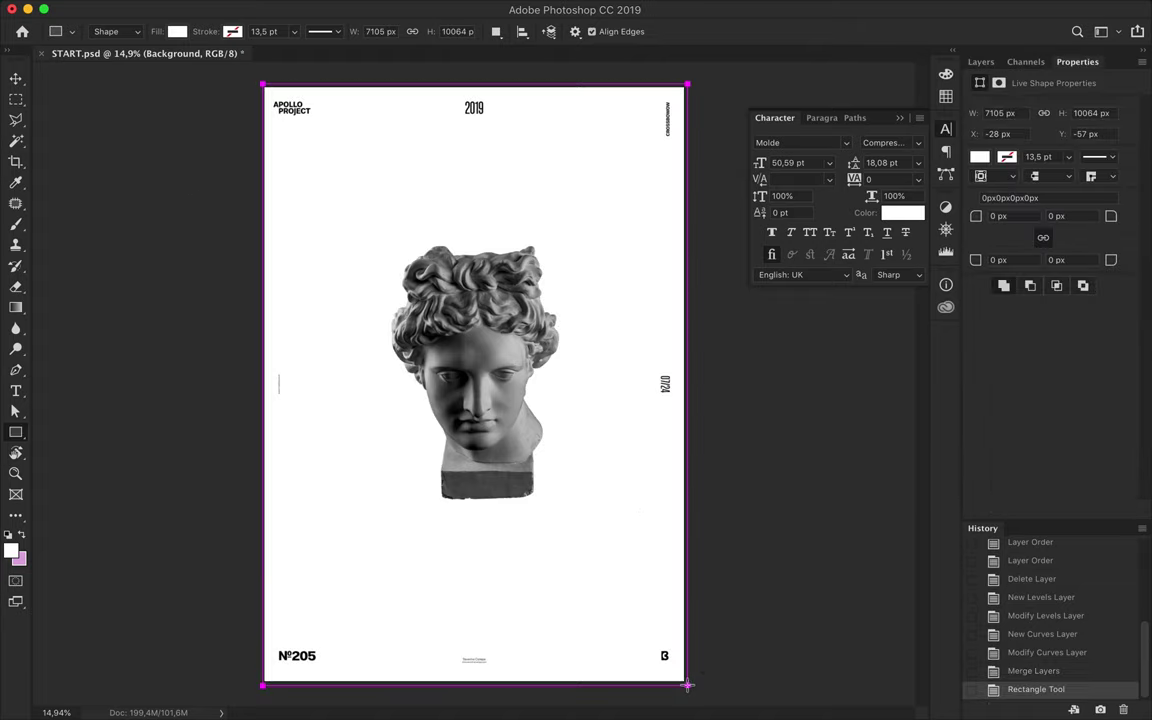
pyautogui.press('v')
pyautogui.moveTo(507, 345); pyautogui.dragTo(337, 218)
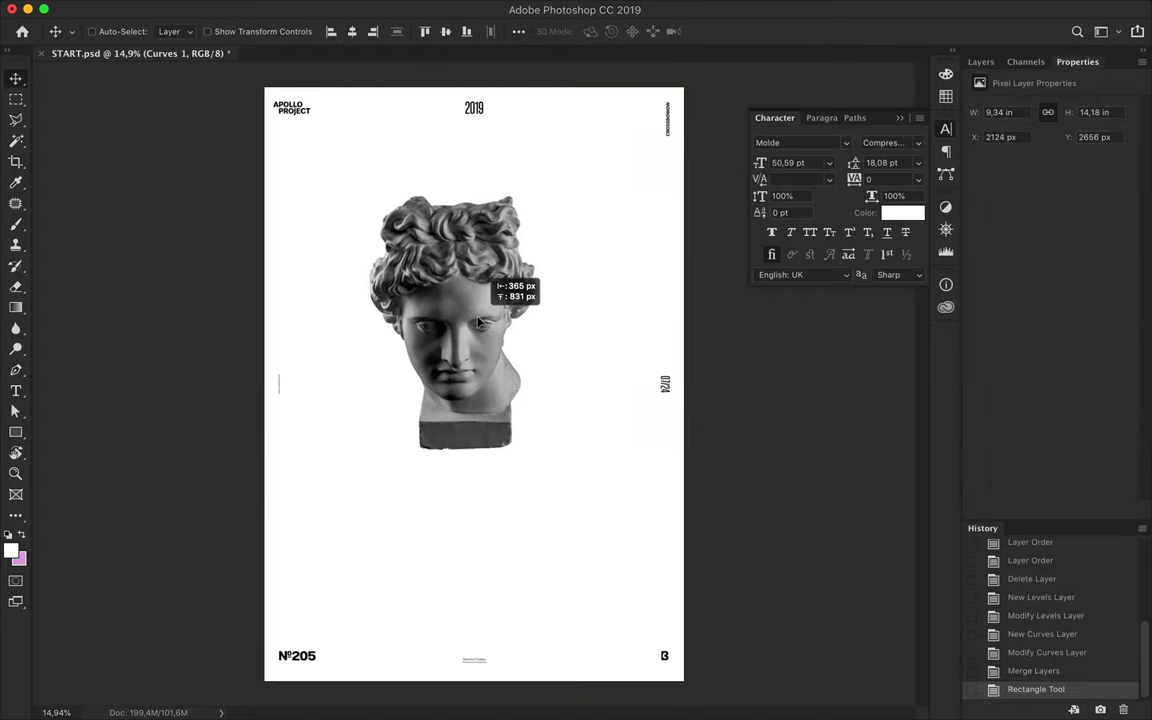
# Step: Add the text APOLLO and colour it black (000000)
pyautogui.write('t')
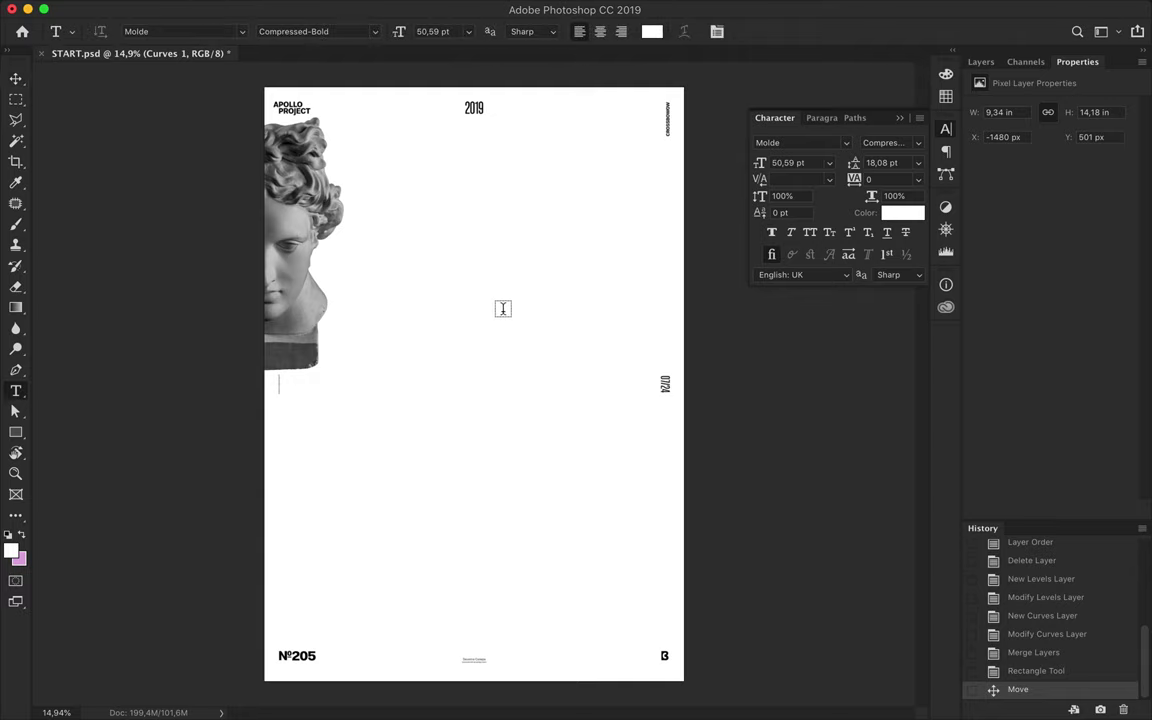
pyautogui.write('APOLLO')
pyautogui.press('Escape')
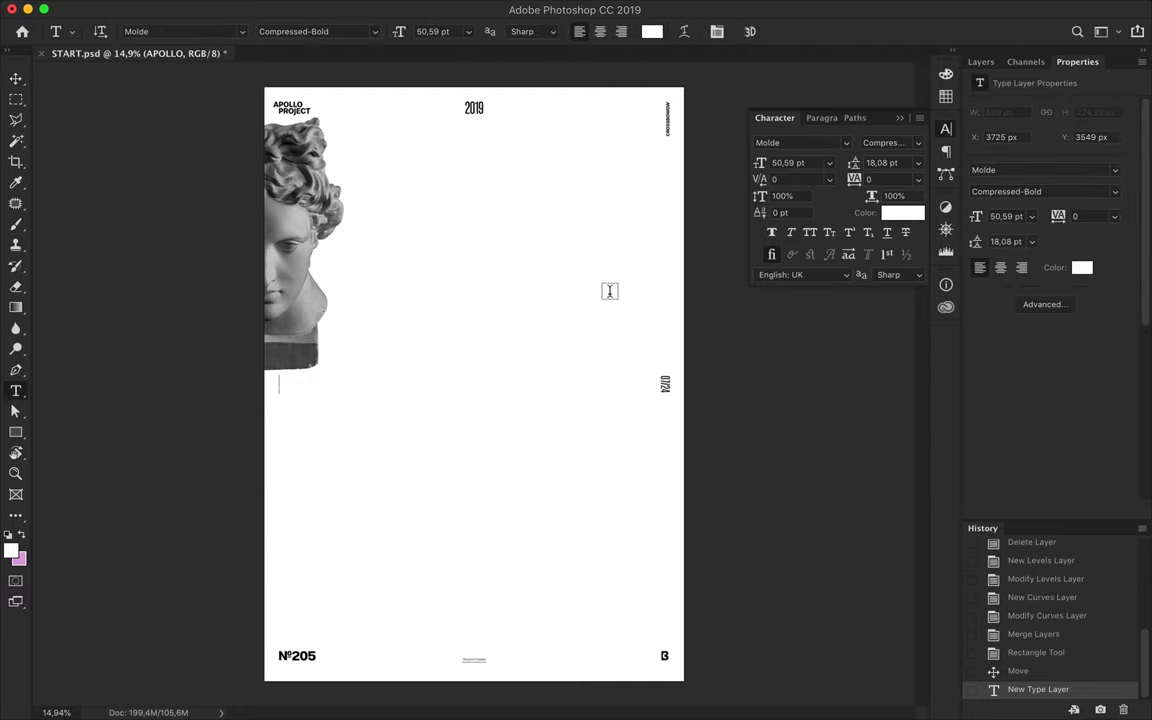
pyautogui.click(655, 34)
pyautogui.write('000000')
pyautogui.click(897, 190)
# Step: Rotate APOLLO vertical, make it Semibold, enlarge it about five times and place it at the right edge
pyautogui.hotkey('ctrl', 't')
pyautogui.moveTo(553, 262)
pyautogui.mouseDown()
pyautogui.moveTo(474, 218)
pyautogui.moveTo(445, 216)
pyautogui.mouseUp()
pyautogui.press('Return')
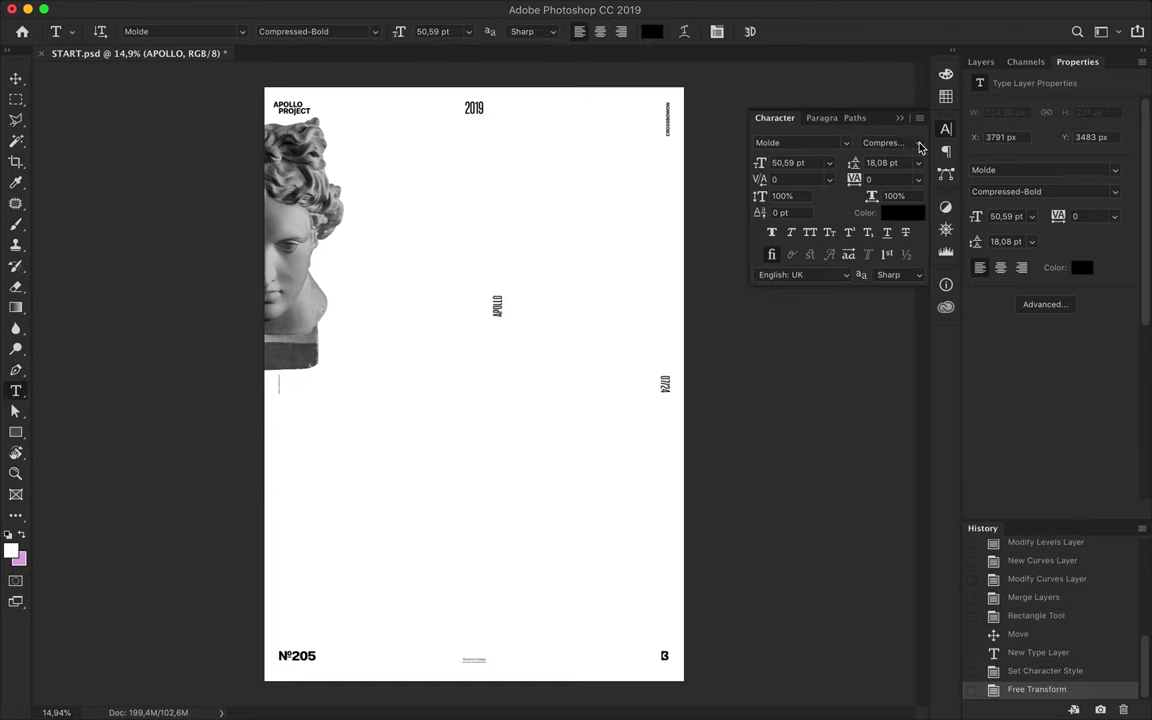
pyautogui.click(890, 142)
pyautogui.click(888, 351)
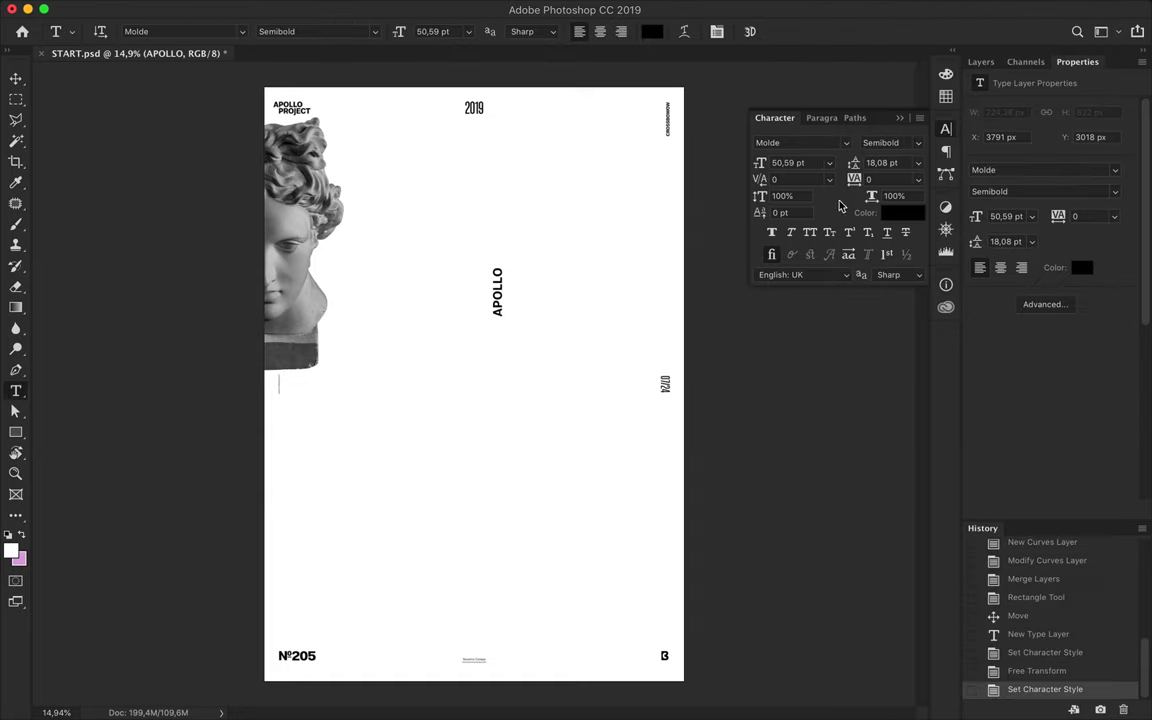
pyautogui.hotkey('ctrl', 't')
pyautogui.moveTo(506, 285)
pyautogui.mouseDown()
pyautogui.moveTo(558, 293)
pyautogui.moveTo(383, 270)
pyautogui.moveTo(370, 228)
pyautogui.moveTo(703, 245)
pyautogui.mouseUp()
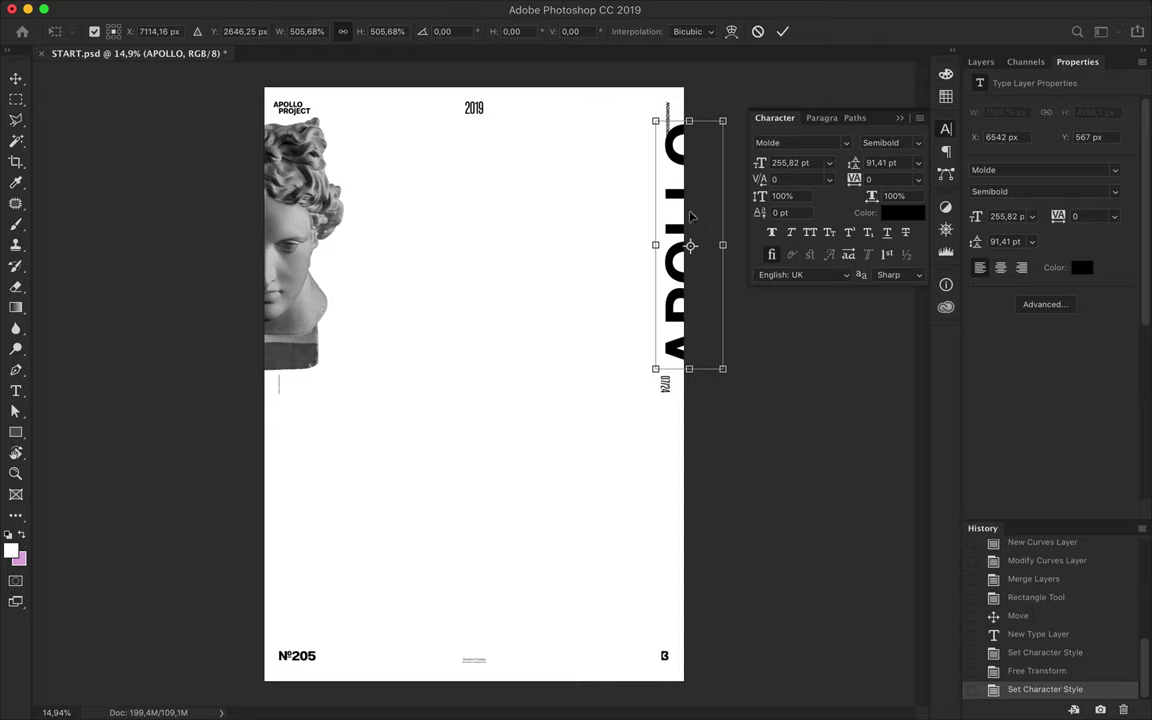
pyautogui.moveTo(690, 216); pyautogui.dragTo(648, 216)
# Step: Delete LLO so the title reads APO, and stretch it taller
pyautogui.doubleClick(630, 130)
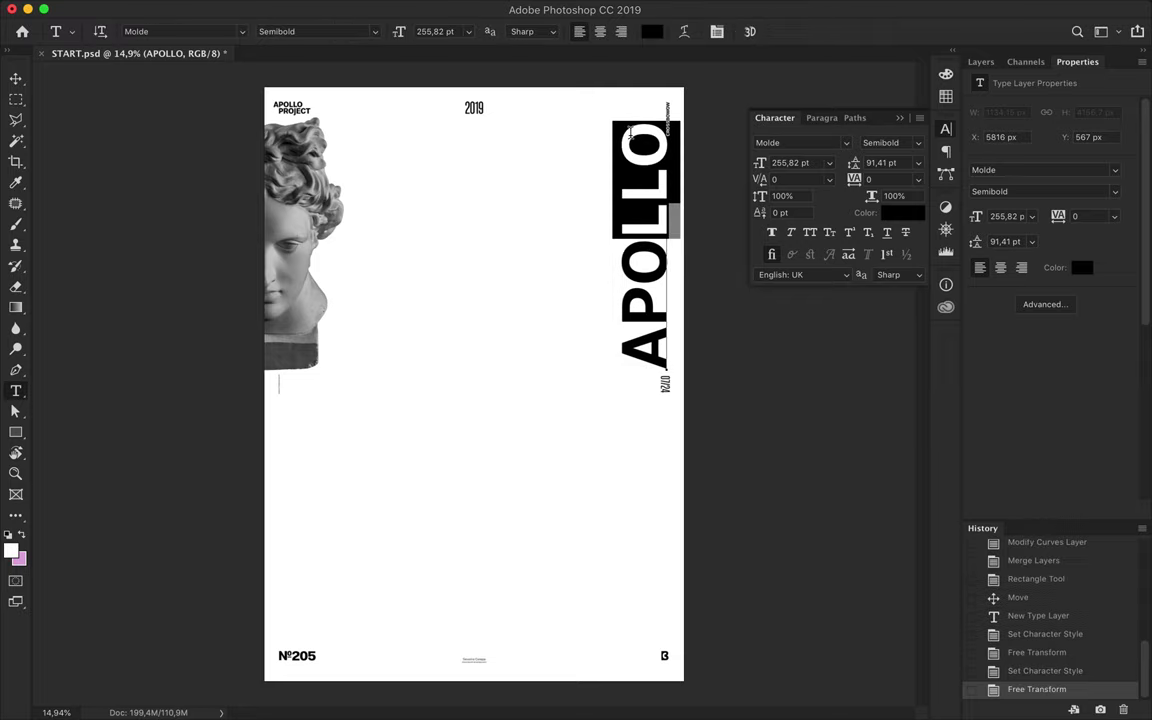
pyautogui.press('BackSpace')
pyautogui.hotkey('ctrl', 't')
pyautogui.moveTo(646, 236)
pyautogui.mouseDown()
pyautogui.moveTo(641, 170)
pyautogui.moveTo(672, 193)
pyautogui.mouseUp()
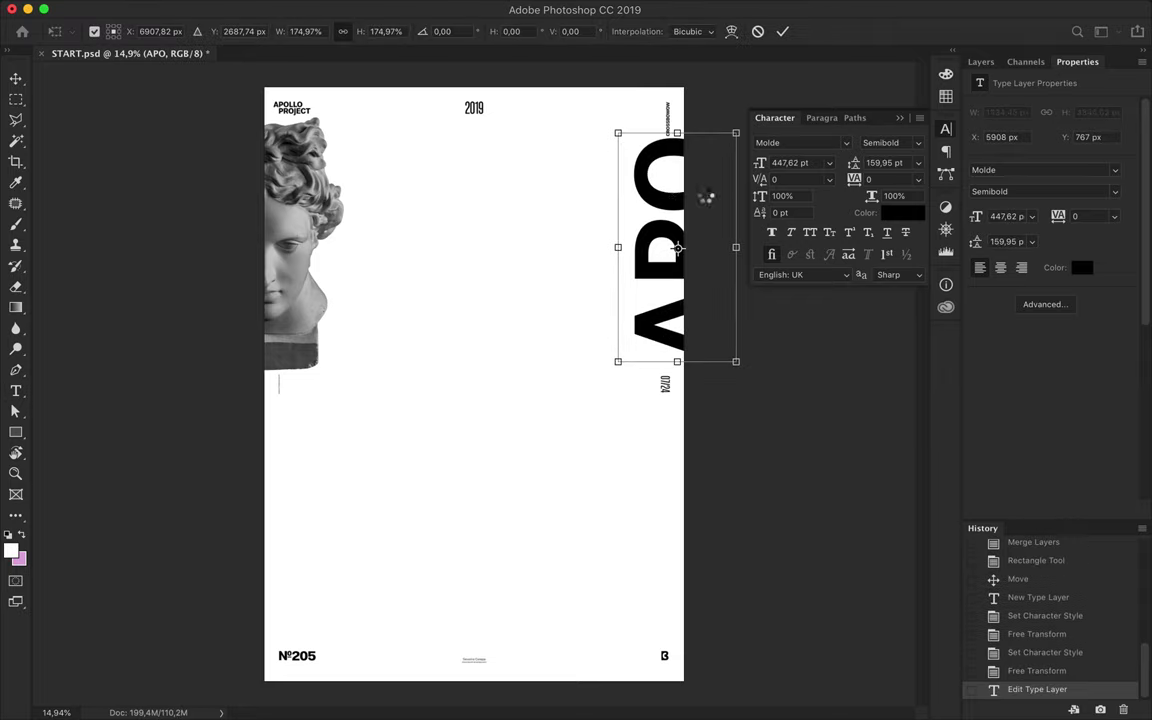
pyautogui.press('Return')
# Step: Copy APO to the lower left, retype it as LLO and nudge it toward the bottom edge
pyautogui.press('v')
pyautogui.moveTo(680, 220); pyautogui.dragTo(390, 570)
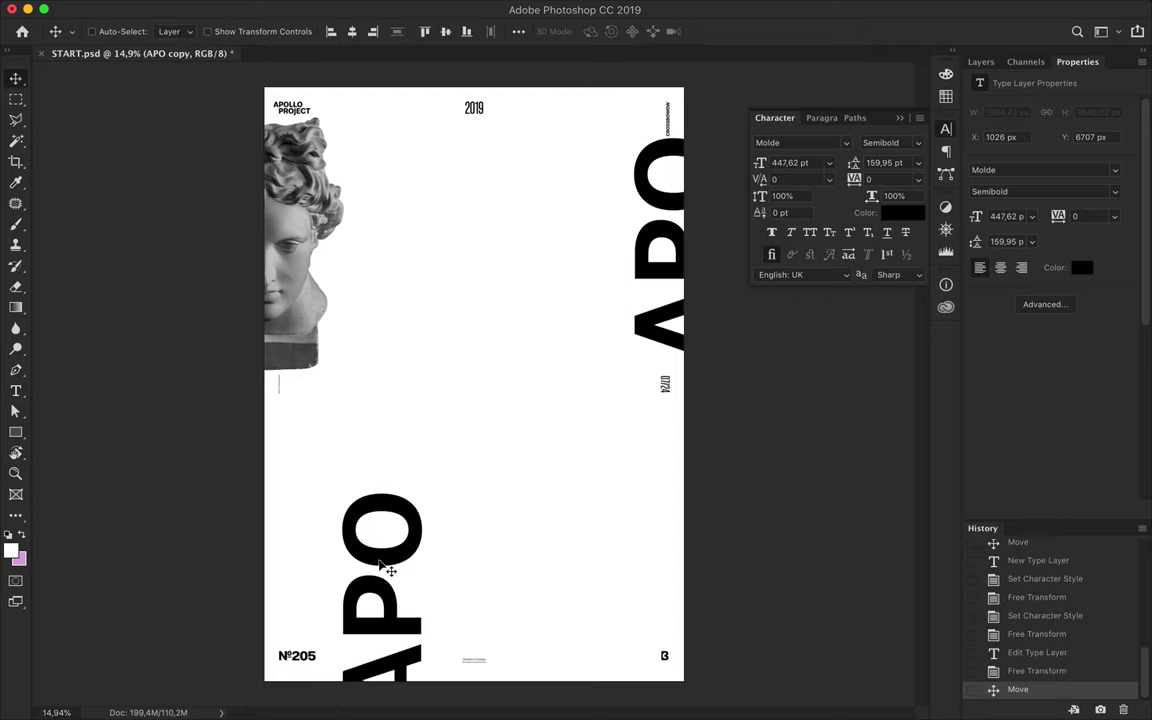
pyautogui.doubleClick(390, 570)
pyautogui.write('LLO')
pyautogui.hotkey('ctrl', 'Return')
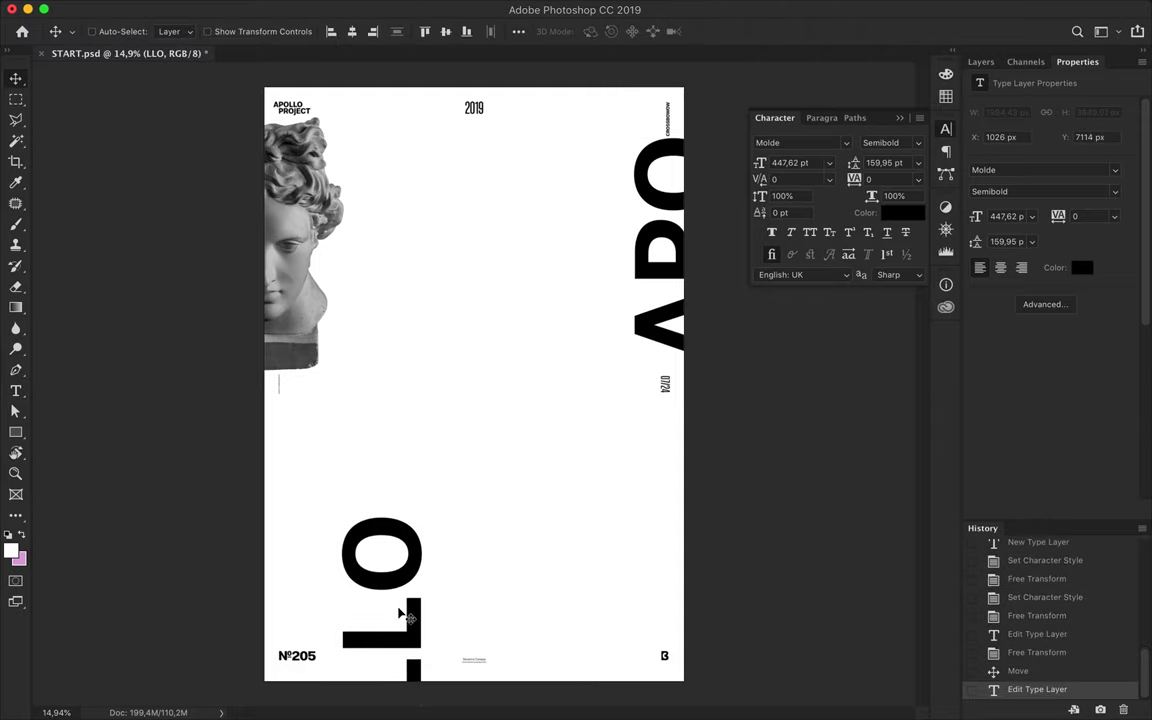
pyautogui.moveTo(411, 630); pyautogui.dragTo(411, 645)
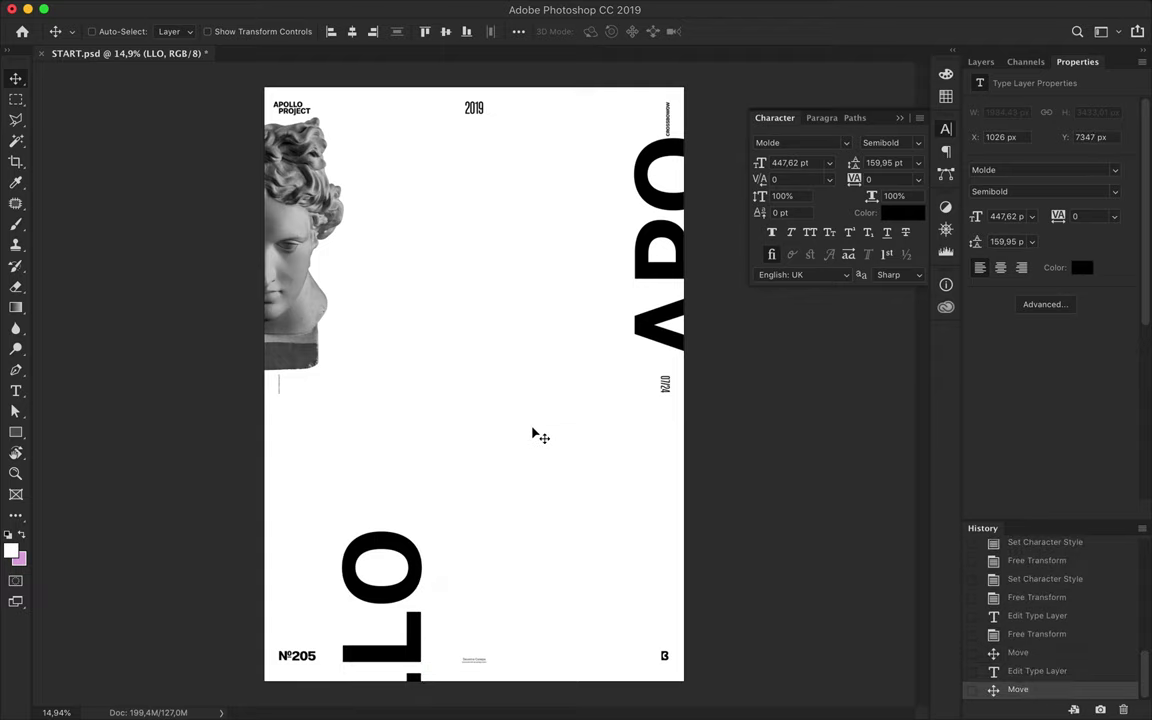
# Step: Set the Rectangle tool's fill to a very light grey (f1f1f1)
pyautogui.press('m')
pyautogui.press('u')
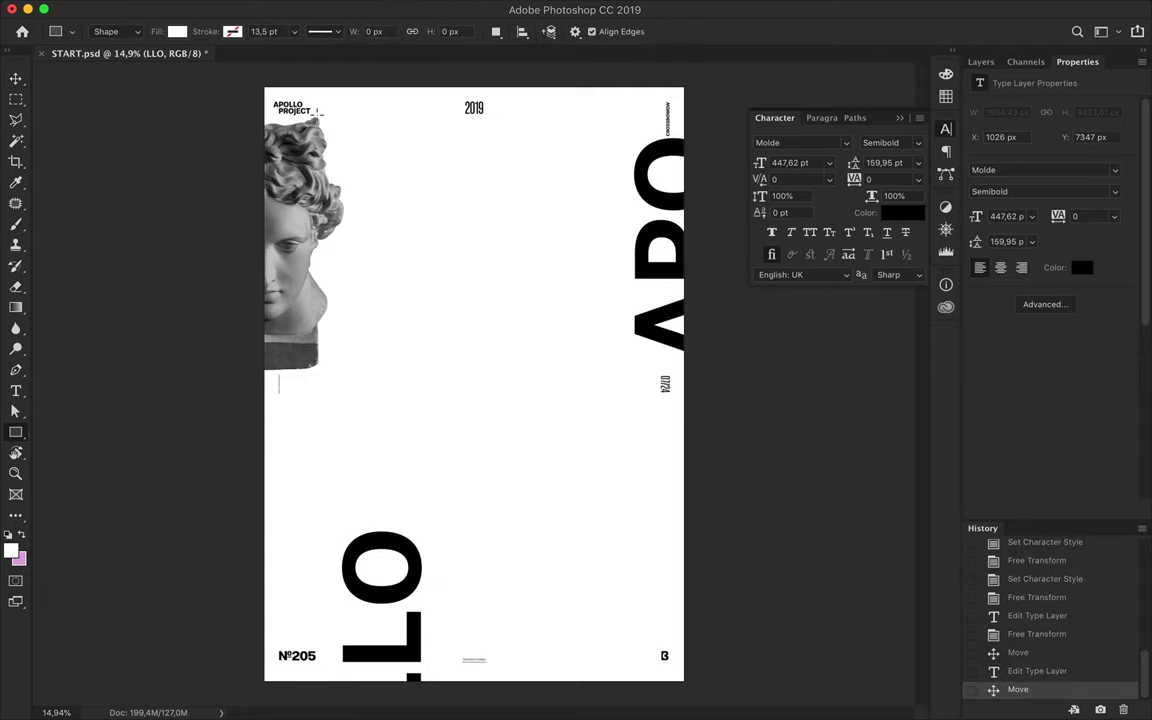
pyautogui.click(165, 31)
pyautogui.click(252, 63)
pyautogui.moveTo(547, 219); pyautogui.dragTo(527, 212)
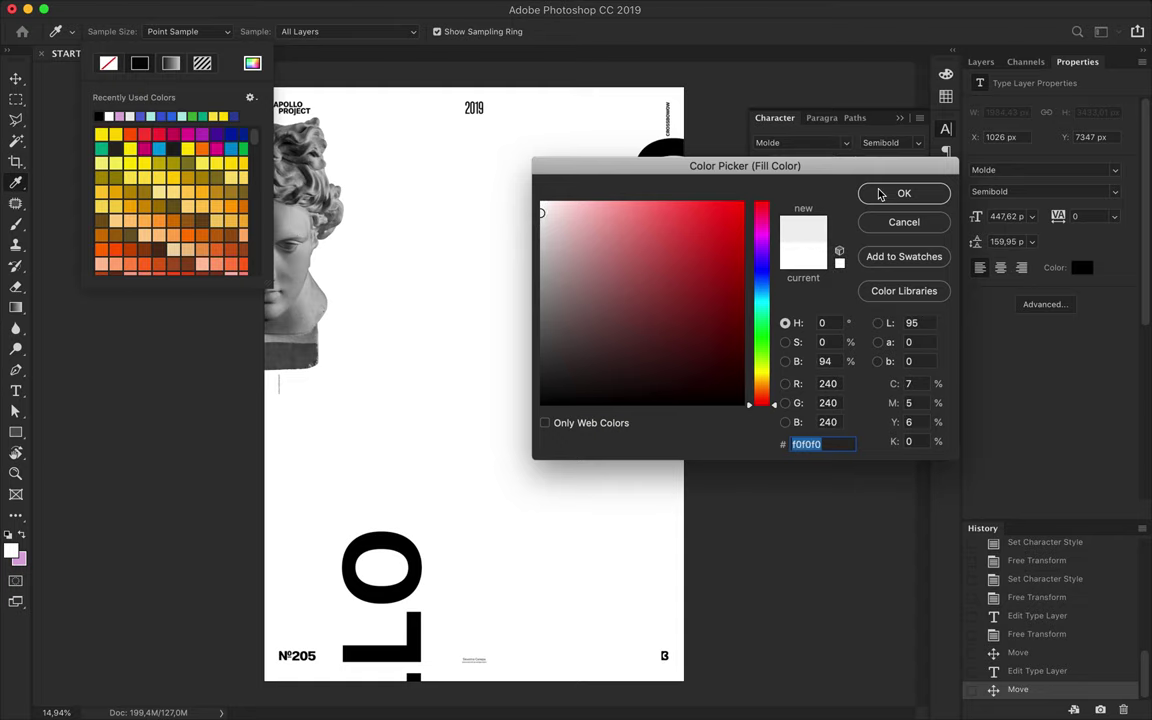
pyautogui.click(874, 192)
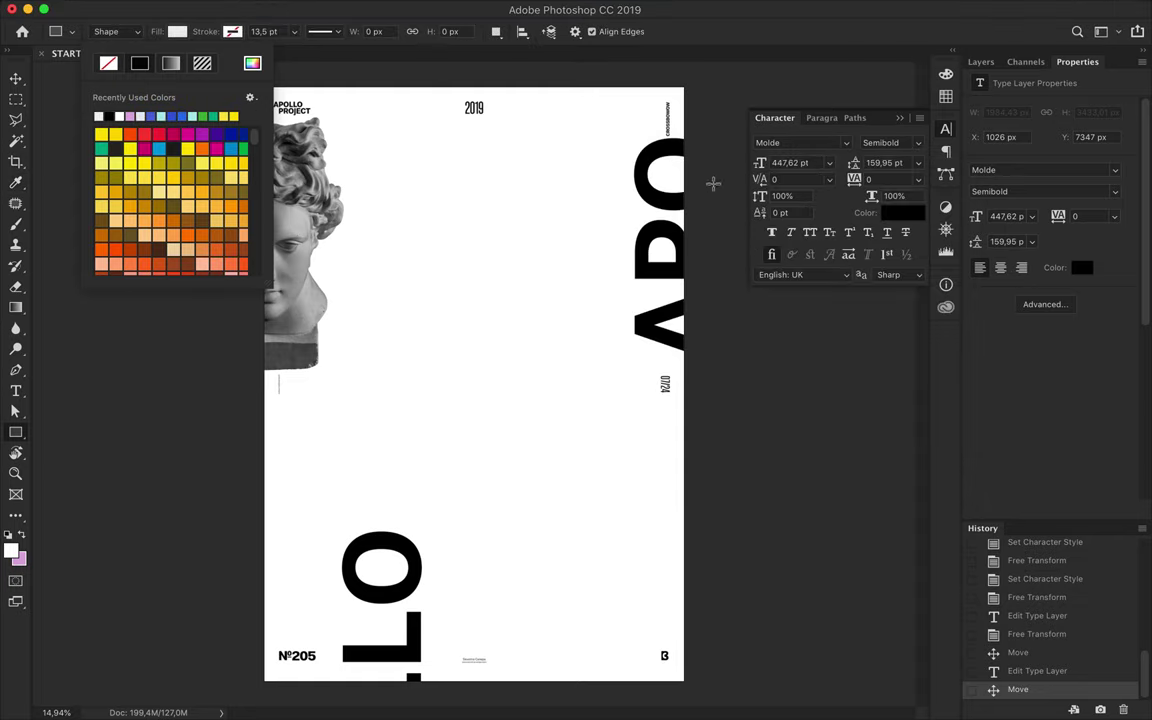
# Step: Add a 12-column, 22-row guide layout and lock the guides
pyautogui.click(463, 9)
pyautogui.click(481, 465)
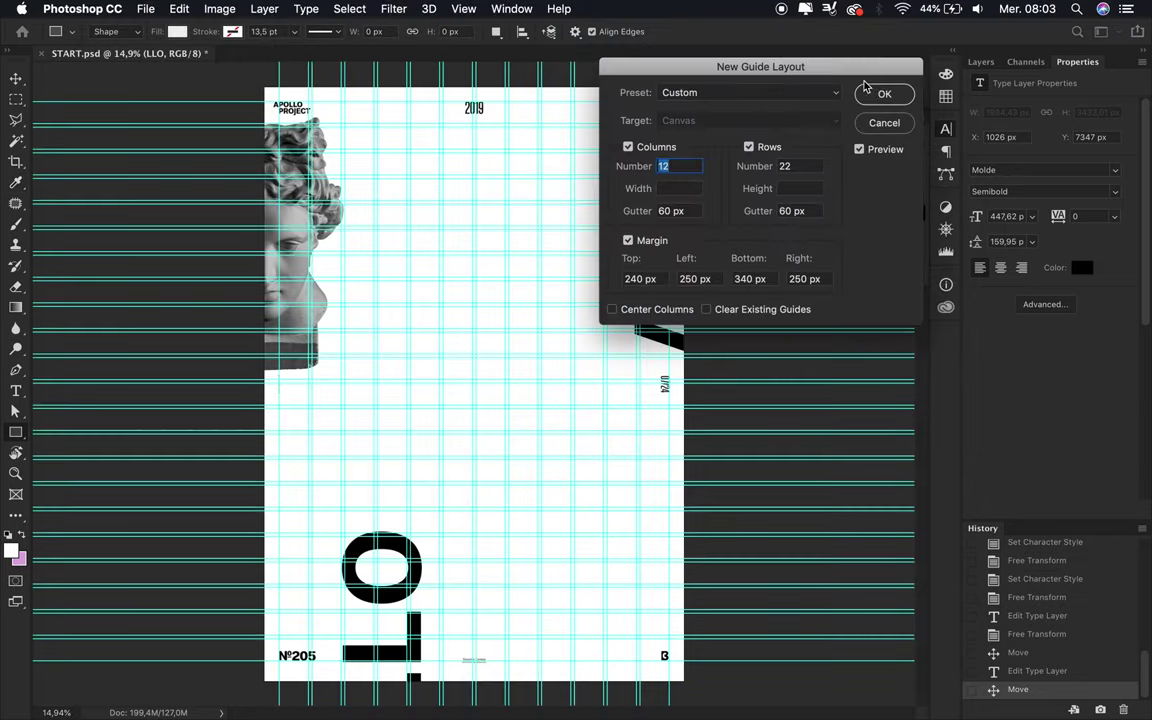
pyautogui.press('Return')
pyautogui.click(469, 7)
pyautogui.click(560, 386)
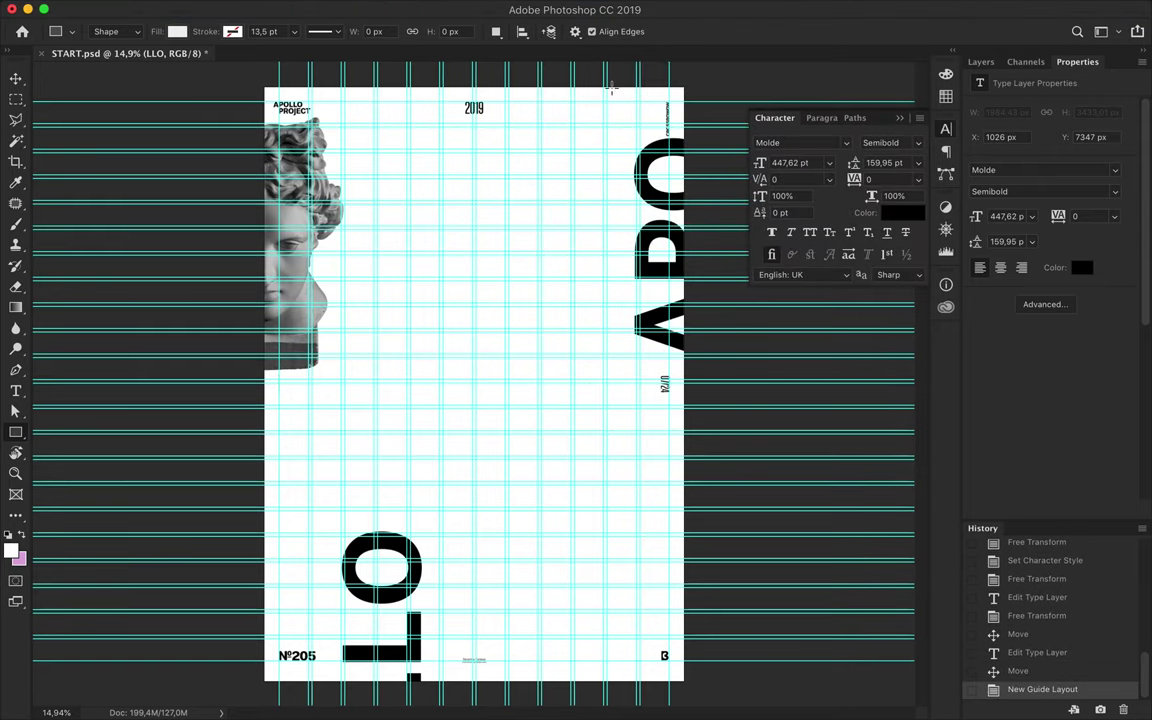
# Step: Draw a tall light grey strip down the right side and move it behind the bust
pyautogui.moveTo(606, 77); pyautogui.dragTo(695, 686)
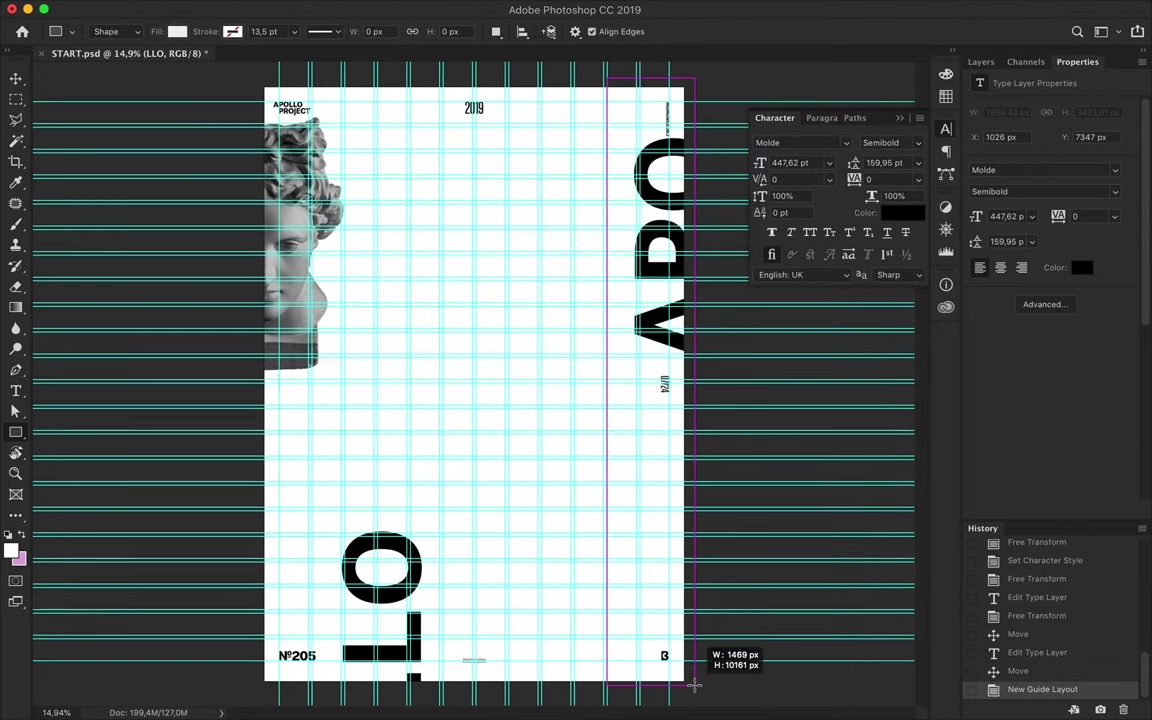
pyautogui.click(980, 64)
pyautogui.moveTo(1044, 167); pyautogui.dragTo(1048, 283)
# Step: Draw a tall strip down the left side with a mid grey (c7c7c7) fill
pyautogui.moveTo(249, 72); pyautogui.dragTo(375, 703)
pyautogui.click(177, 31)
pyautogui.click(252, 63)
pyautogui.moveTo(543, 222); pyautogui.dragTo(530, 246)
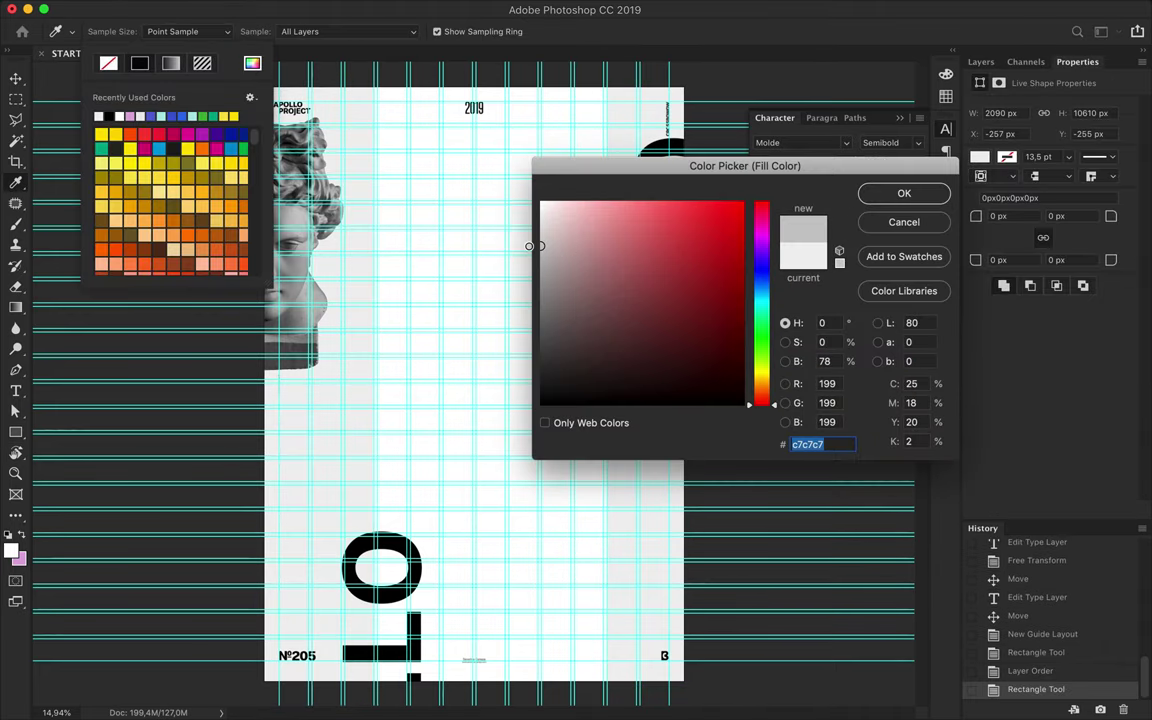
pyautogui.click(903, 193)
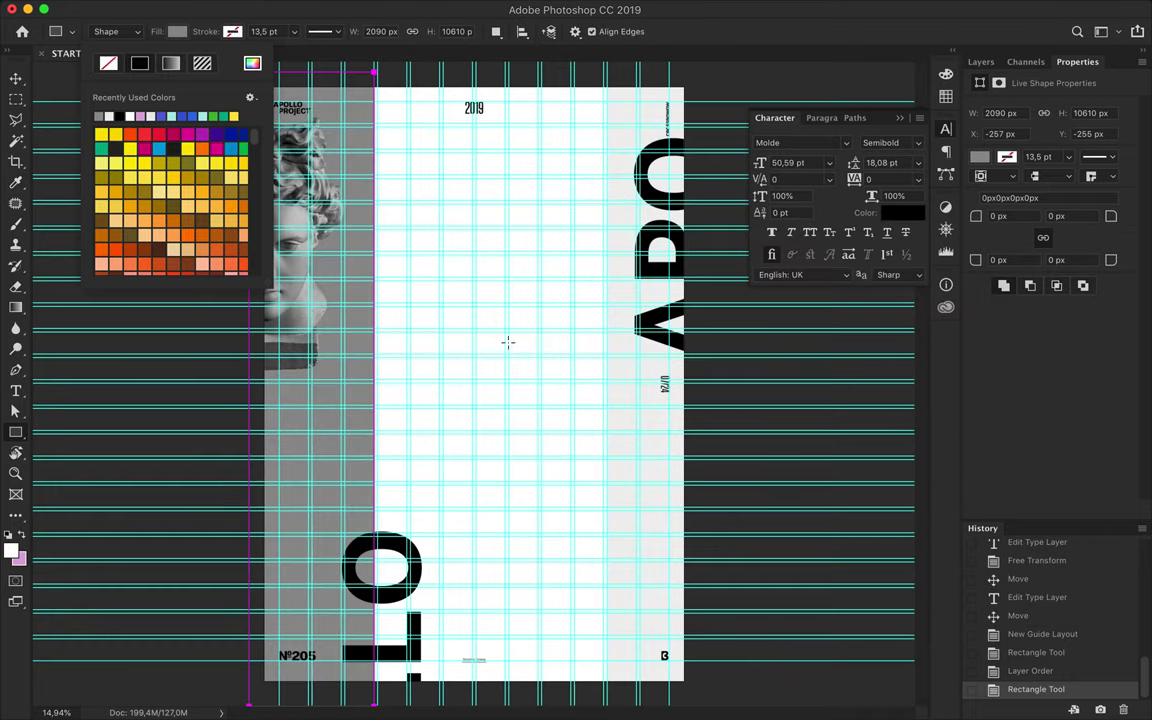
pyautogui.press('Return')
# Step: Hide the guides and place the duplicate bust lower and to the right
pyautogui.press('v')
pyautogui.hotkey('ctrl', ';')
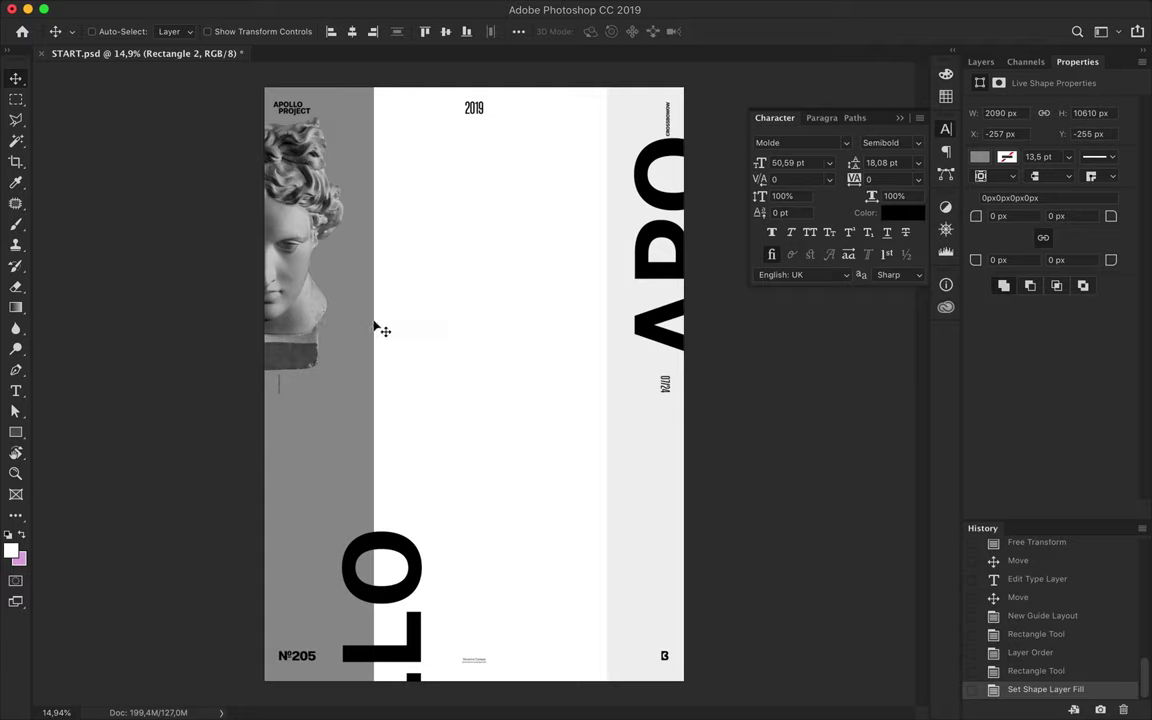
pyautogui.moveTo(303, 309); pyautogui.dragTo(410, 385)
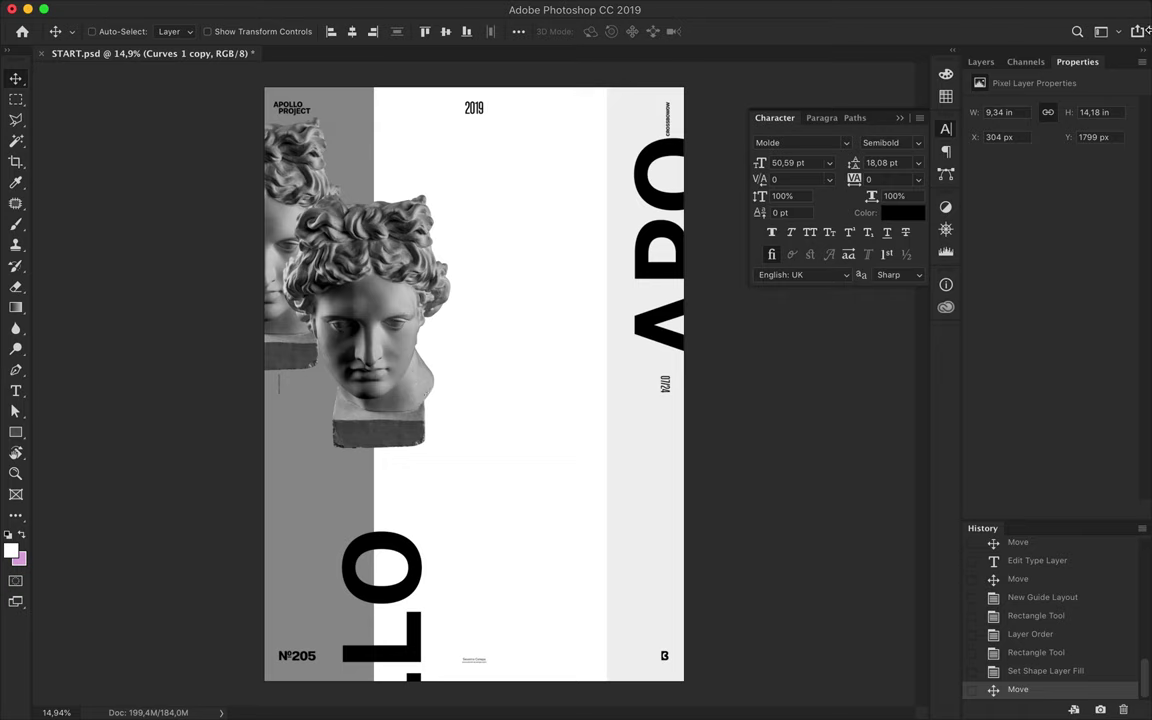
# Step: Move the bust copy beneath the grey strip and further down and right
pyautogui.click(981, 61)
pyautogui.moveTo(1035, 244); pyautogui.dragTo(1035, 322)
pyautogui.moveTo(396, 357); pyautogui.dragTo(671, 555)
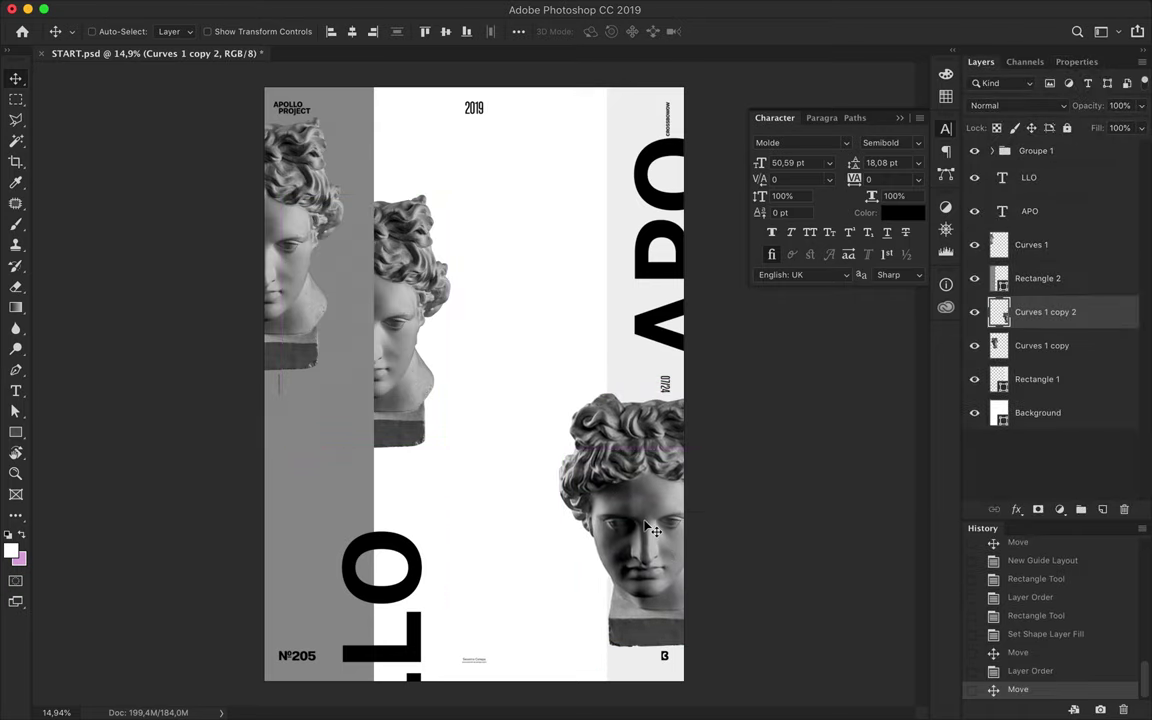
# Step: Duplicate the bust to the top right and scale it to about 68%
pyautogui.moveTo(585, 475); pyautogui.dragTo(575, 200)
pyautogui.moveTo(1045, 312)
pyautogui.mouseDown()
pyautogui.moveTo(1069, 410)
pyautogui.moveTo(1007, 403)
pyautogui.mouseUp()
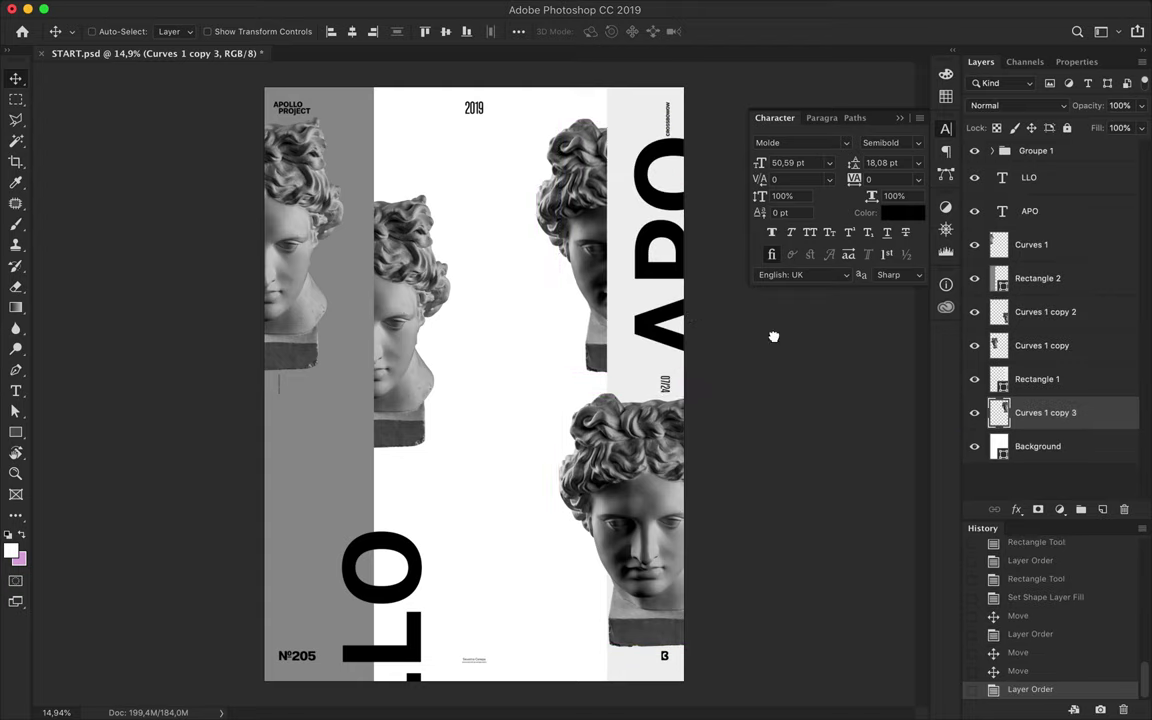
pyautogui.hotkey('ctrl', 't')
pyautogui.moveTo(530, 345); pyautogui.dragTo(555, 305)
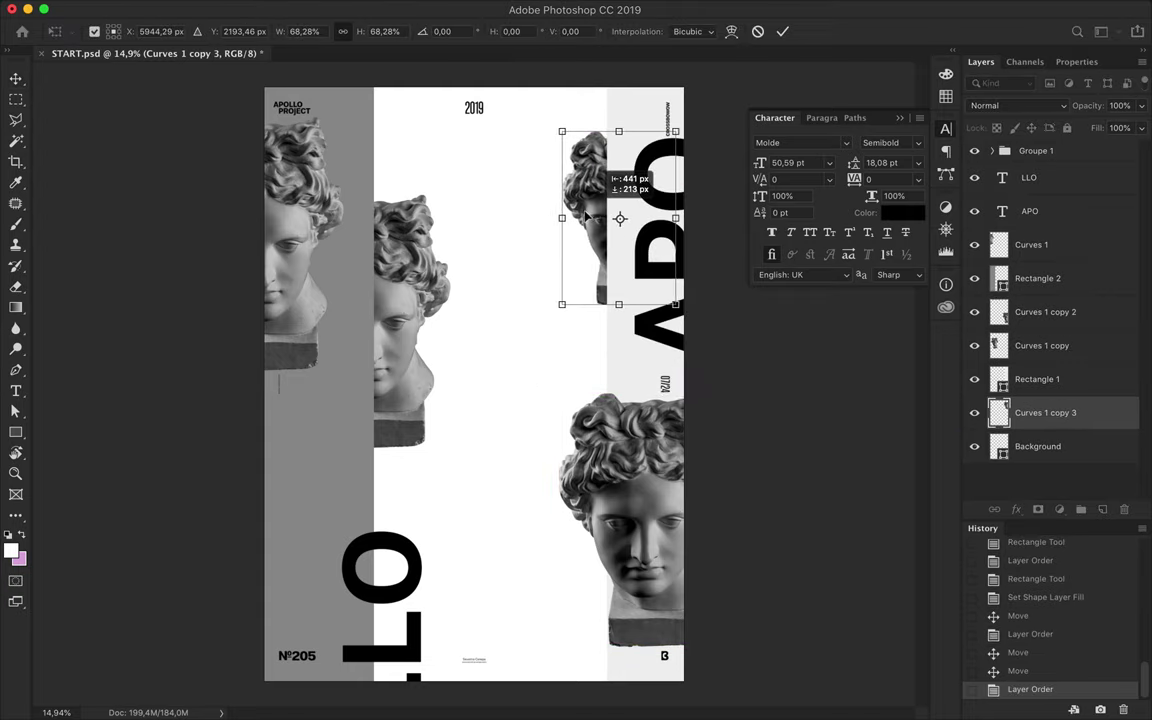
pyautogui.press('Return')
# Step: Shrink the middle bust to about 84% and move it slightly lower
pyautogui.keyDown('ctrl'); pyautogui.click(405, 366); pyautogui.keyUp('ctrl')
pyautogui.hotkey('ctrl', 't')
pyautogui.moveTo(360, 450); pyautogui.dragTo(365, 406)
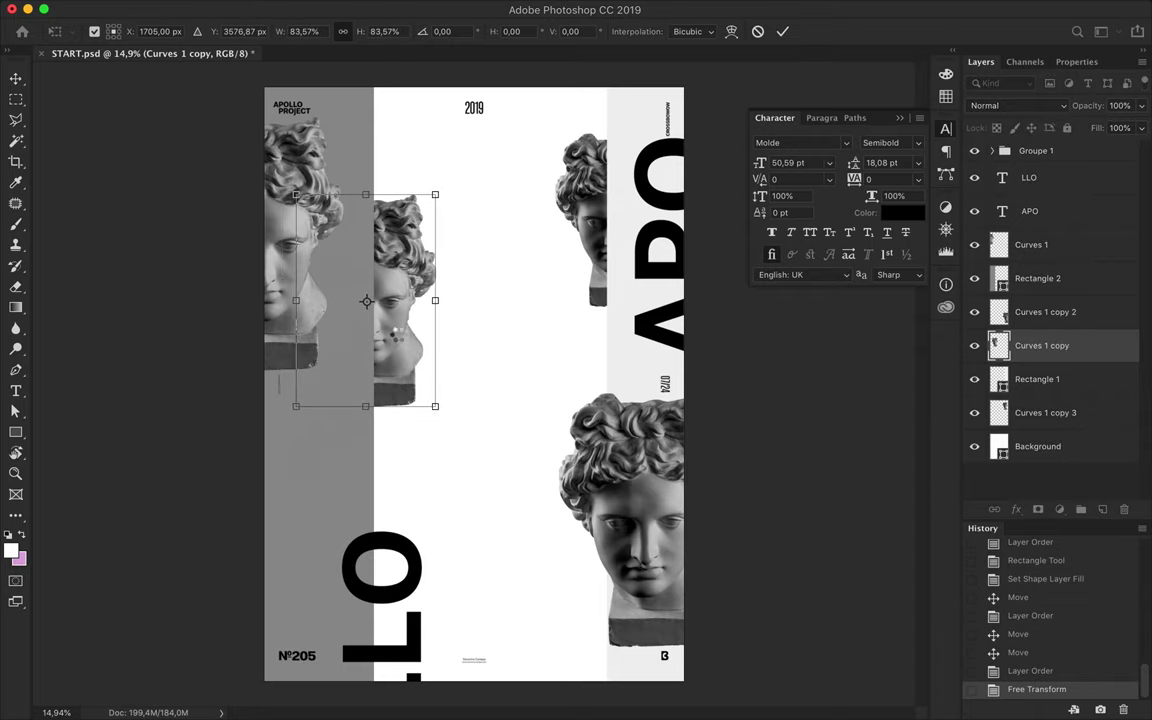
pyautogui.press('Return')
pyautogui.moveTo(435, 338); pyautogui.dragTo(435, 373)
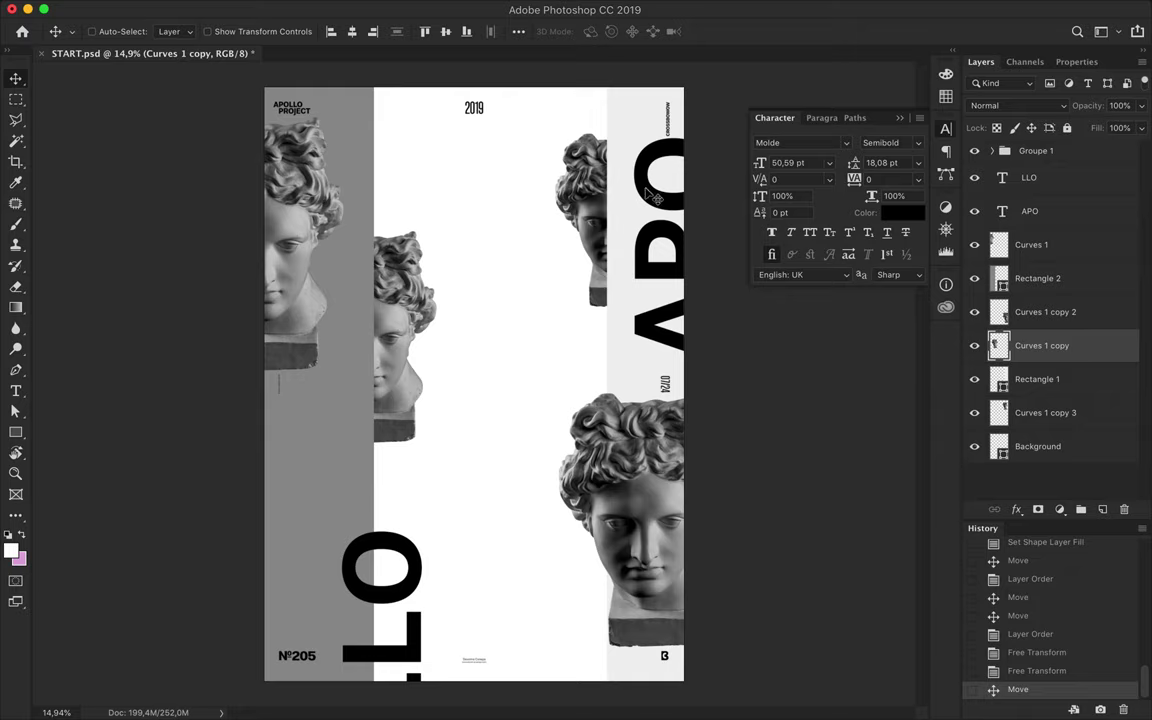
pyautogui.press('u')
pyautogui.rightClick(15, 432)
# Step: Draw a large ellipse near the top right with light blue fill #6b89e1
pyautogui.click(70, 460)
pyautogui.click(177, 31)
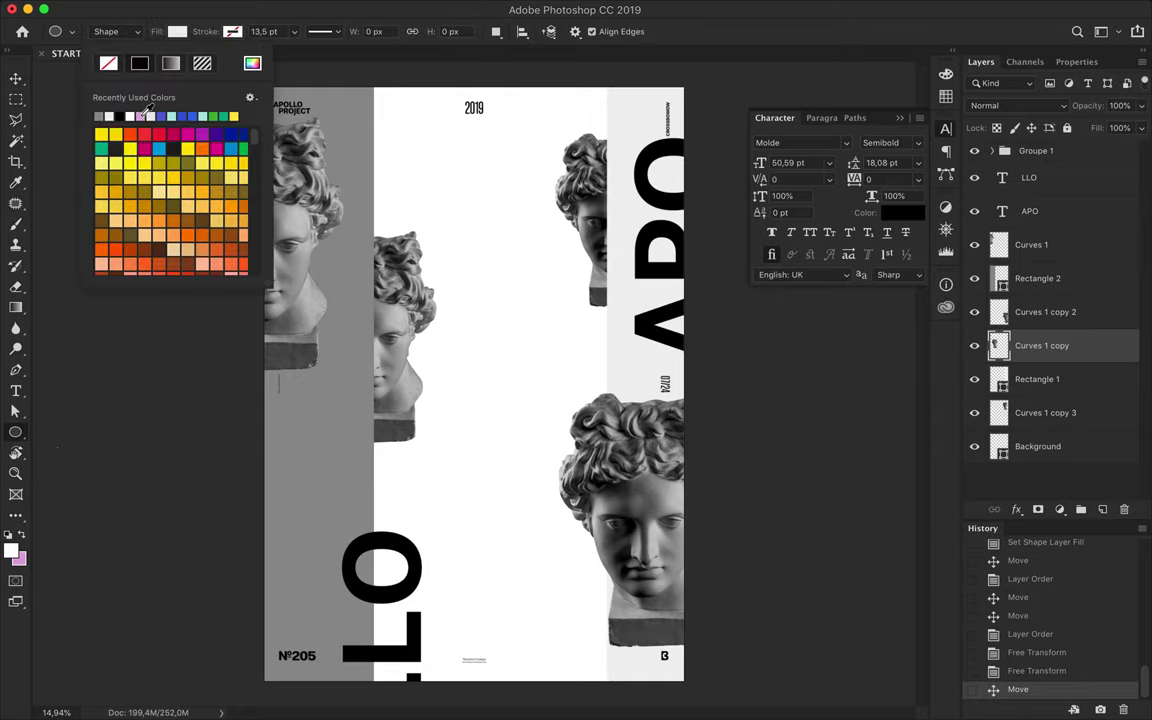
pyautogui.click(252, 63)
pyautogui.click(762, 278)
pyautogui.moveTo(648, 216); pyautogui.dragTo(647, 227)
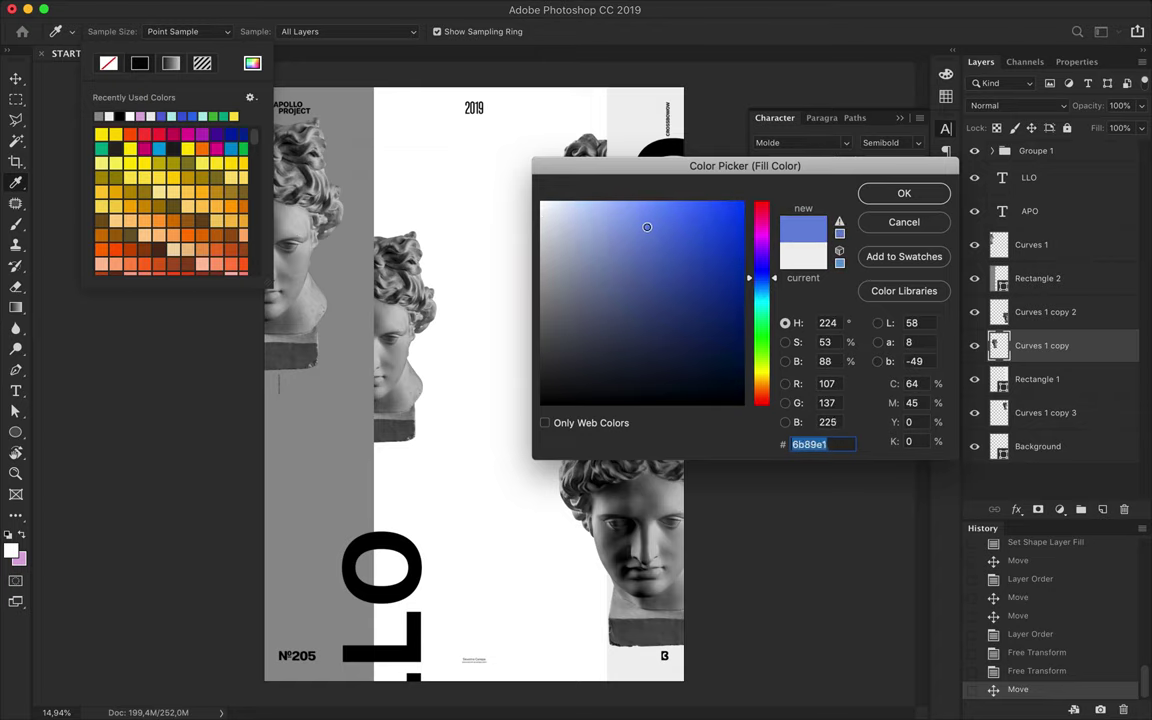
pyautogui.click(904, 194)
pyautogui.moveTo(560, 160); pyautogui.dragTo(655, 256)
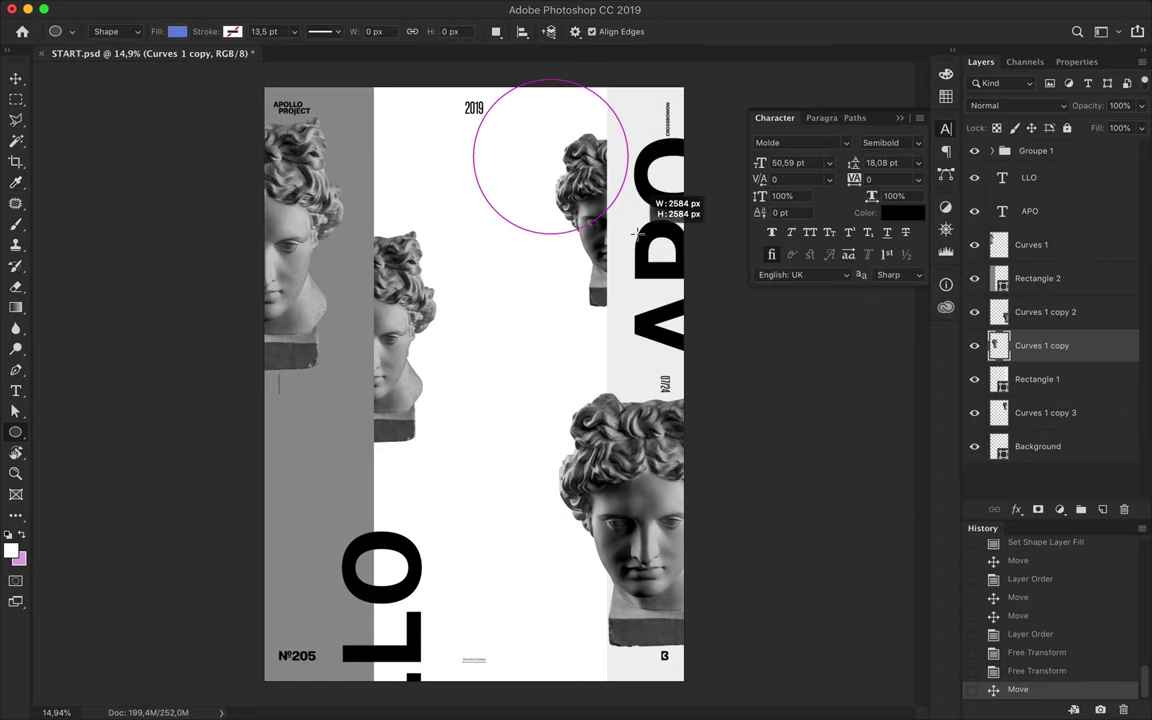
# Step: Restack the blue circle just above Background and drag out a copy toward the lower left
pyautogui.press('v')
pyautogui.click(981, 62)
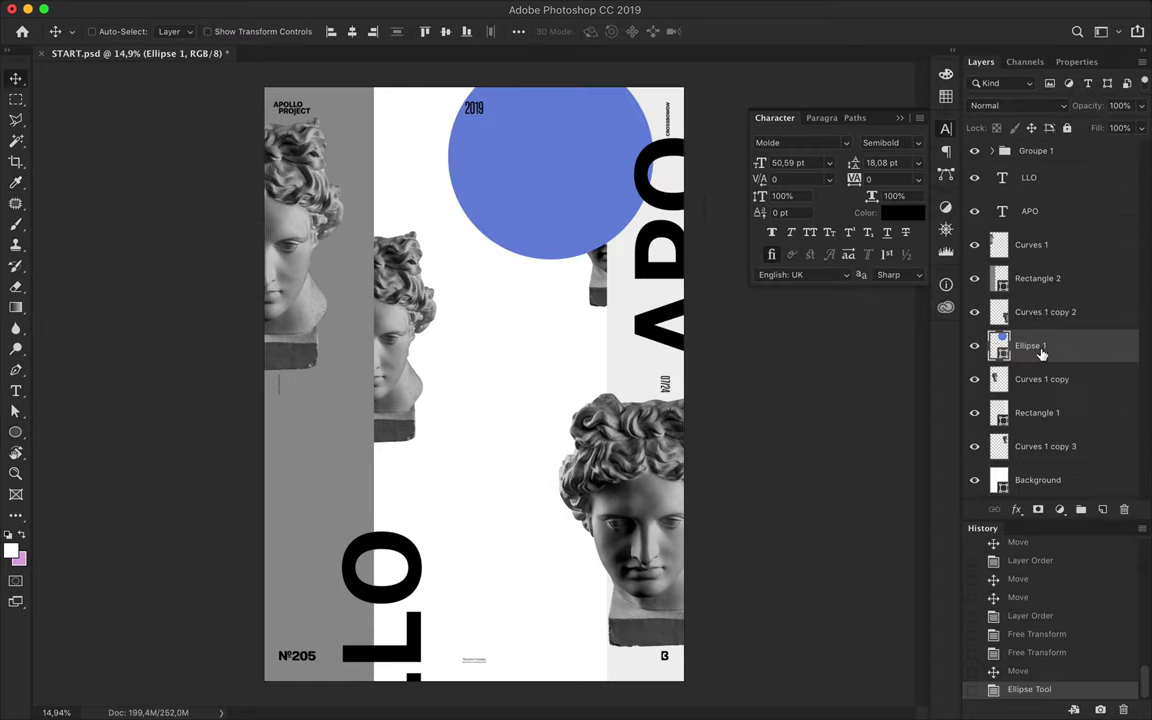
pyautogui.moveTo(1035, 340); pyautogui.dragTo(1005, 455)
pyautogui.moveTo(515, 262)
pyautogui.mouseDown()
pyautogui.moveTo(510, 214)
pyautogui.moveTo(517, 260)
pyautogui.moveTo(314, 521)
pyautogui.moveTo(319, 478)
pyautogui.mouseUp()
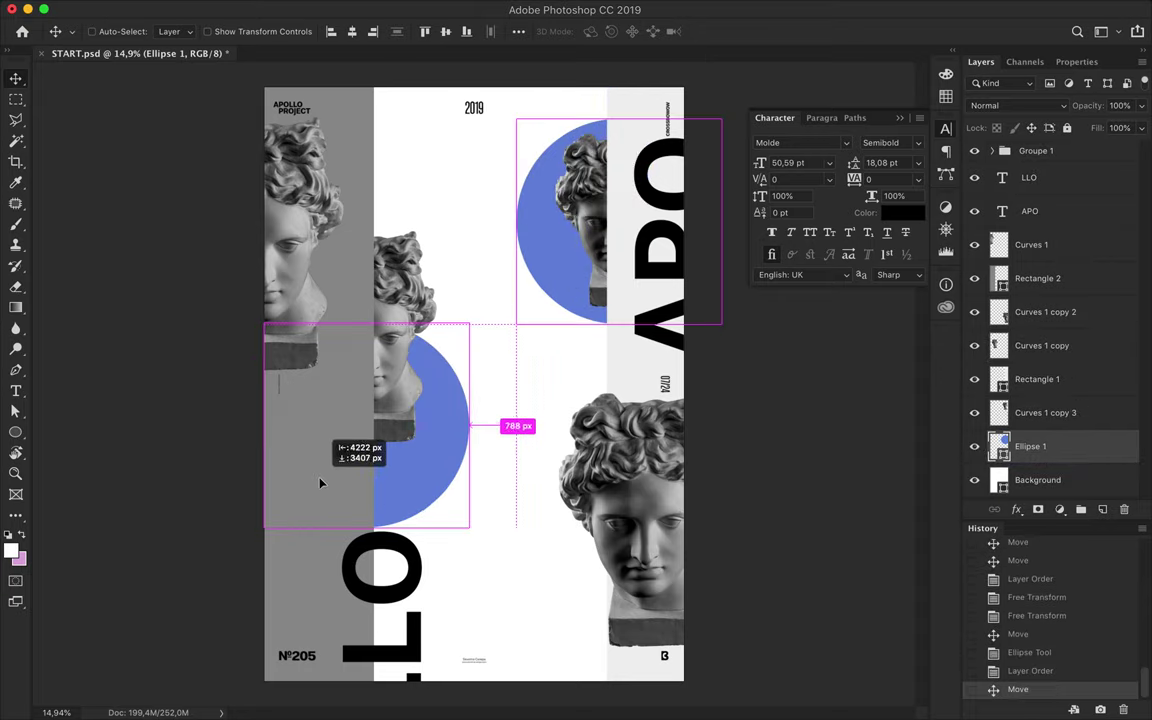
# Step: Change the copied circle's fill colour to pink
pyautogui.press('a')
pyautogui.click(238, 31)
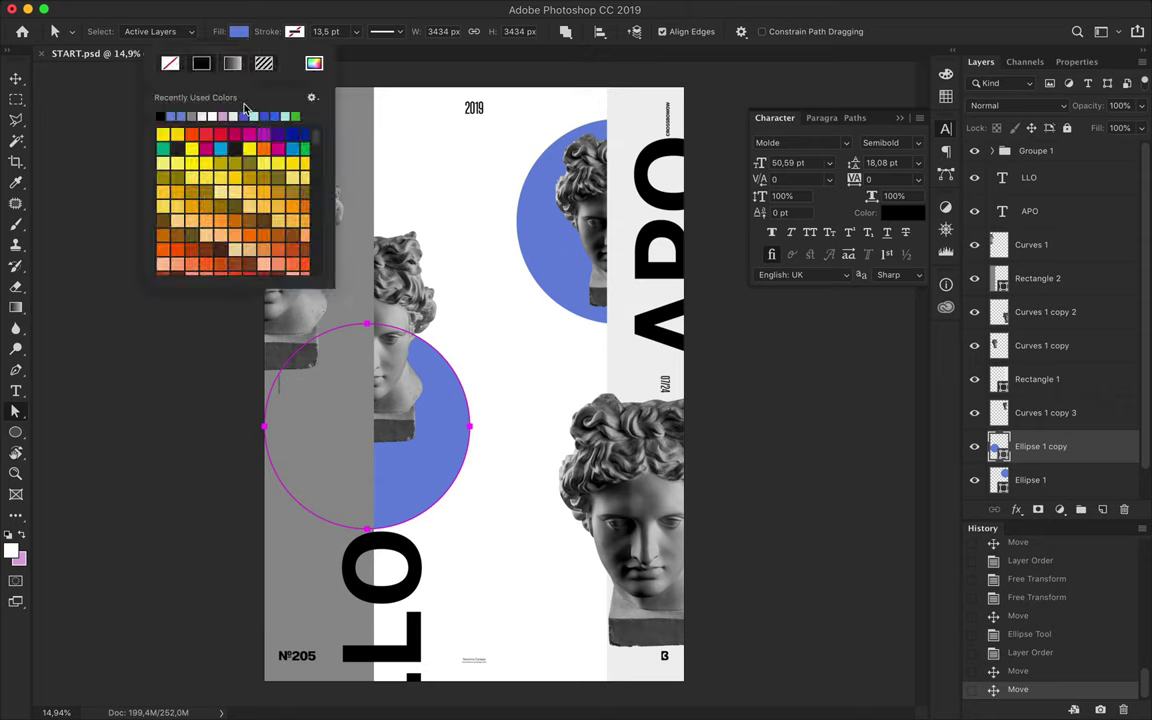
pyautogui.click(314, 63)
pyautogui.moveTo(762, 244); pyautogui.dragTo(762, 219)
pyautogui.moveTo(753, 383); pyautogui.dragTo(753, 412)
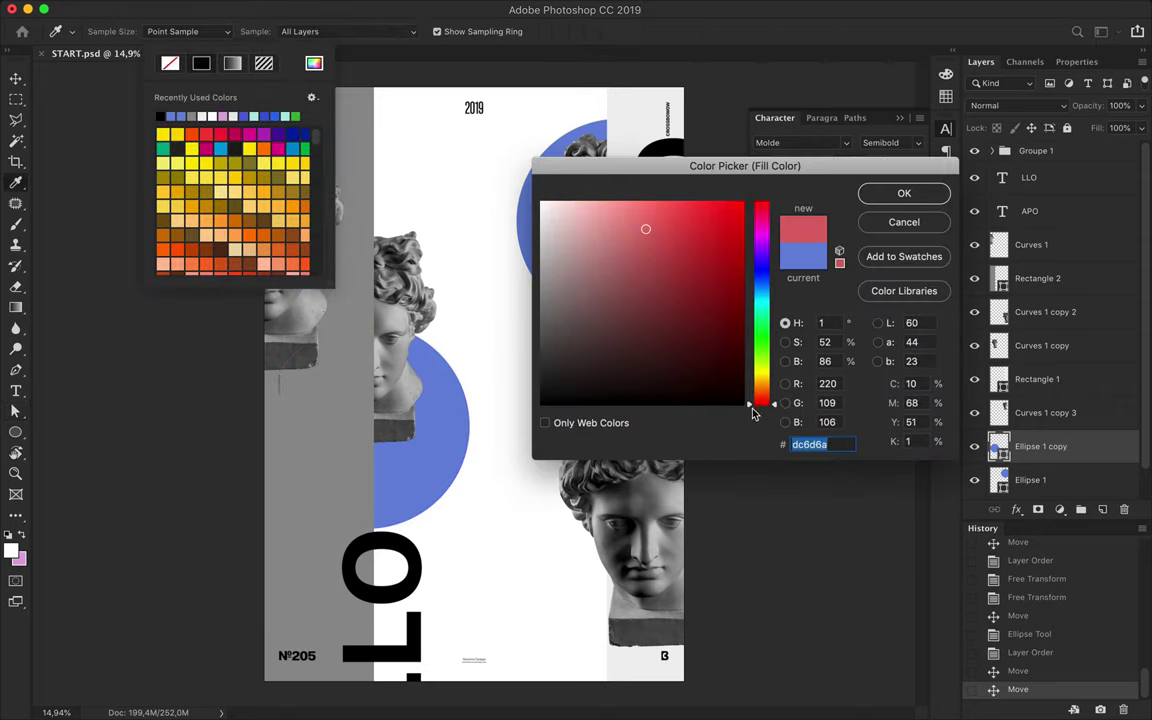
pyautogui.moveTo(746, 204); pyautogui.dragTo(746, 220)
pyautogui.press('Return')
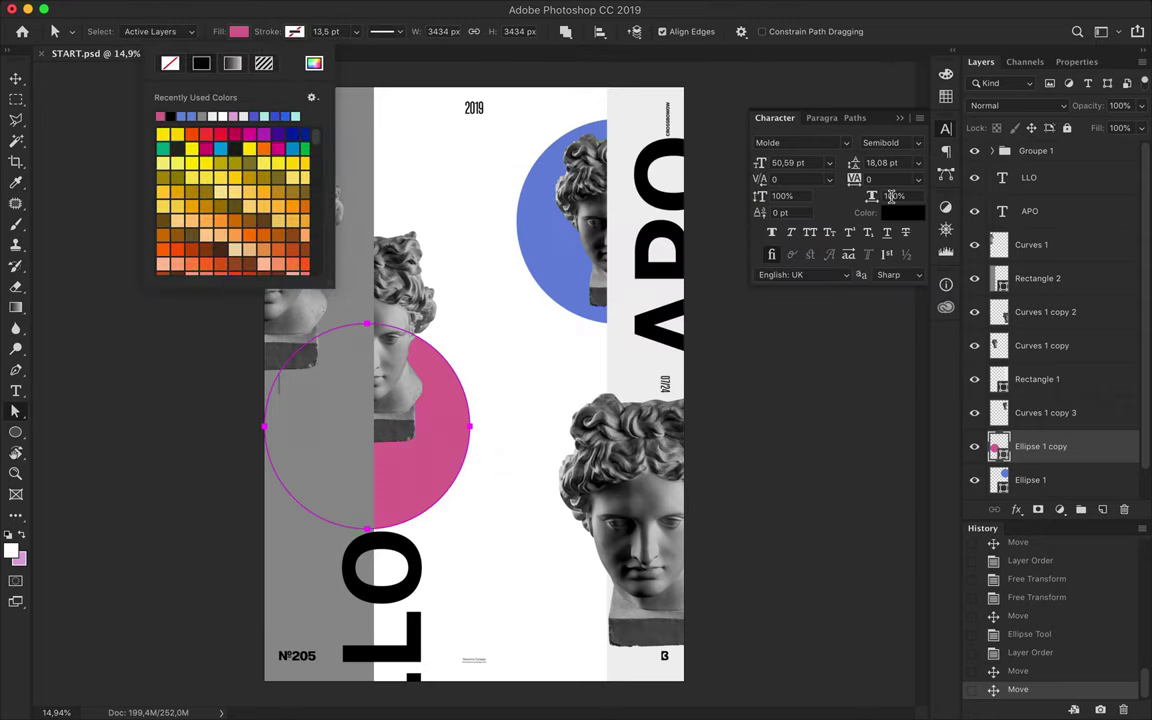
pyautogui.press('Return')
# Step: Nudge the APO title slightly lower and select the grey left strip
pyautogui.press('v')
pyautogui.click(418, 272)
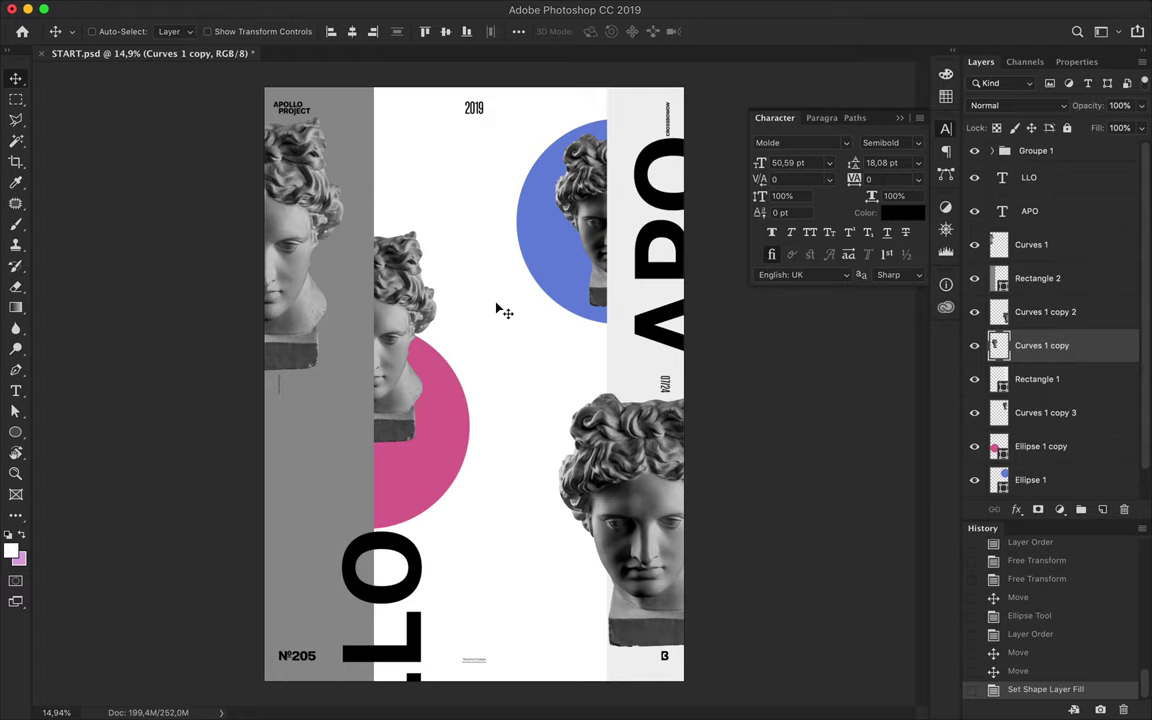
pyautogui.moveTo(657, 330)
pyautogui.mouseDown()
pyautogui.moveTo(668, 288)
pyautogui.moveTo(662, 345)
pyautogui.mouseUp()
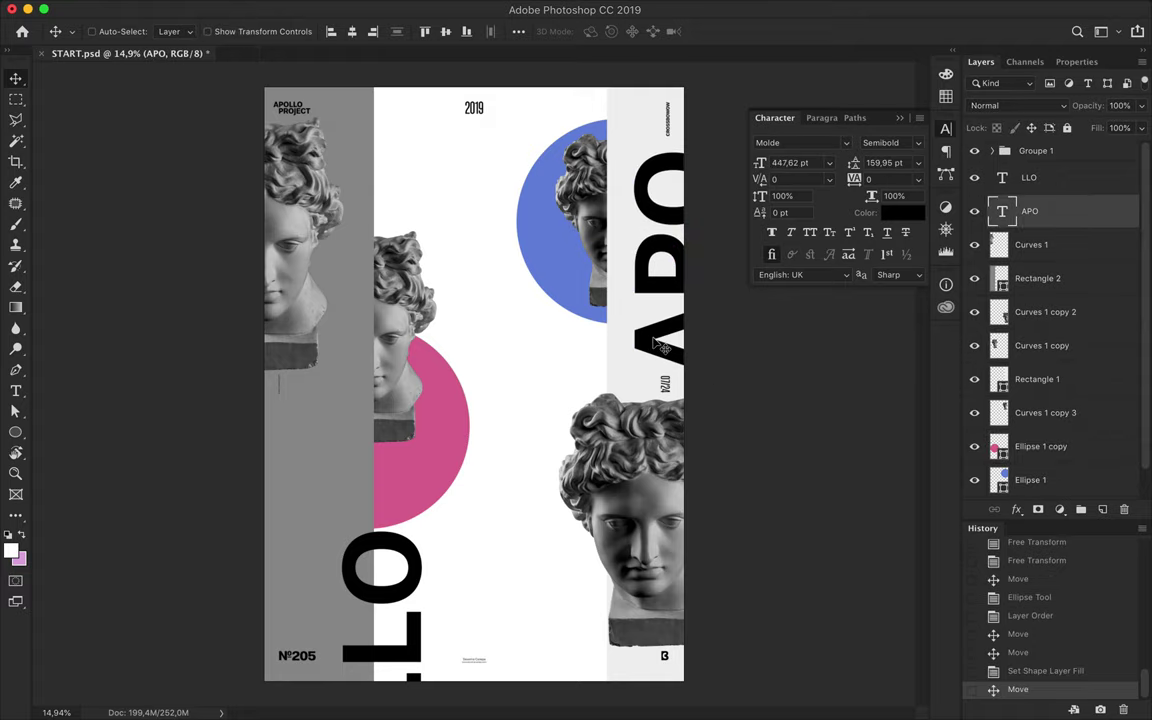
pyautogui.click(350, 162)
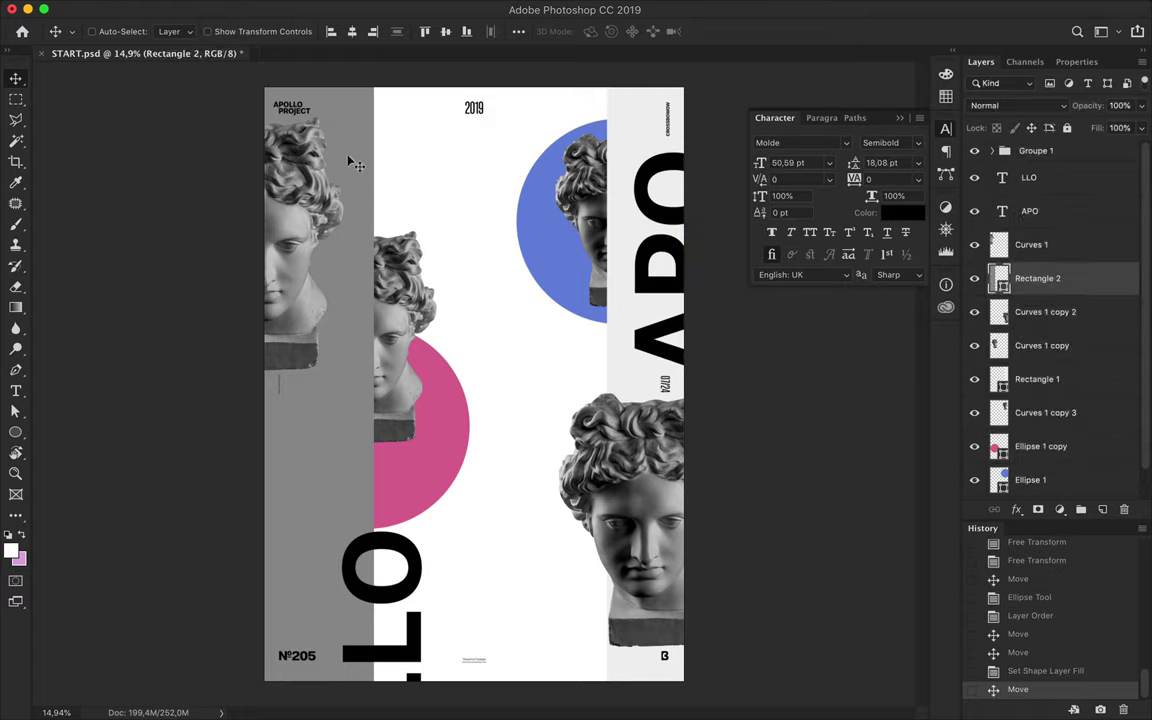
pyautogui.moveTo(397, 164); pyautogui.dragTo(470, 160)
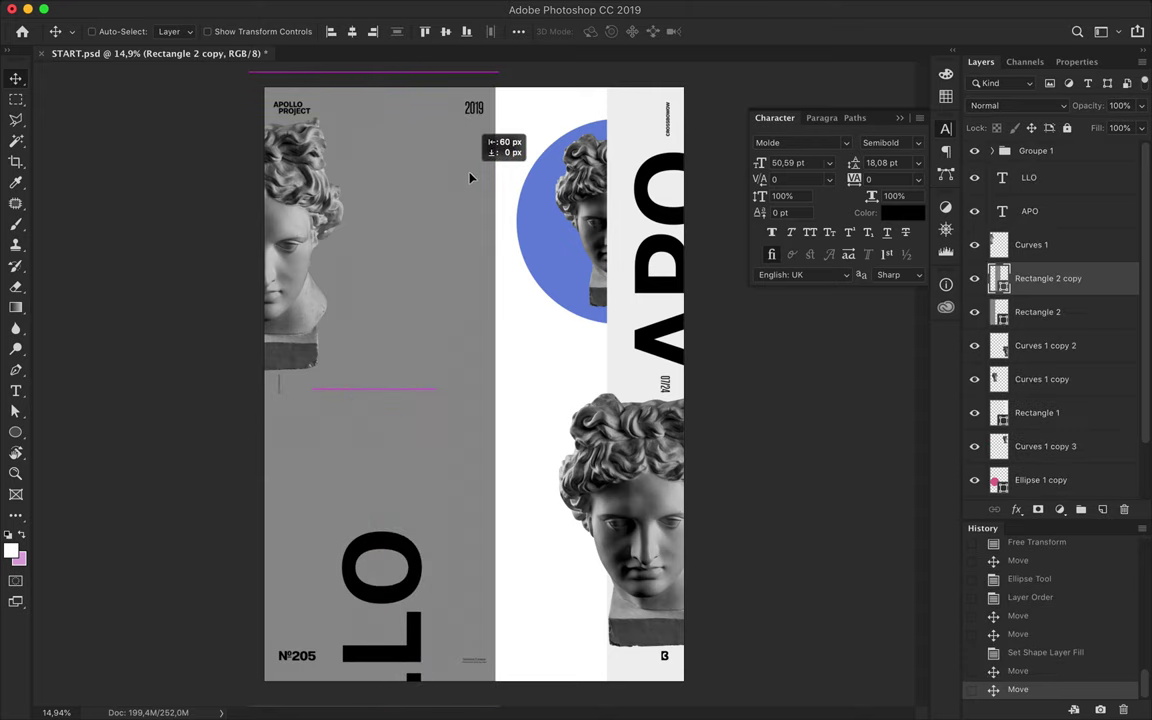
pyautogui.press('a')
pyautogui.click(239, 31)
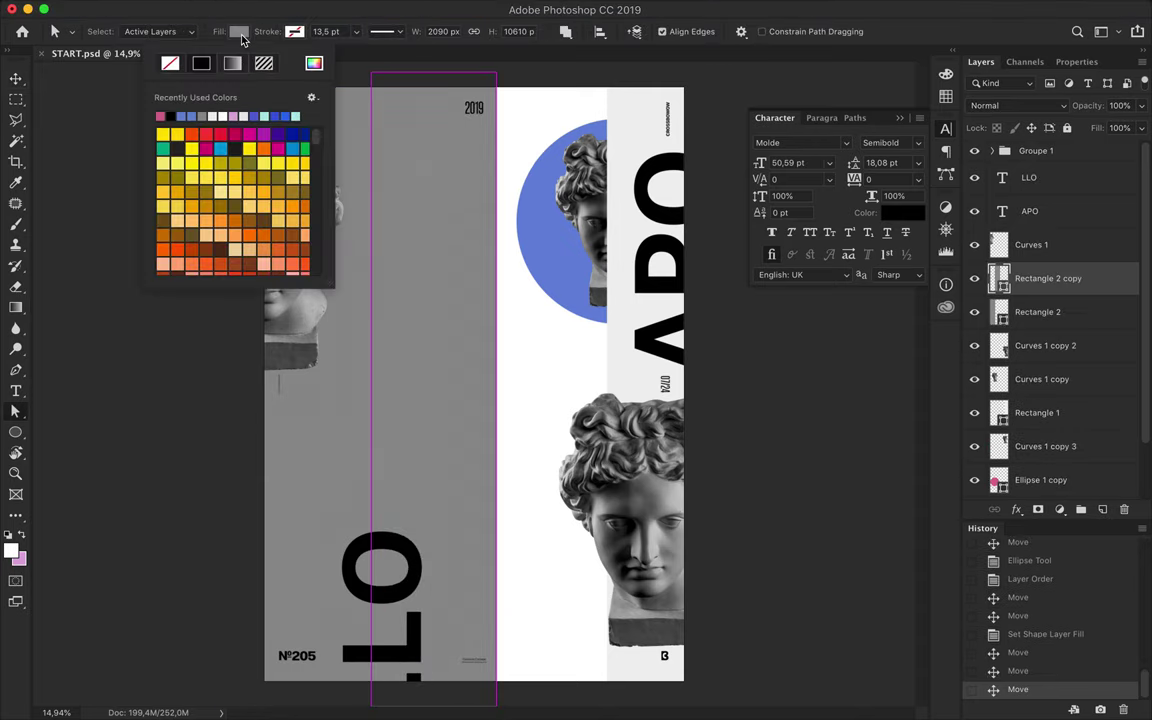
pyautogui.click(232, 63)
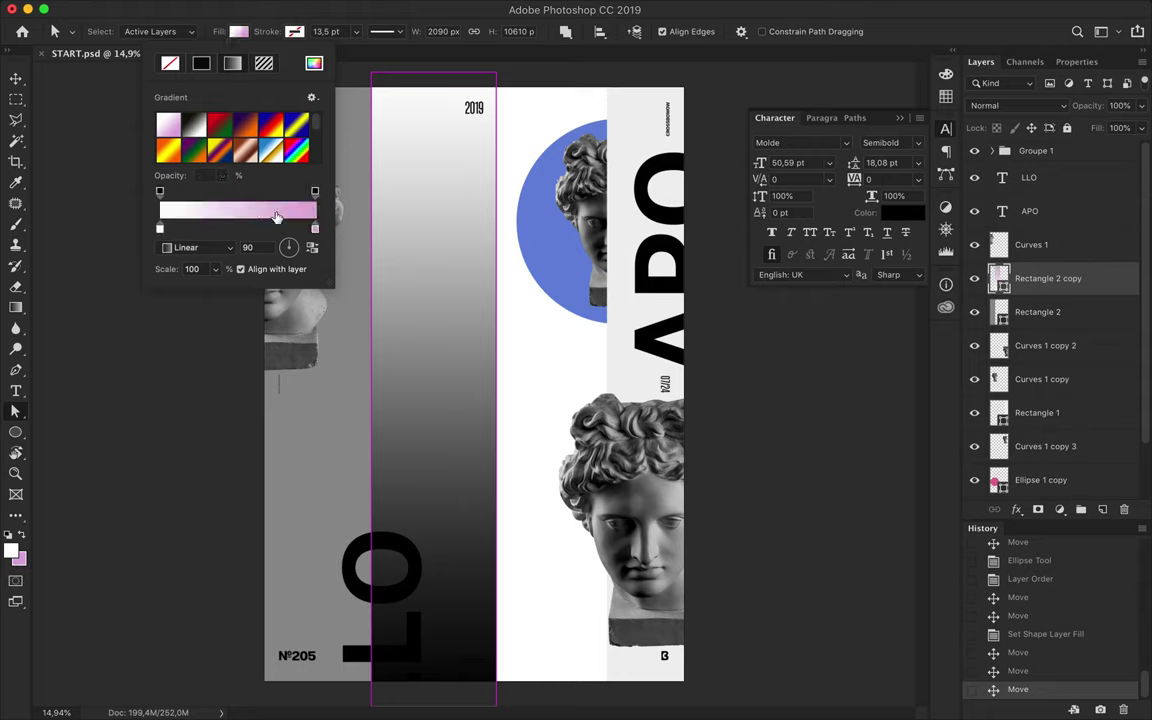
pyautogui.doubleClick(315, 229)
pyautogui.click(881, 200)
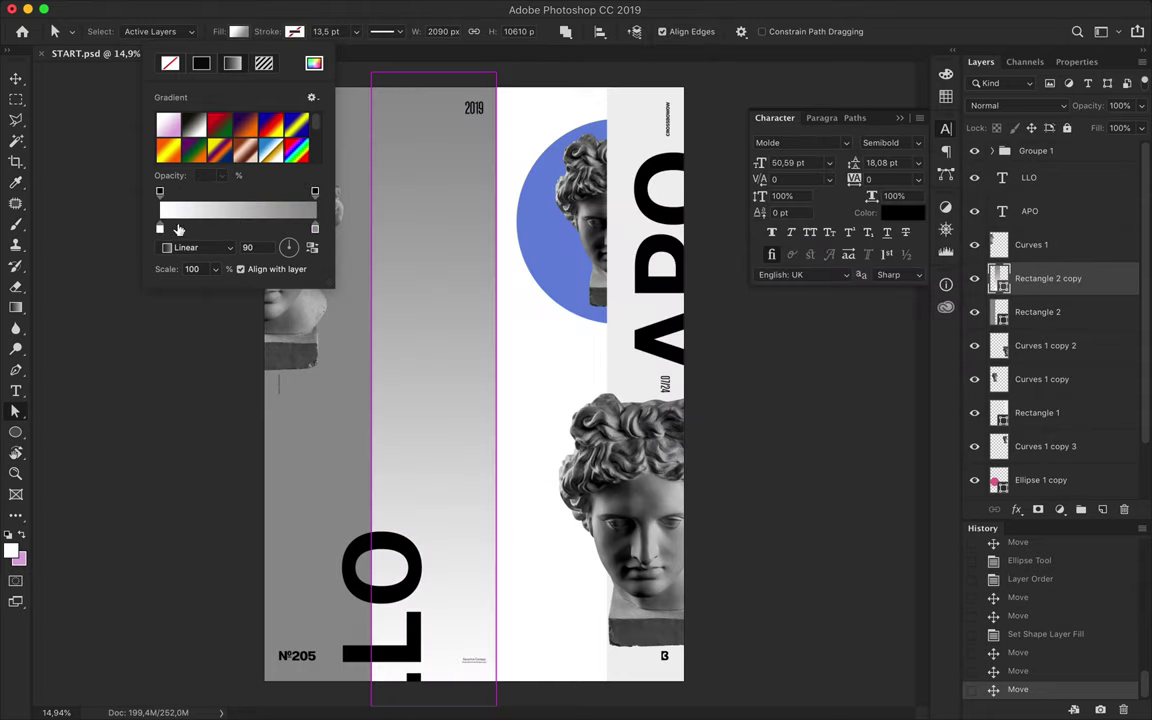
pyautogui.doubleClick(160, 229)
pyautogui.press('Return')
pyautogui.doubleClick(315, 229)
pyautogui.press('Return')
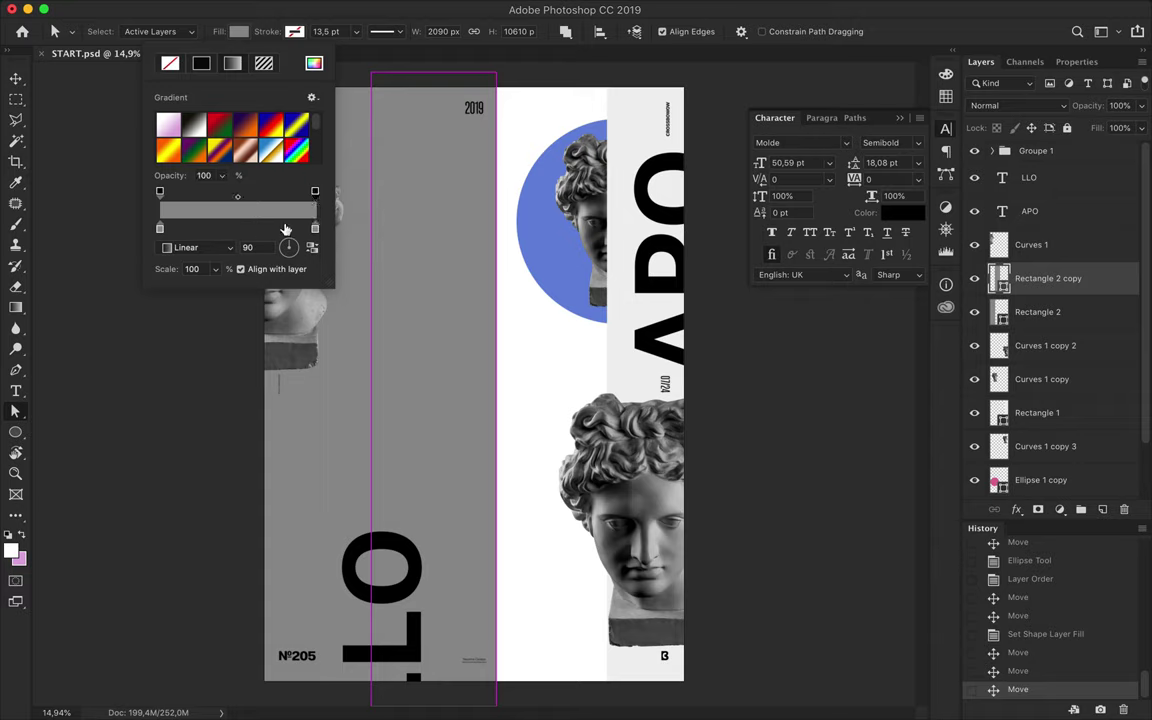
pyautogui.click(160, 191)
pyautogui.moveTo(221, 175); pyautogui.dragTo(105, 198)
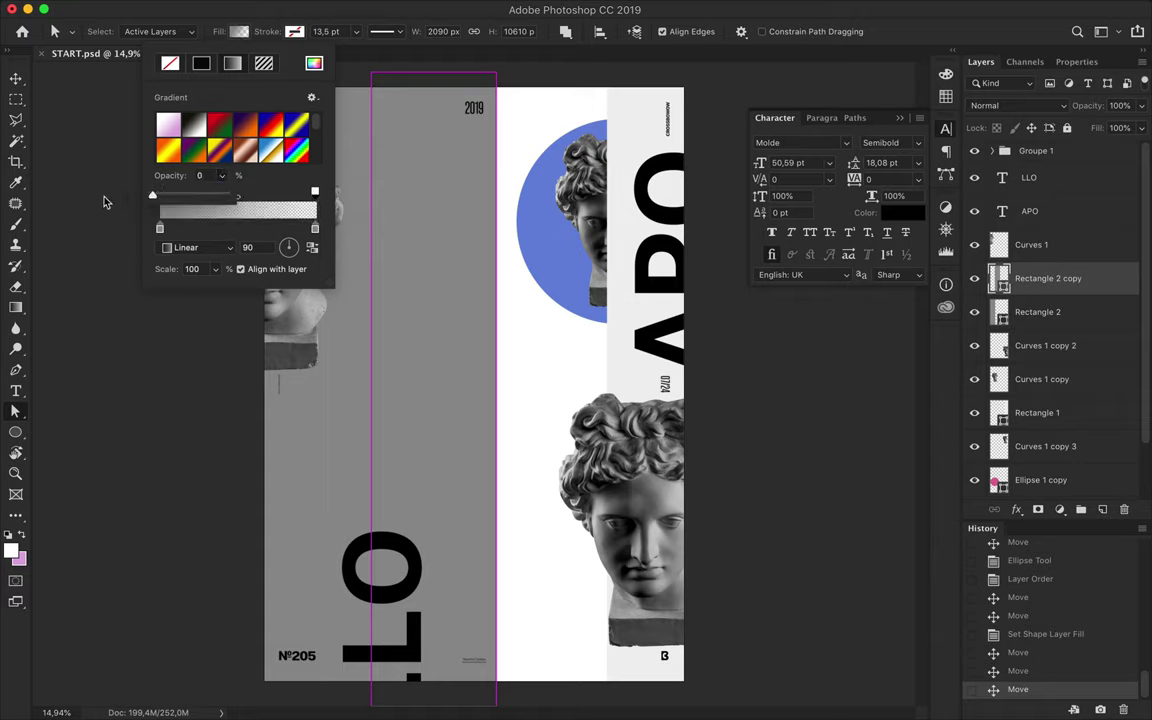
pyautogui.click(295, 252)
pyautogui.click(362, 262)
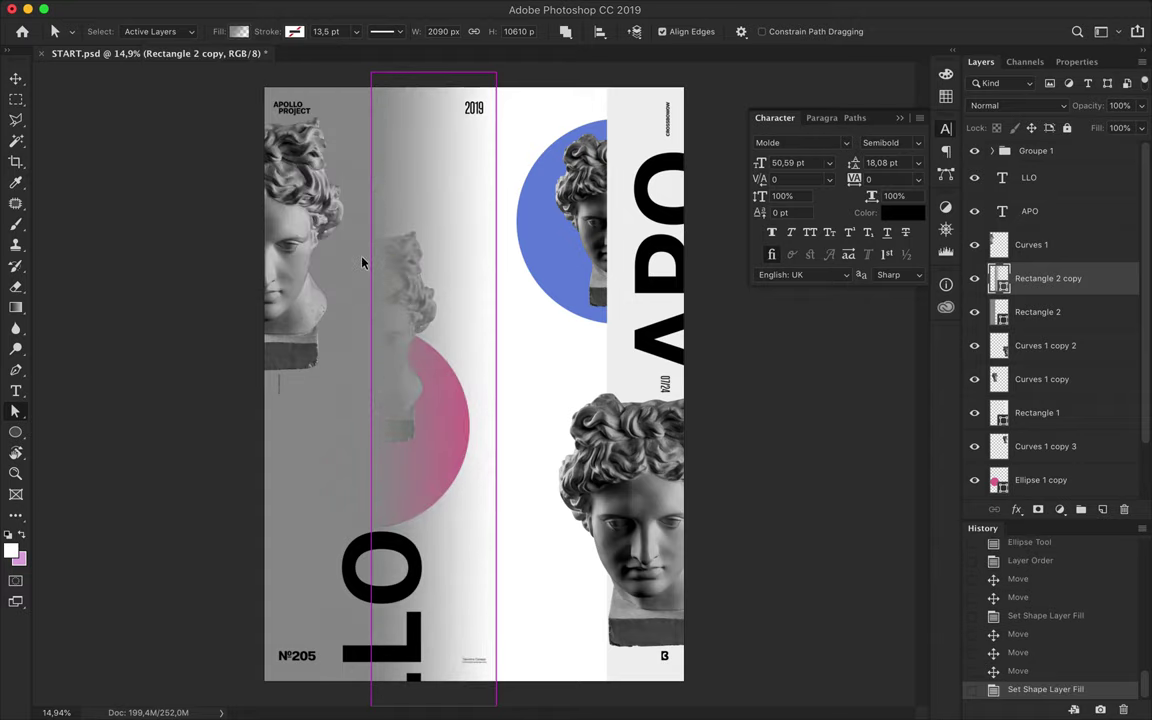
pyautogui.hotkey('ctrl', 't')
pyautogui.moveTo(496, 385); pyautogui.dragTo(398, 385)
pyautogui.press('Return')
pyautogui.press('v')
pyautogui.press('Delete')
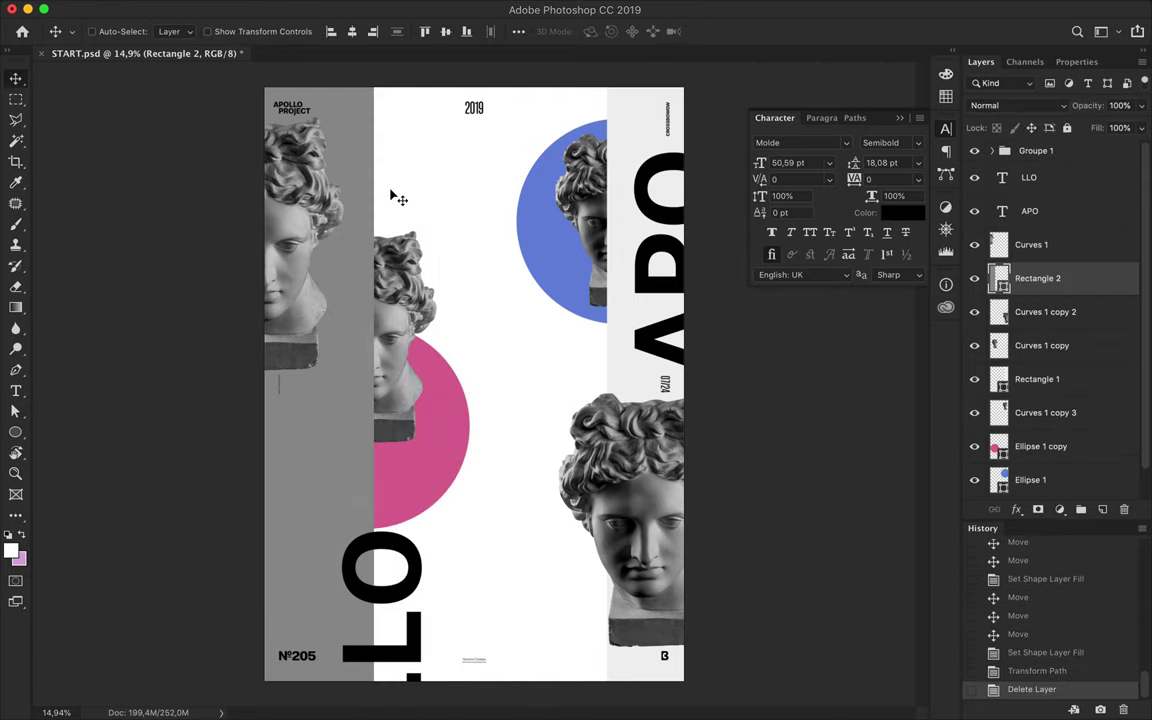
pyautogui.keyDown('ctrl'); pyautogui.click(645, 275); pyautogui.keyUp('ctrl')
# Step: Change the title text weight to Regular
pyautogui.click(920, 148)
pyautogui.press('Escape')
pyautogui.press('Up')
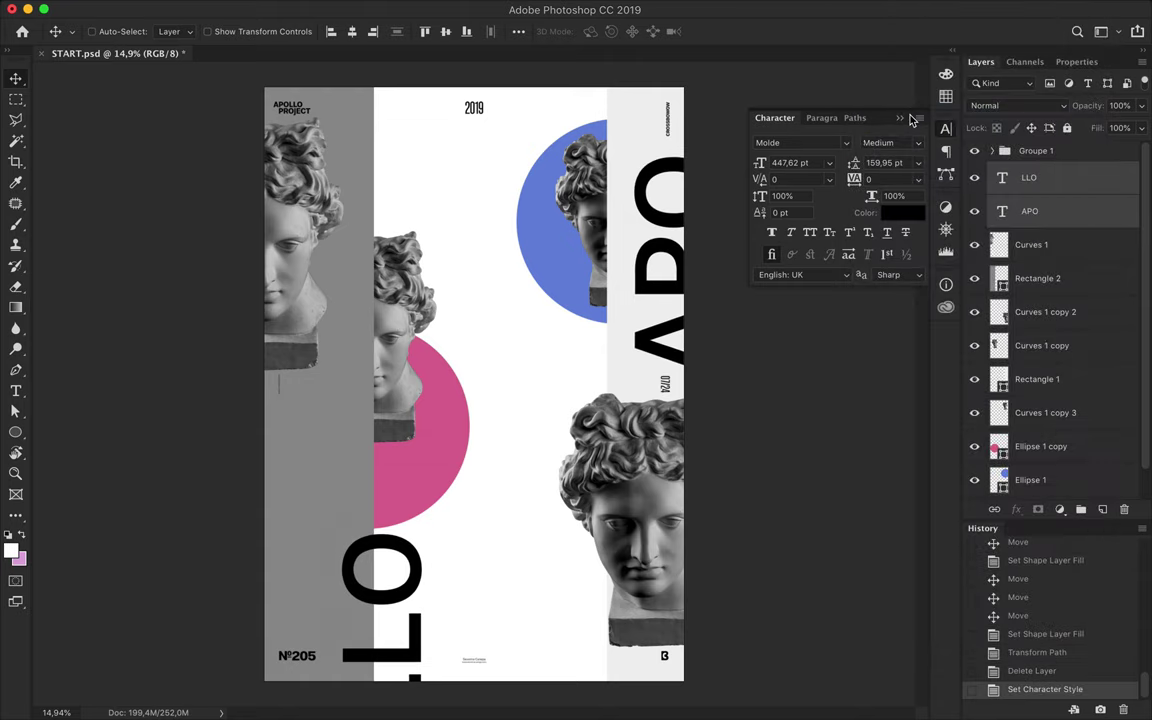
pyautogui.click(918, 143)
pyautogui.click(907, 120)
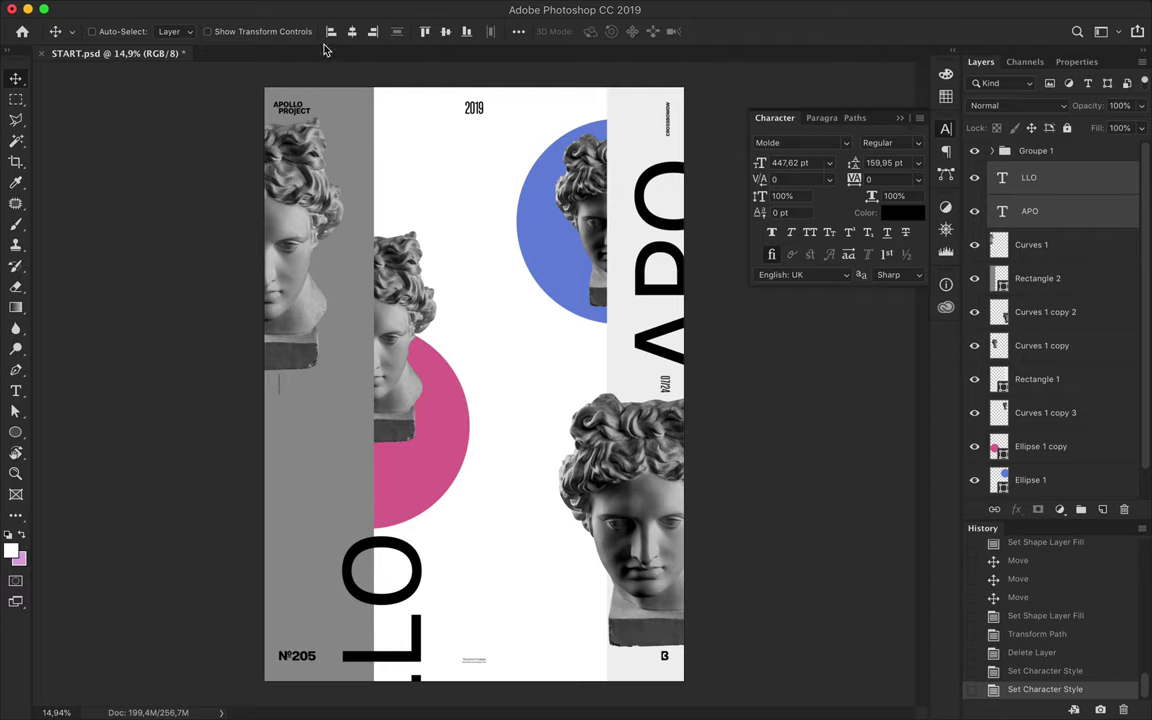
# Step: Set the title text colour to dark grey 292929
pyautogui.press('t')
pyautogui.click(648, 31)
pyautogui.click(542, 372)
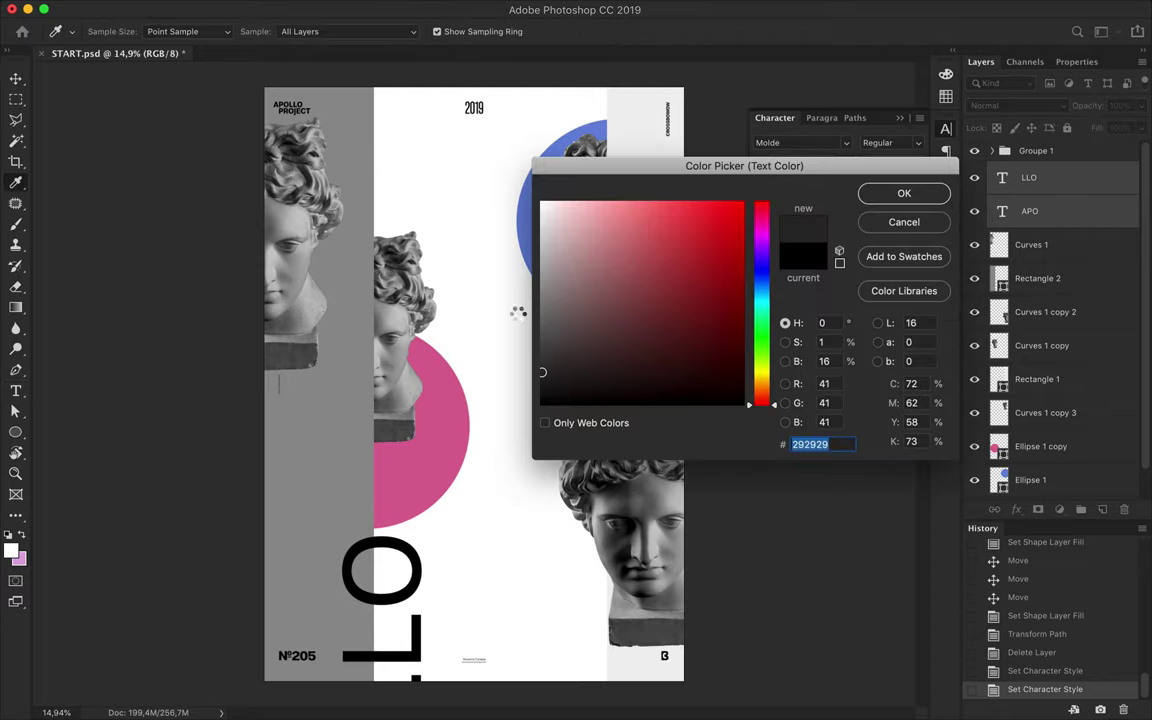
pyautogui.press('Return')
# Step: Colour the LLO text blue and the APO text pink
pyautogui.doubleClick(419, 566)
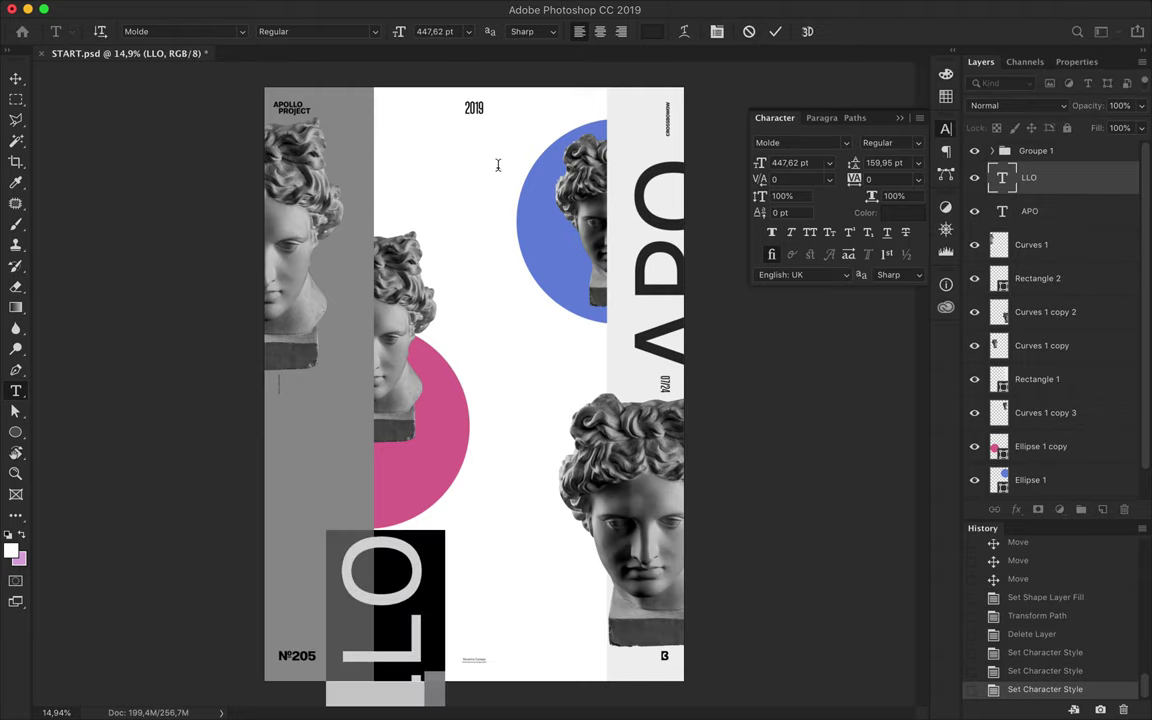
pyautogui.click(651, 31)
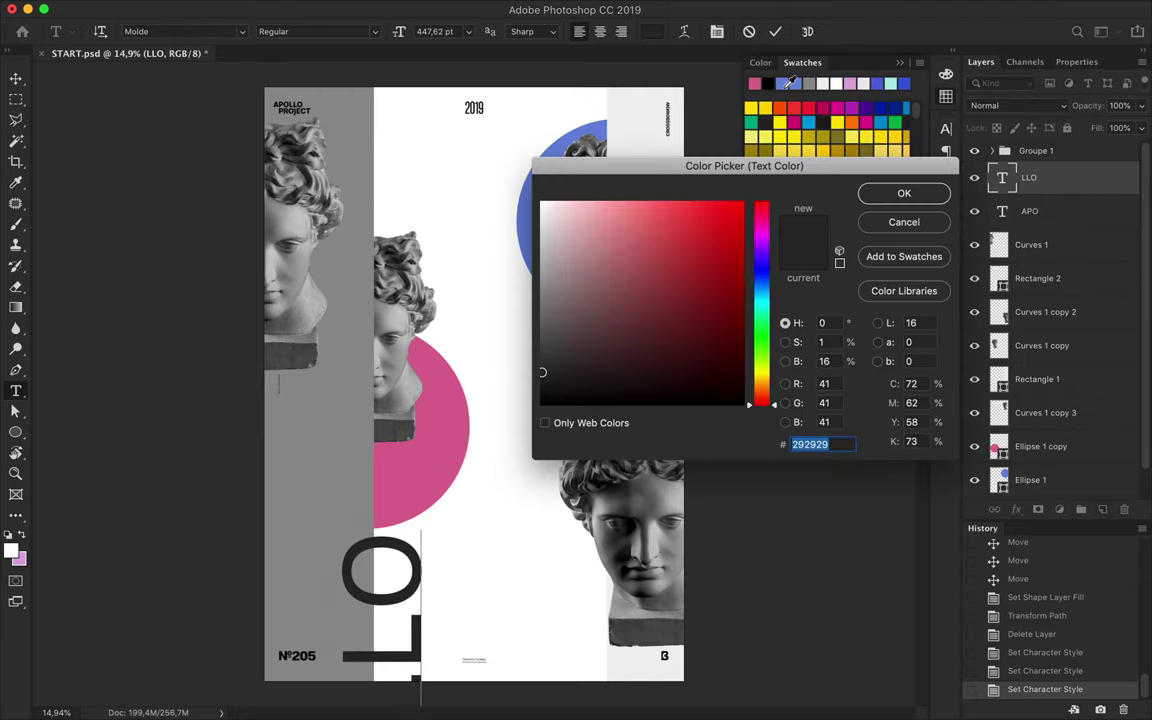
pyautogui.click(905, 196)
pyautogui.click(788, 84)
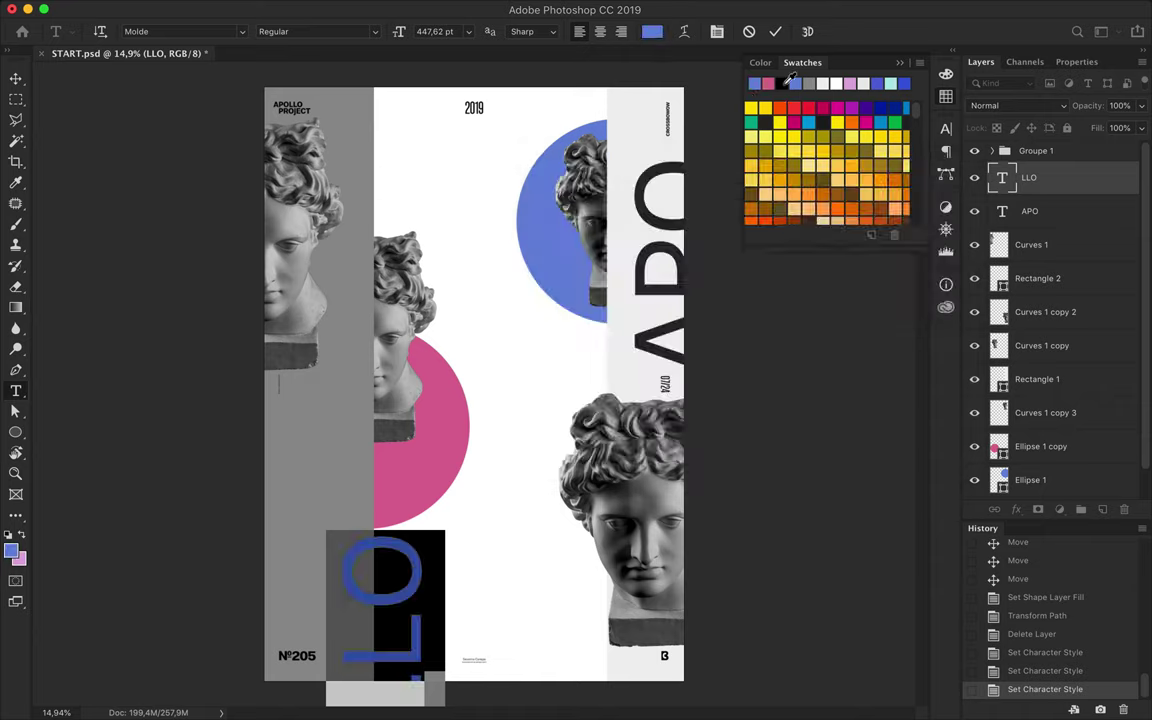
pyautogui.click(659, 228)
pyautogui.hotkey('ctrl', 'a')
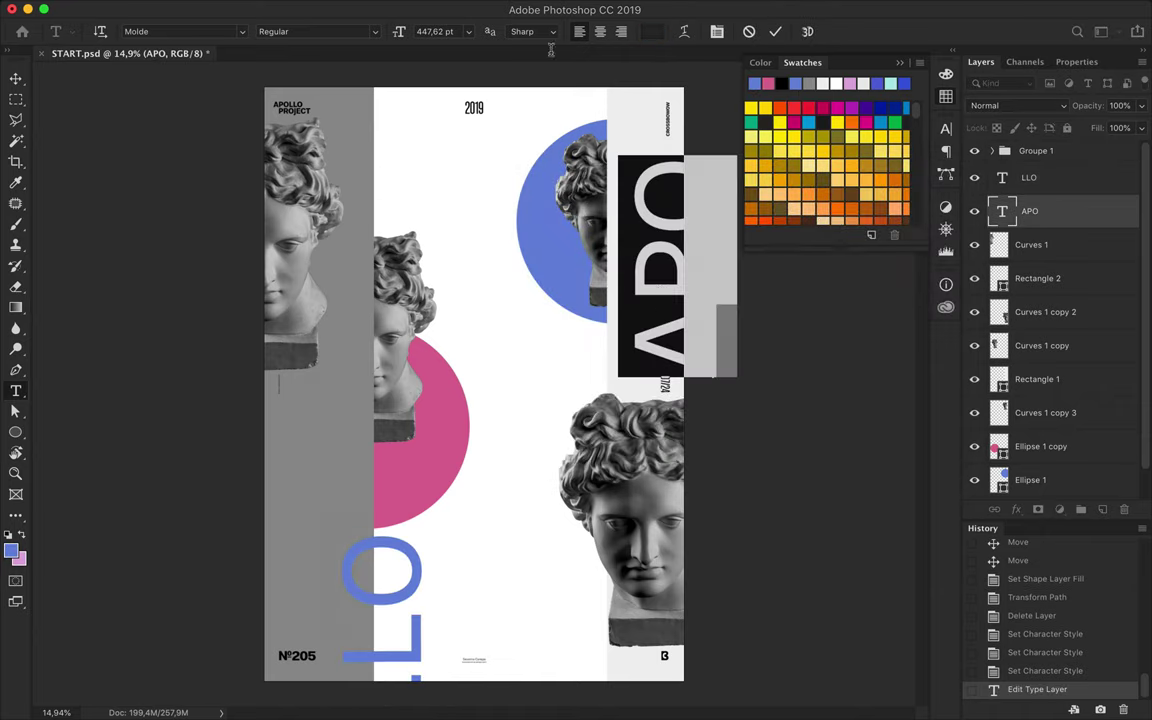
pyautogui.click(766, 82)
pyautogui.click(15, 78)
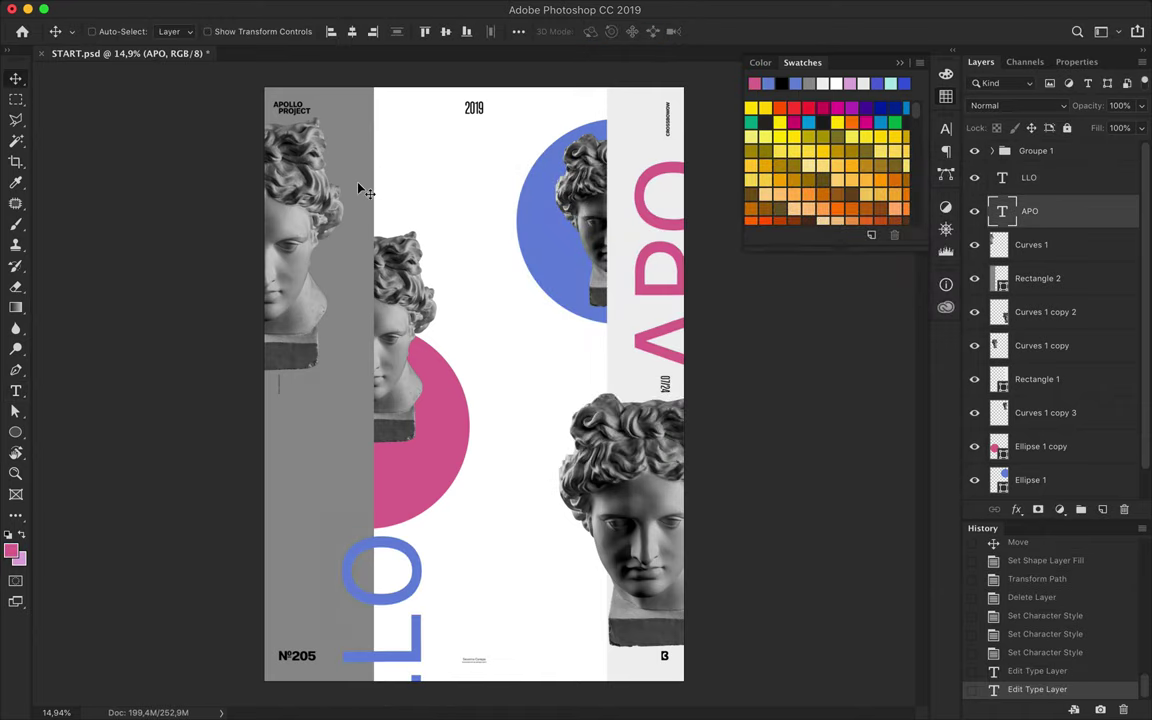
# Step: Delete both grey strips and slide the second bust left over the first
pyautogui.click(645, 128)
pyautogui.press('Delete')
pyautogui.click(380, 157)
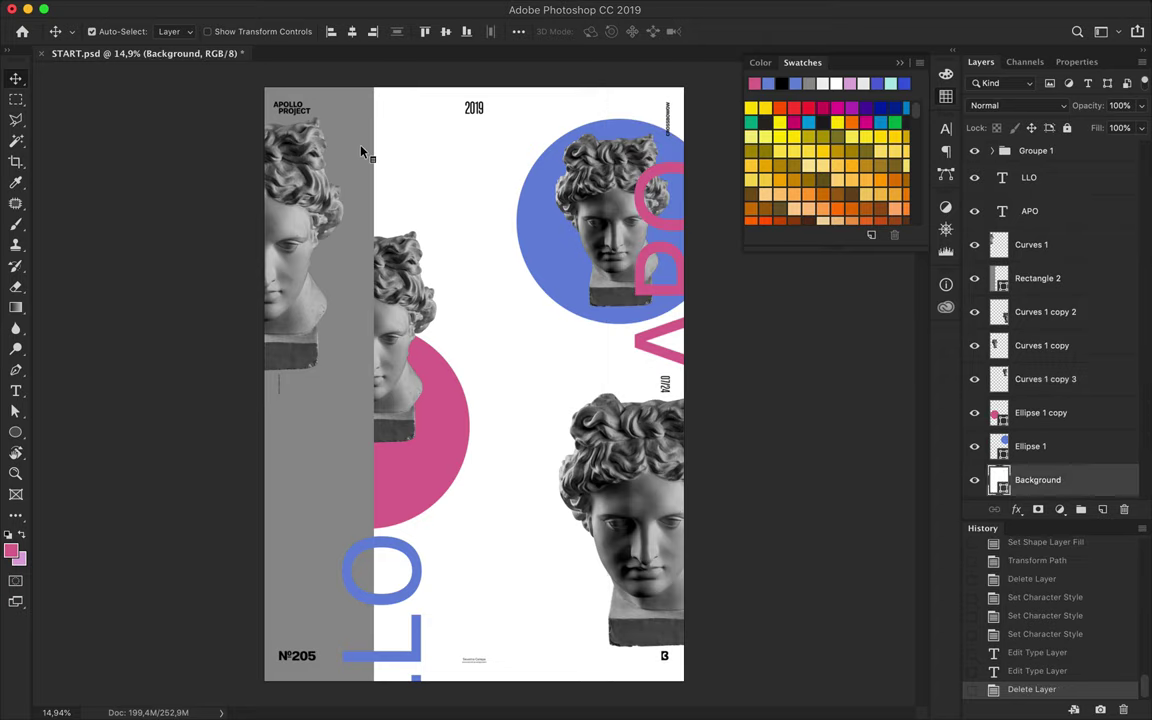
pyautogui.press('Delete')
pyautogui.moveTo(420, 326); pyautogui.dragTo(338, 318)
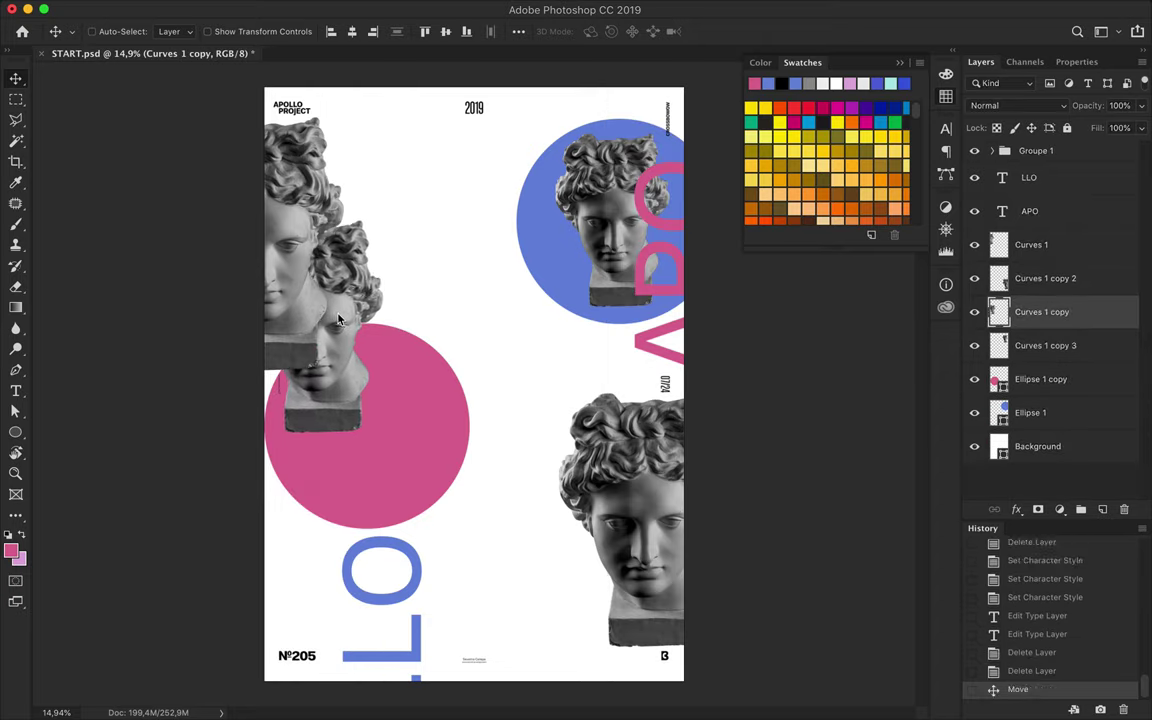
# Step: Move the left busts, the blue circle with its bust, and the lower-right bust toward the centre
pyautogui.keyDown('ctrl'); pyautogui.click(417, 580); pyautogui.keyUp('ctrl')
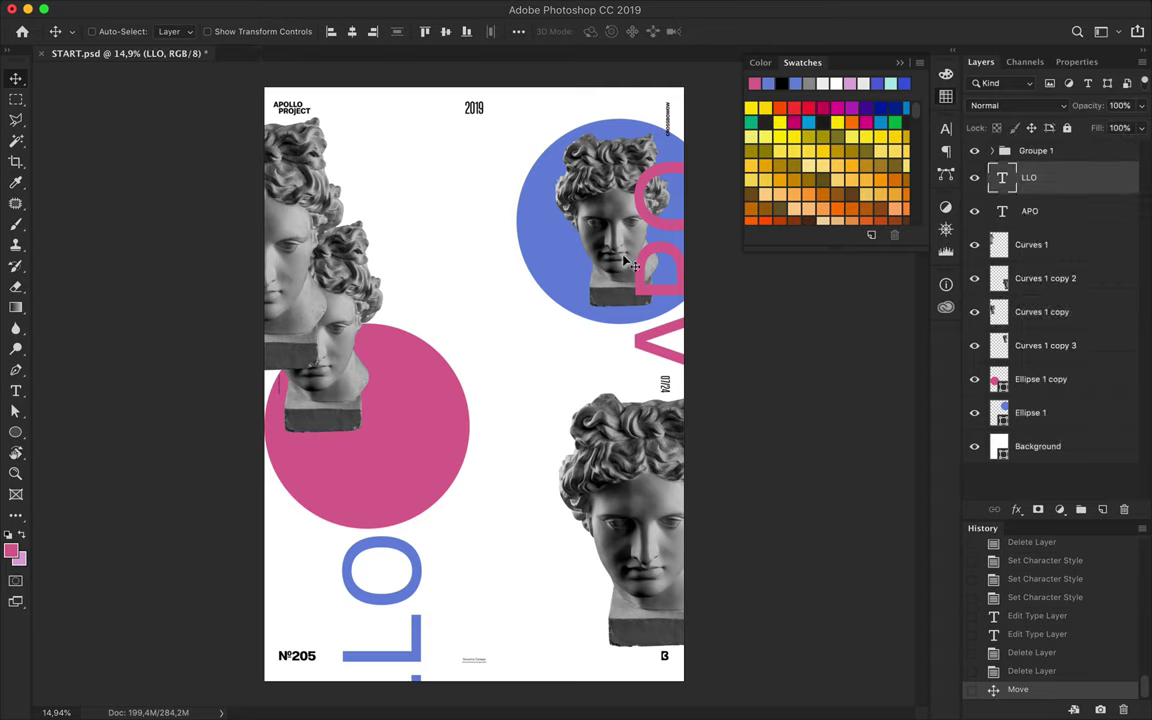
pyautogui.keyDown('ctrl'); pyautogui.click(330, 272); pyautogui.keyUp('ctrl')
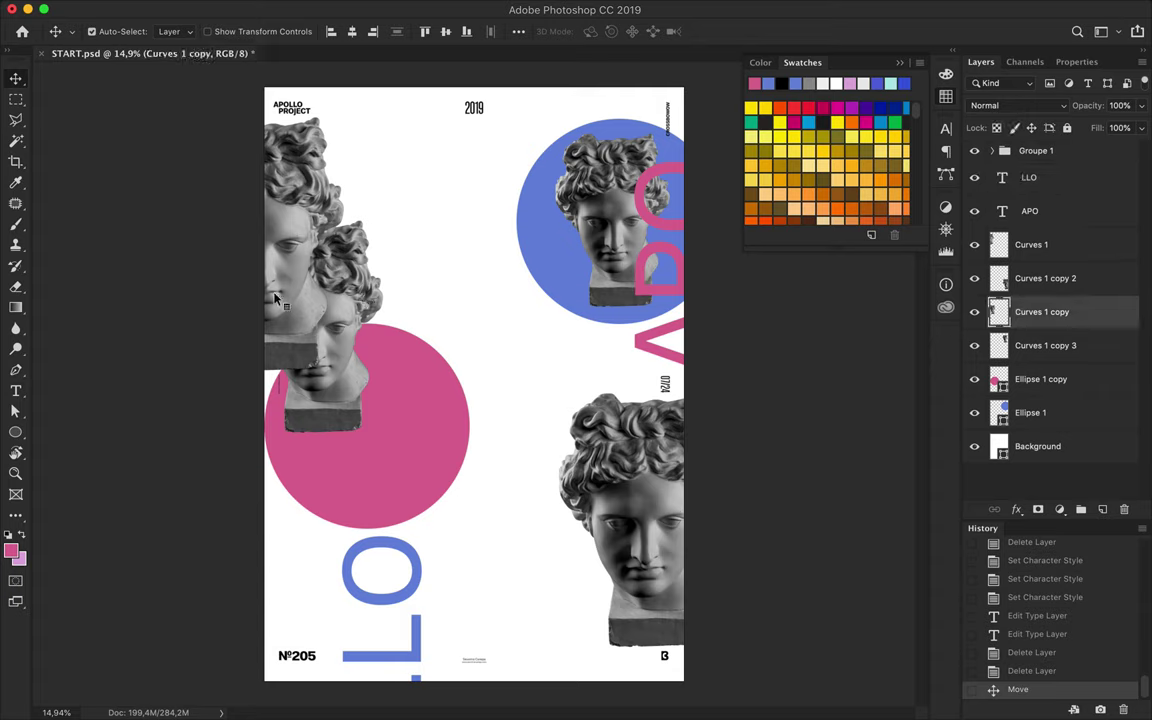
pyautogui.moveTo(330, 272); pyautogui.dragTo(400, 366)
pyautogui.keyDown('ctrl'); pyautogui.click(600, 220); pyautogui.keyUp('ctrl')
pyautogui.keyDown('ctrl'); pyautogui.keyDown('shift'); pyautogui.click(560, 300); pyautogui.keyUp('shift'); pyautogui.keyUp('ctrl')
pyautogui.moveTo(570, 243); pyautogui.dragTo(495, 270)
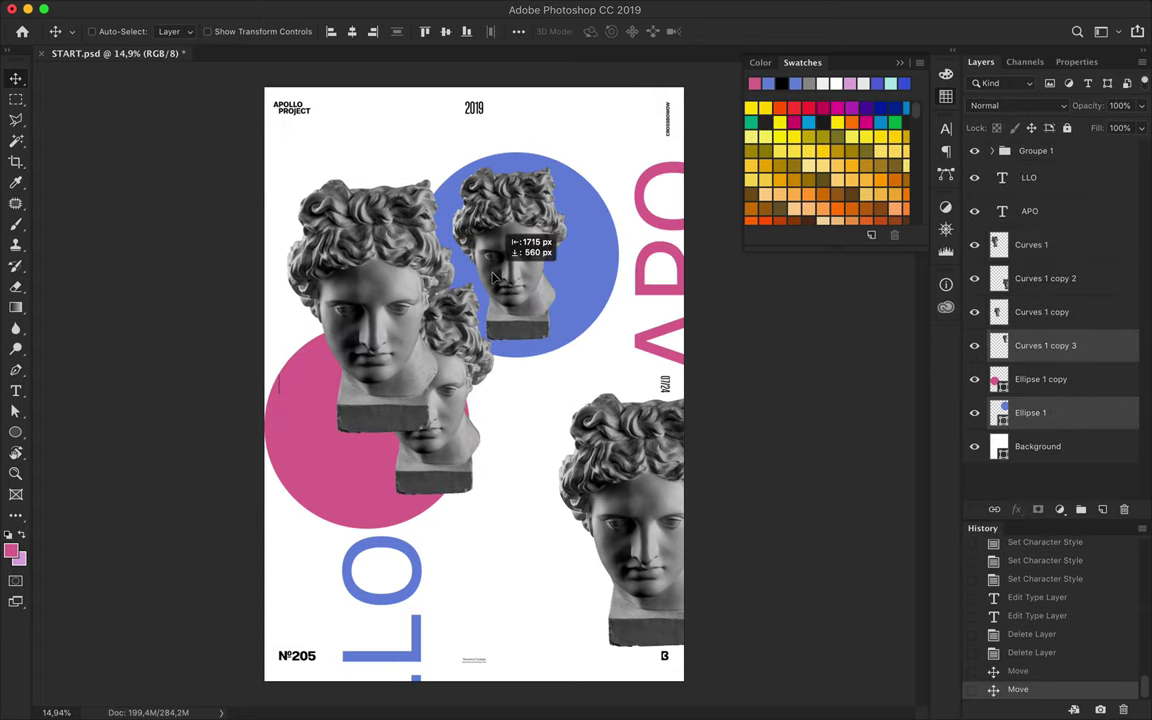
pyautogui.keyDown('ctrl'); pyautogui.click(567, 433); pyautogui.keyUp('ctrl')
pyautogui.moveTo(635, 489); pyautogui.dragTo(523, 479)
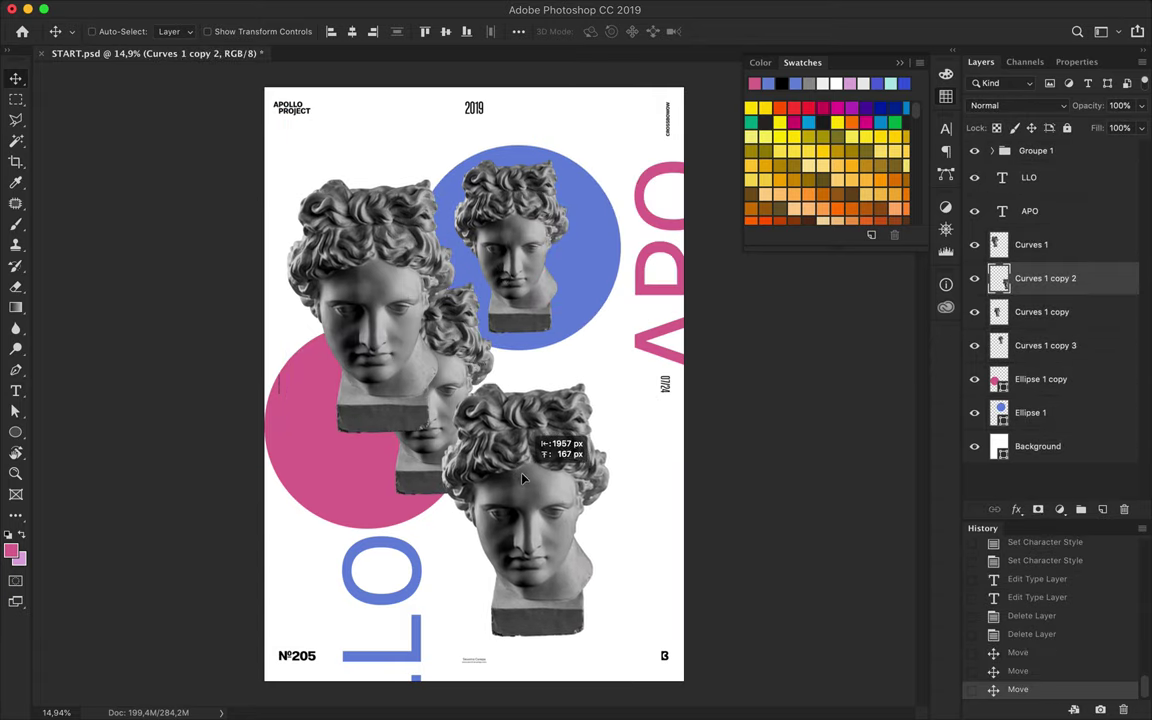
# Step: Move the APO lettering onto the blue circle and the LLO lettering up onto the centre bust
pyautogui.keyDown('ctrl'); pyautogui.click(648, 352); pyautogui.keyUp('ctrl')
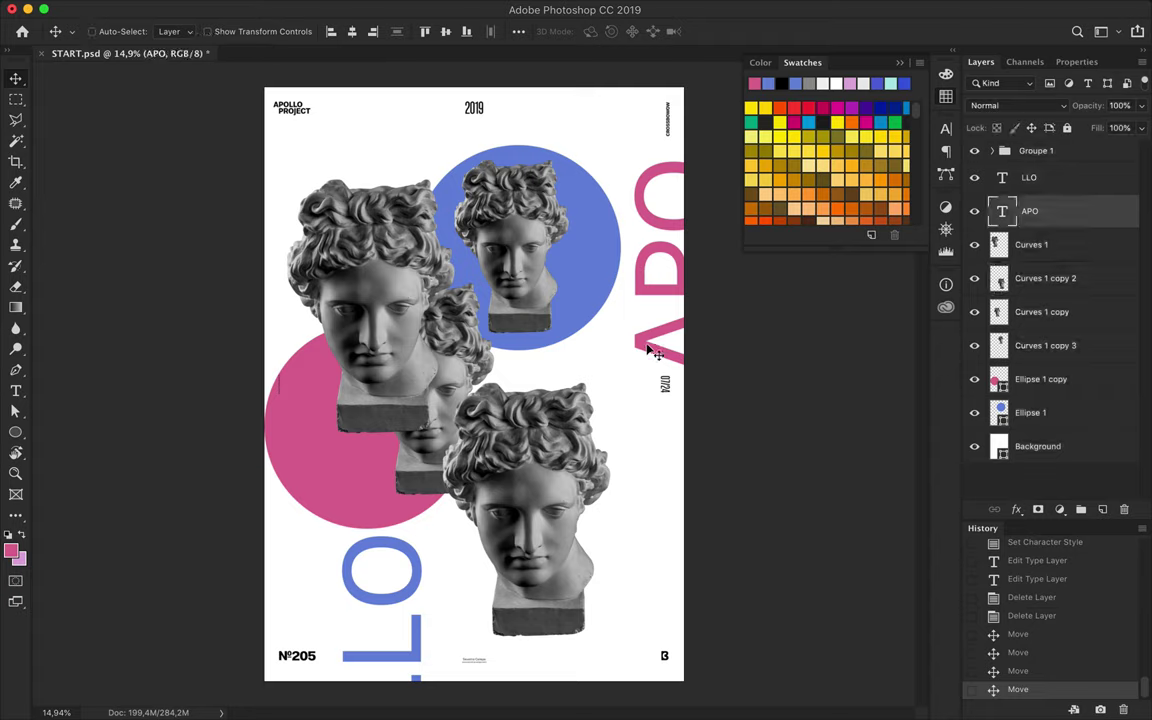
pyautogui.moveTo(648, 352); pyautogui.dragTo(545, 398)
pyautogui.doubleClick(548, 400)
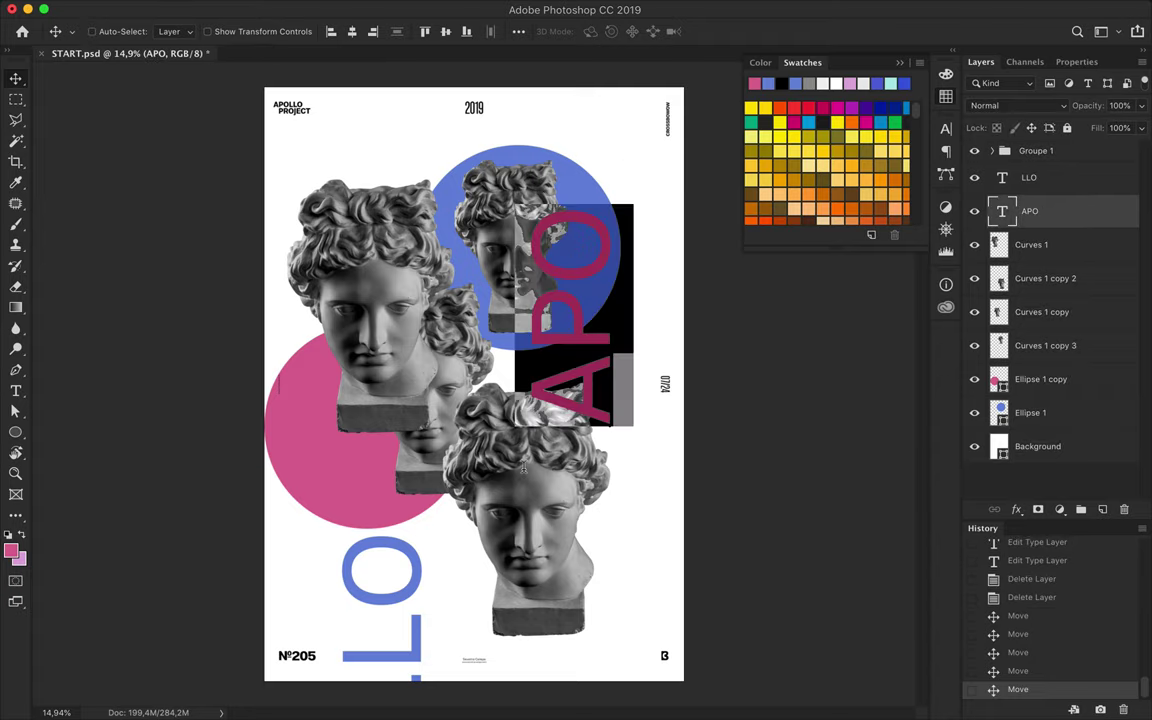
pyautogui.click(420, 582)
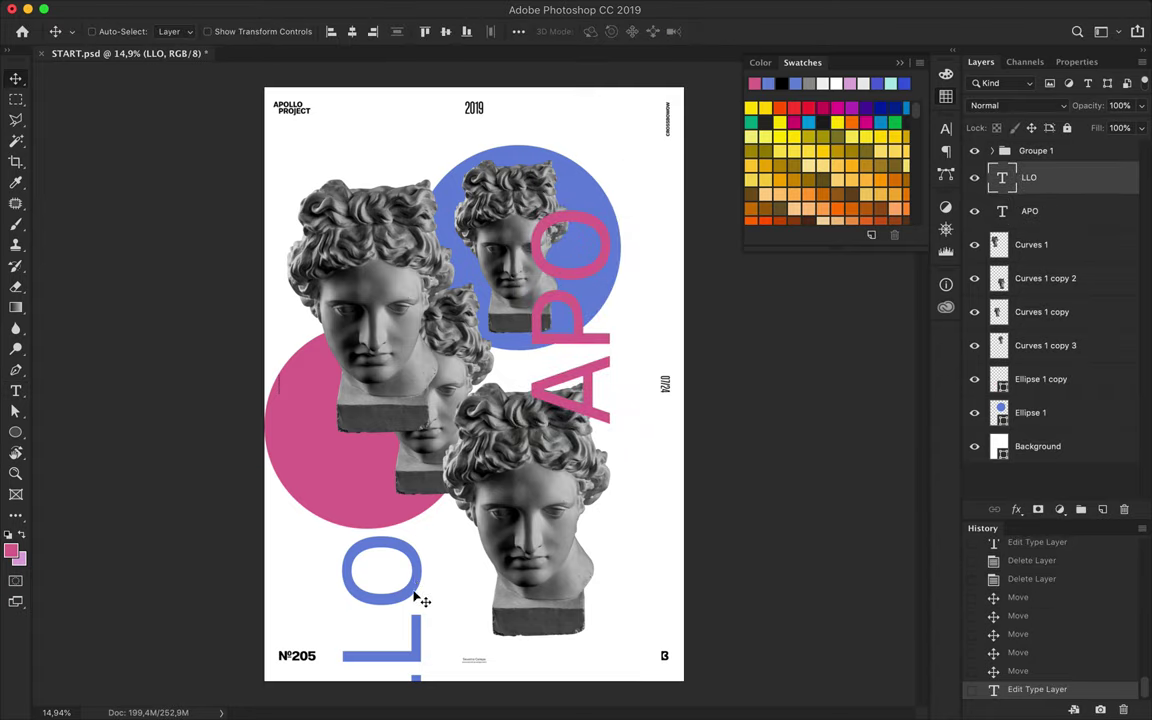
pyautogui.moveTo(420, 582); pyautogui.dragTo(470, 434)
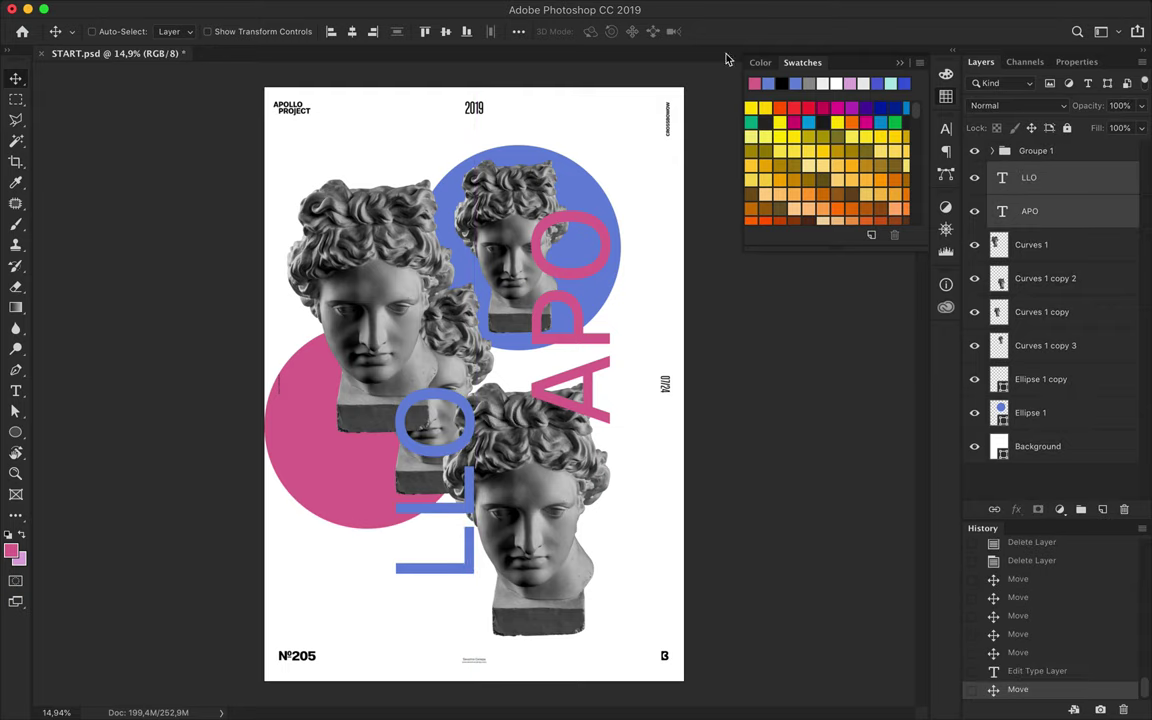
pyautogui.press('t')
pyautogui.click(375, 31)
pyautogui.press('Escape')
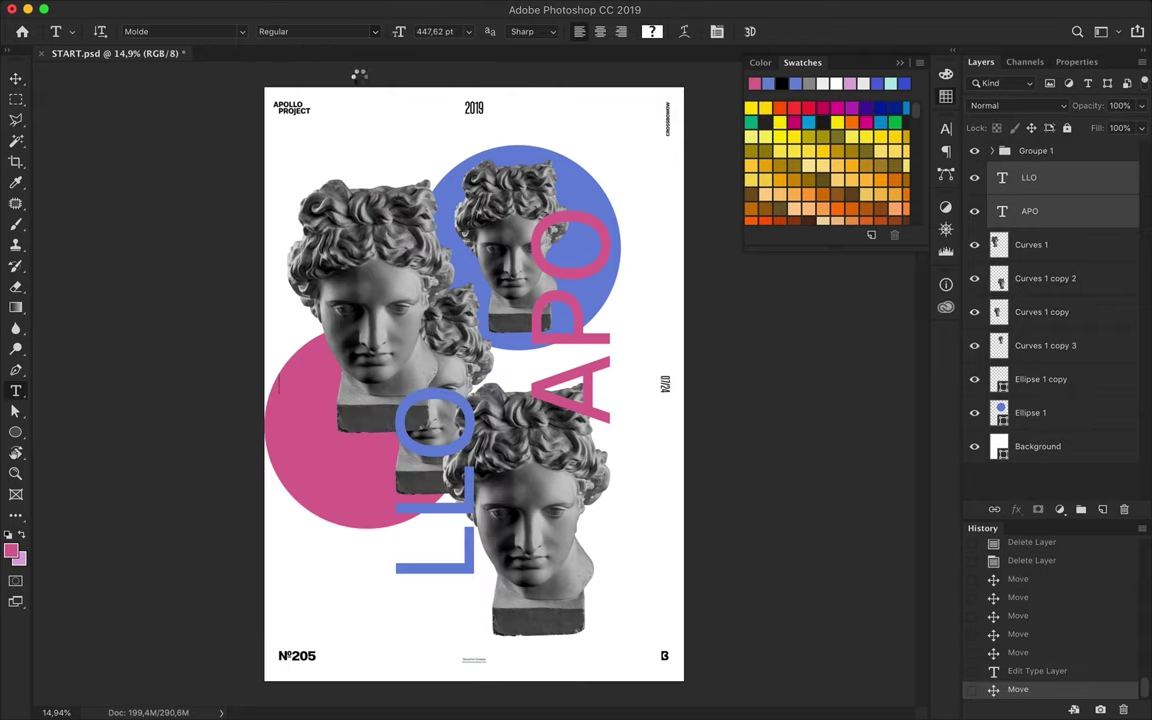
pyautogui.press('v')
# Step: Restack the APO and LLO layers lower so the lettering sits behind the busts
pyautogui.moveTo(1030, 211); pyautogui.dragTo(1038, 362)
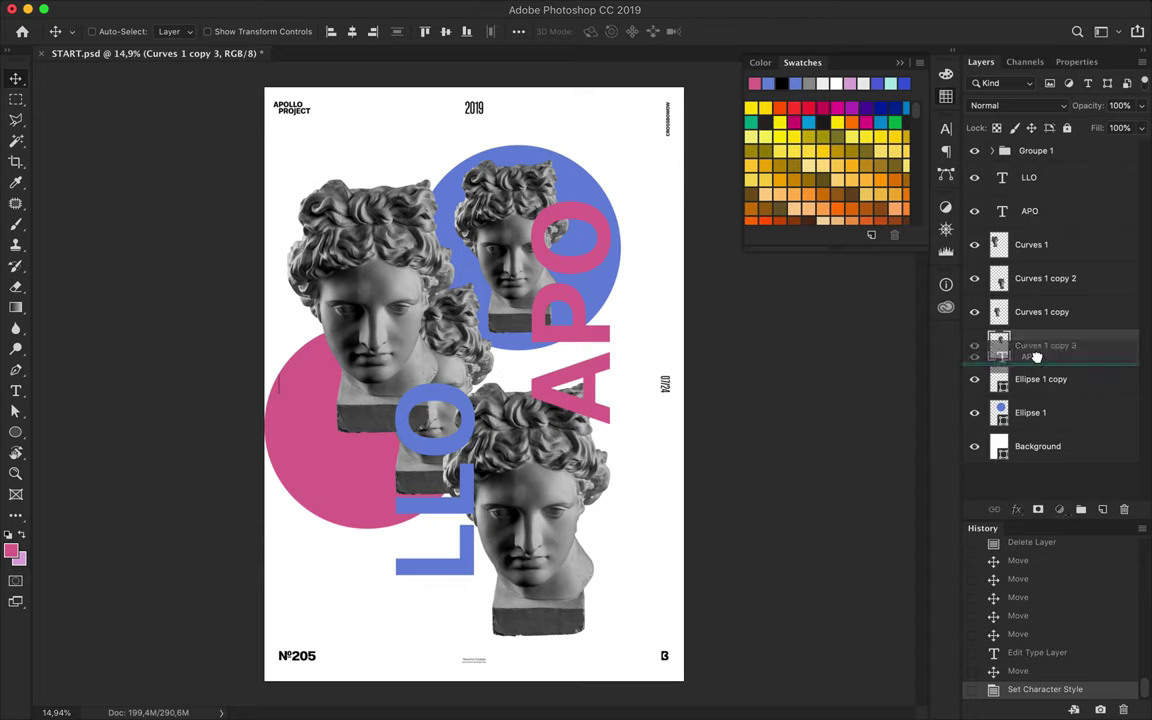
pyautogui.moveTo(1029, 177); pyautogui.dragTo(1033, 258)
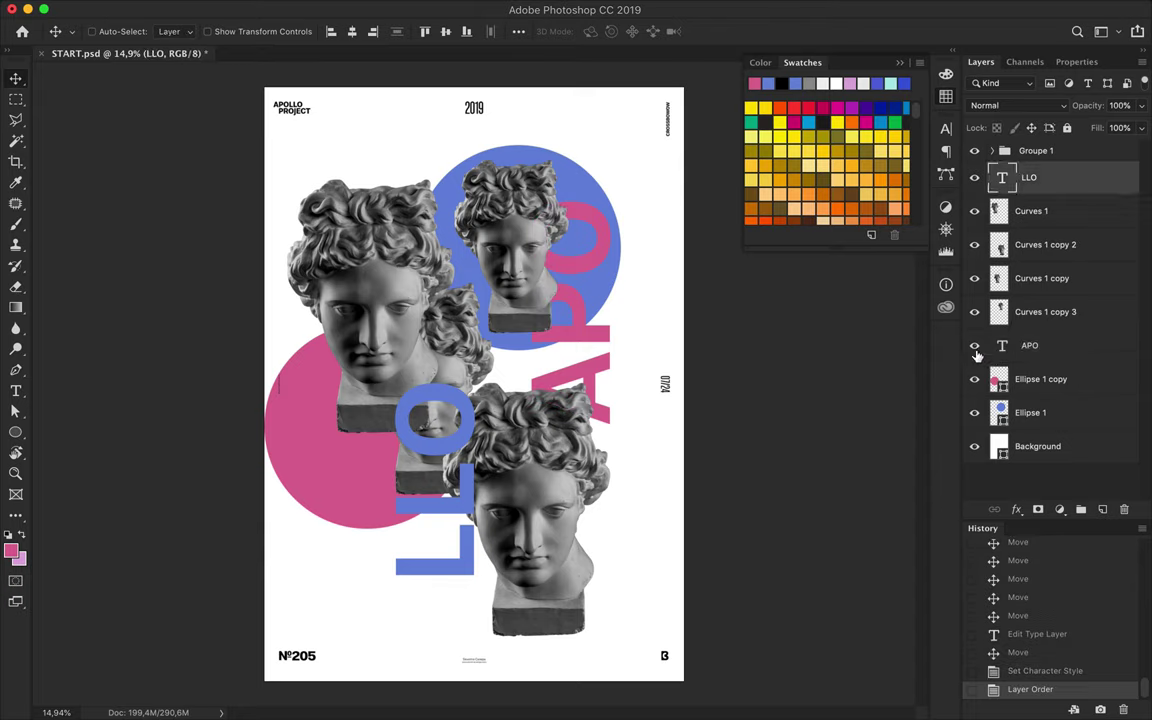
pyautogui.click(362, 322)
# Step: Cut a section out of the top-left bust with the Polygonal Lasso
pyautogui.press('l')
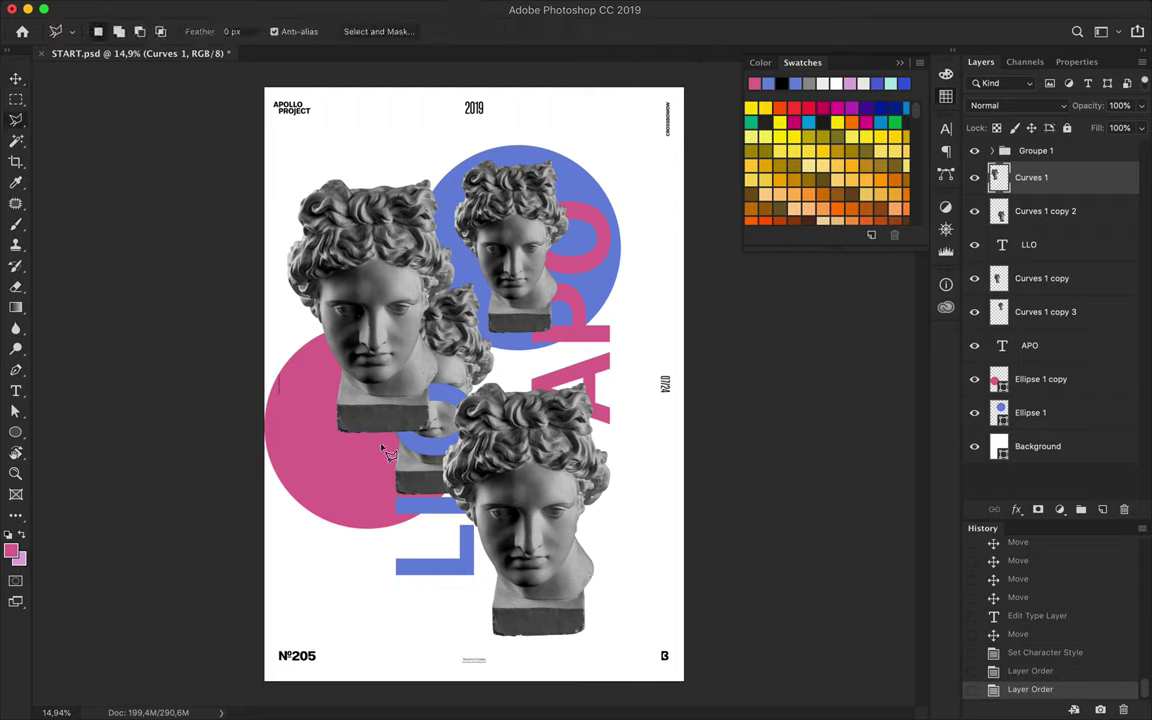
pyautogui.click(472, 450)
pyautogui.click(384, 437)
pyautogui.press('Delete')
# Step: Cut a vertical strip from the middle bust and shift the cut piece left
pyautogui.click(358, 443)
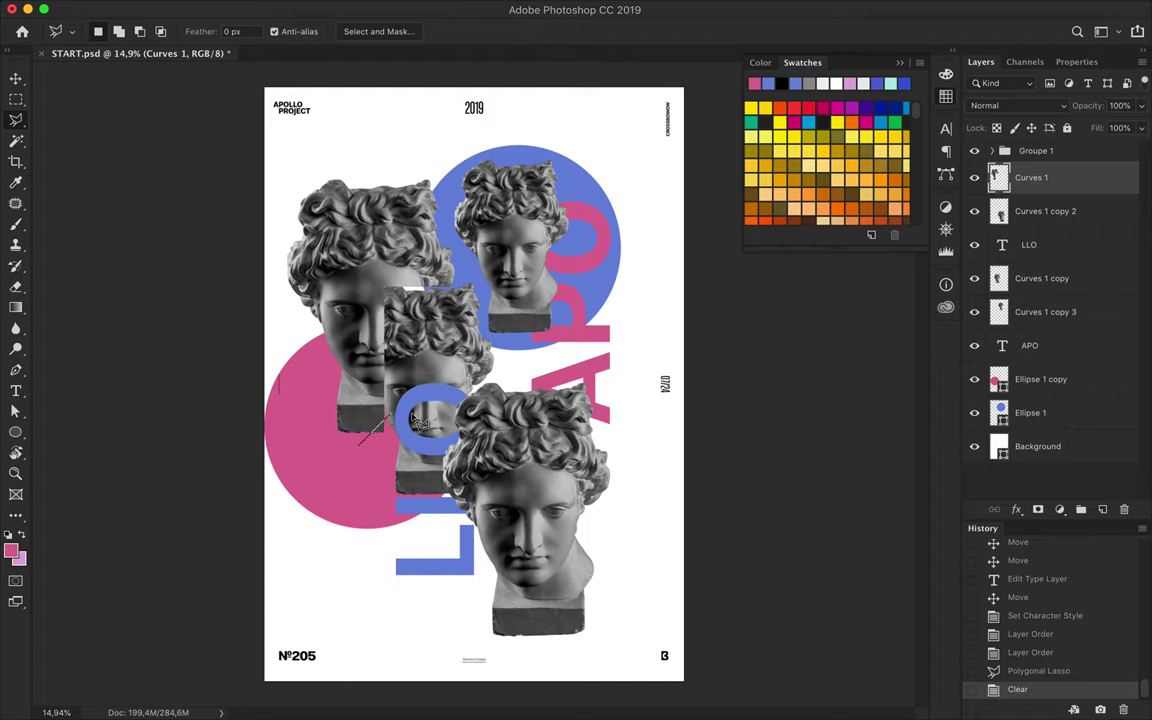
pyautogui.click(415, 428)
pyautogui.click(414, 222)
pyautogui.click(345, 253)
pyautogui.click(349, 412)
pyautogui.click(358, 443)
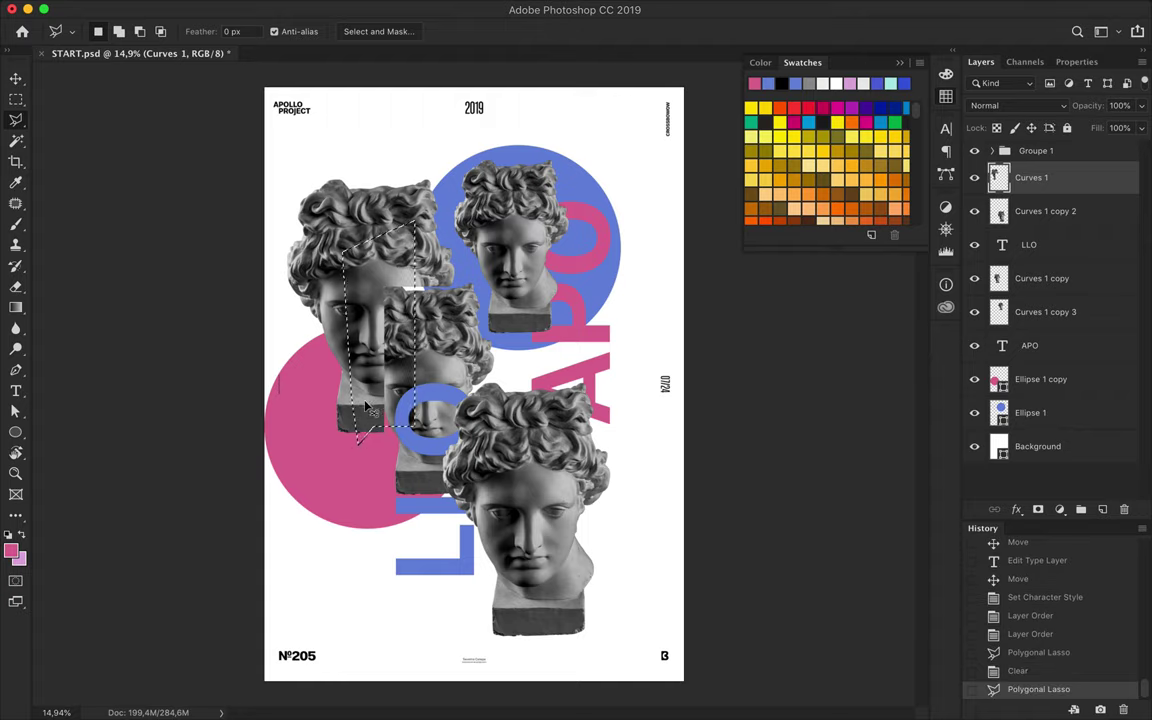
pyautogui.keyDown('ctrl'); pyautogui.click(465, 370); pyautogui.keyUp('ctrl')
pyautogui.press('Delete')
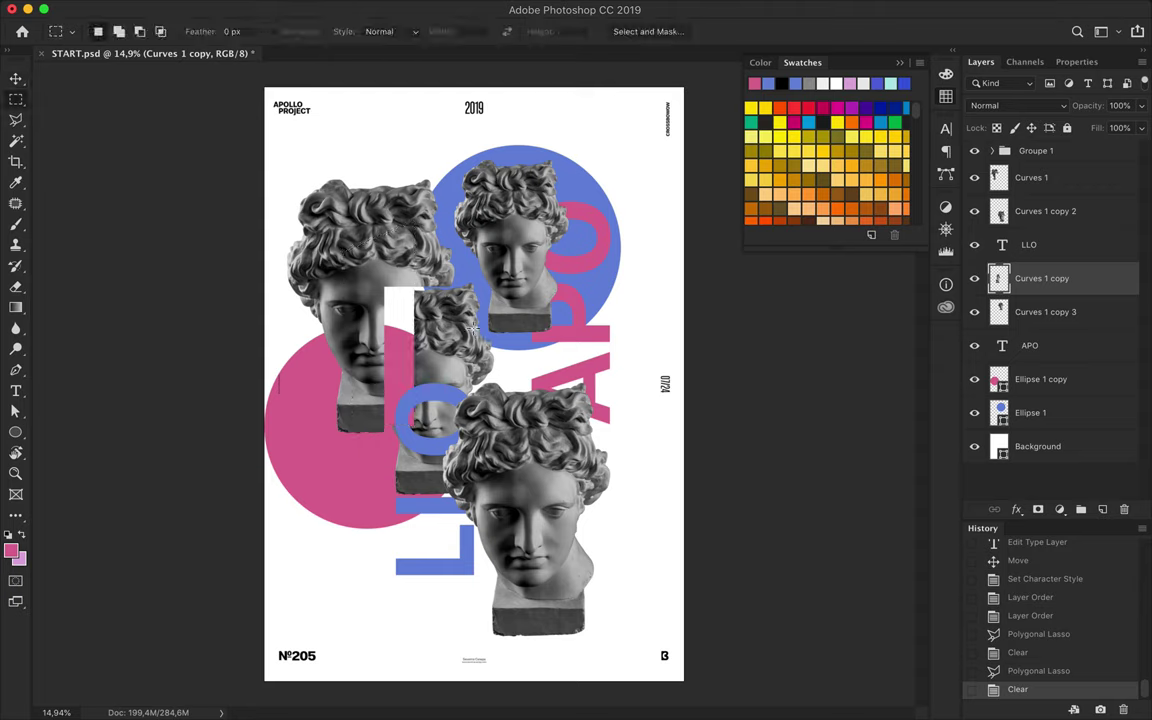
pyautogui.hotkey('ctrl', 'd')
pyautogui.moveTo(462, 350); pyautogui.dragTo(440, 345)
# Step: Move LLO to the lower left, then slice the lower-right bust and shift its piece upward
pyautogui.moveTo(433, 400)
pyautogui.mouseDown()
pyautogui.moveTo(408, 465)
pyautogui.moveTo(360, 488)
pyautogui.mouseUp()
pyautogui.keyDown('ctrl'); pyautogui.click(462, 410); pyautogui.keyUp('ctrl')
pyautogui.press('l')
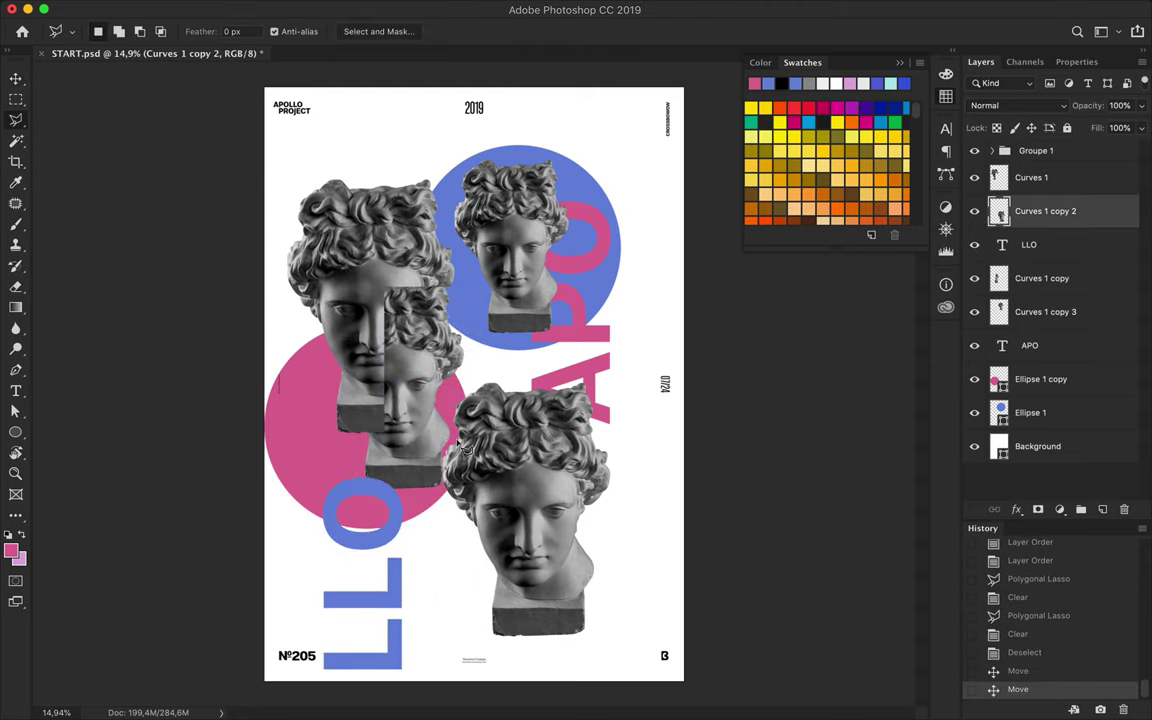
pyautogui.click(436, 635)
pyautogui.press('Delete')
pyautogui.hotkey('ctrl', 'd')
pyautogui.moveTo(549, 475)
pyautogui.mouseDown()
pyautogui.moveTo(549, 302)
pyautogui.moveTo(410, 297)
pyautogui.mouseUp()
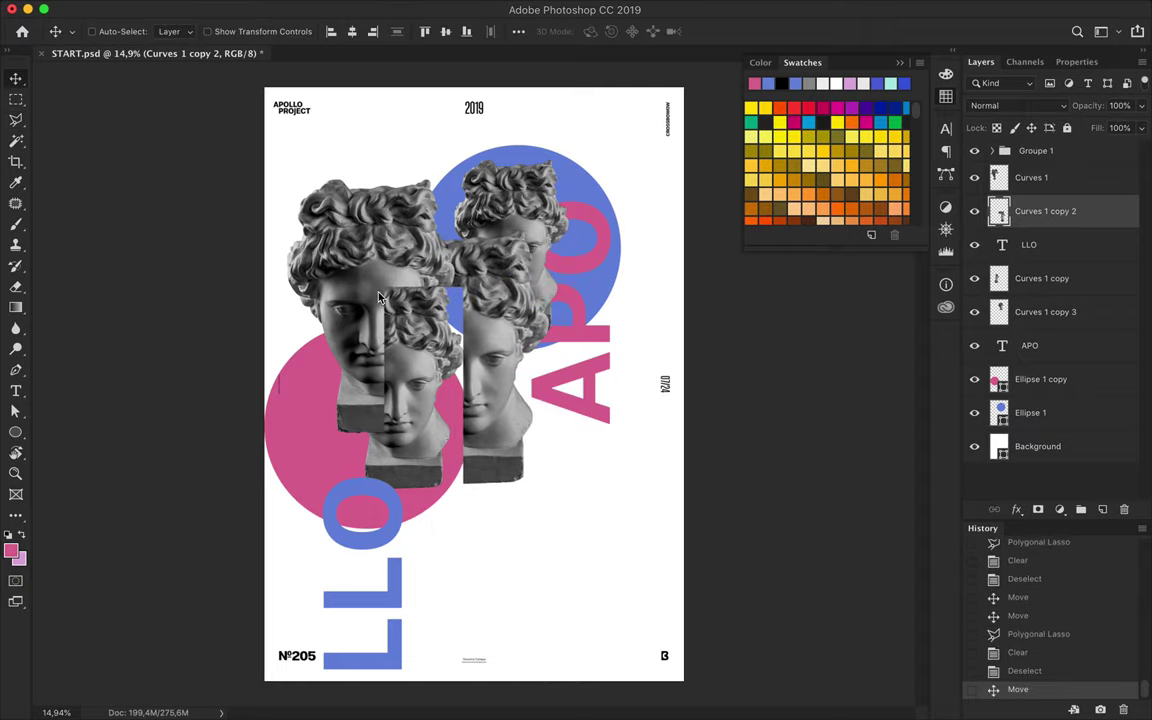
# Step: Fit the poster in view and delete both the pink and blue circle layers
pyautogui.scroll(2, 410, 297)
pyautogui.scroll(2, 405, 298)
pyautogui.scroll(2, 395, 300)
pyautogui.scroll(2, 380, 303)
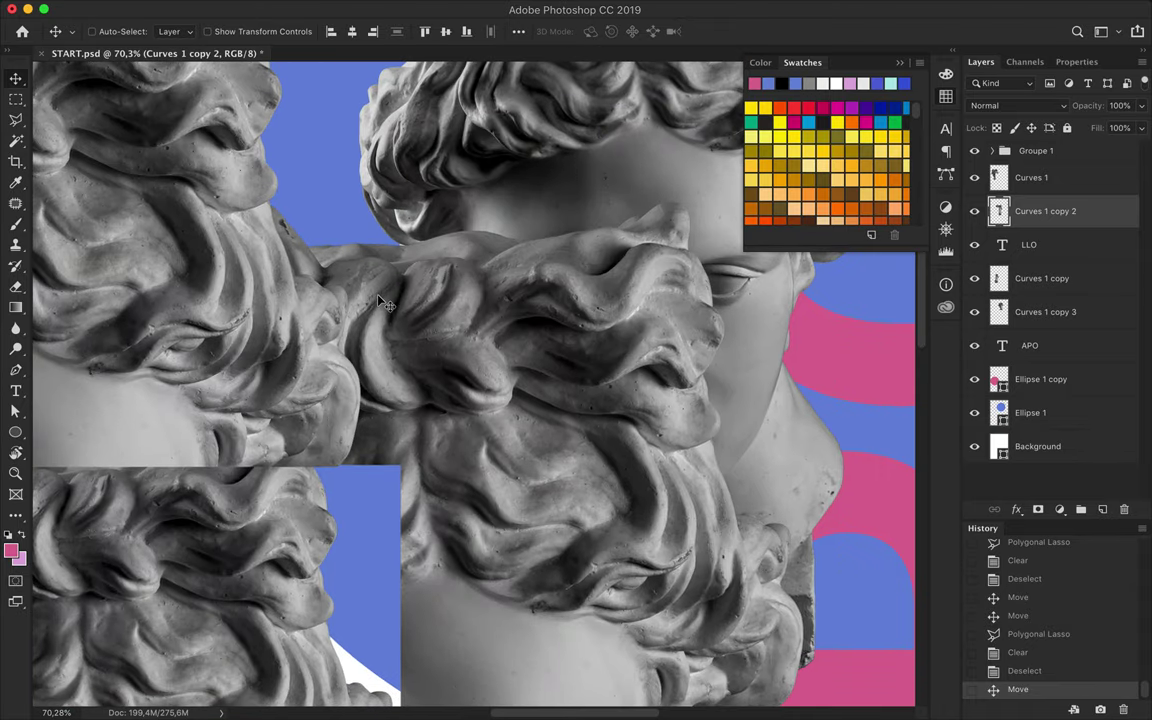
pyautogui.scroll(2, 381, 300)
pyautogui.scroll(1, 455, 385)
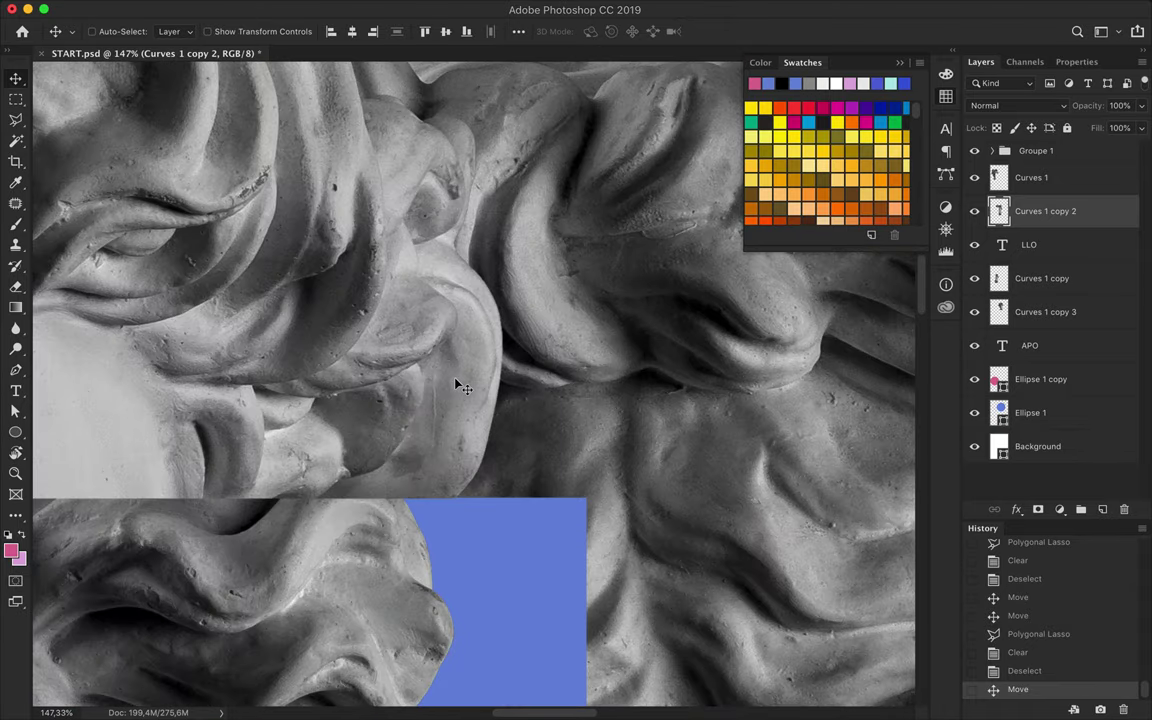
pyautogui.press('super+0')
pyautogui.press('super')
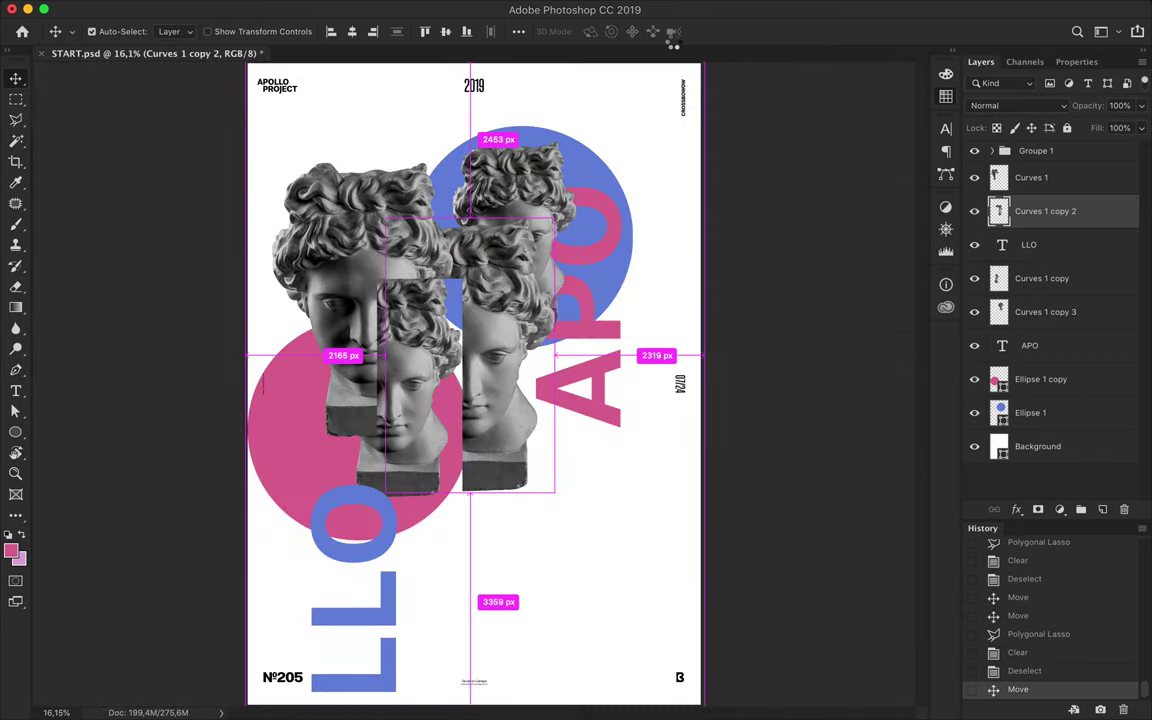
pyautogui.press('super+s')
pyautogui.keyDown('super'); pyautogui.click(293, 336); pyautogui.keyUp('super')
pyautogui.press('Delete')
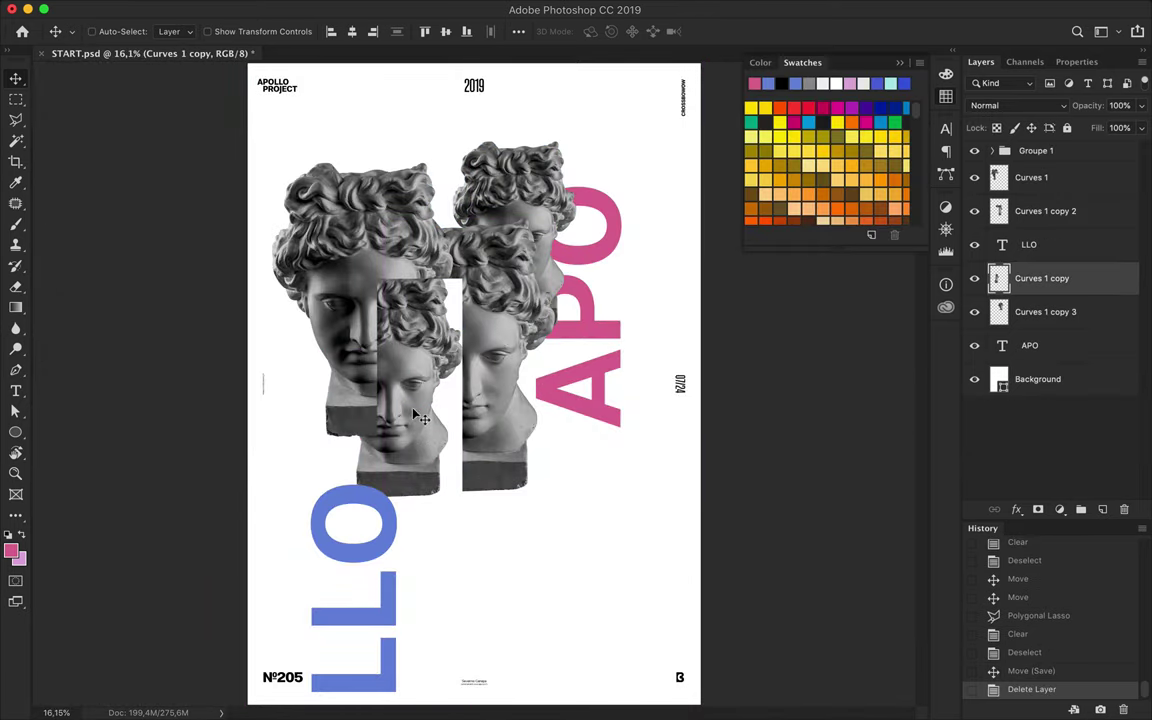
# Step: Rearrange the busts into a vertical stack around the cutout
pyautogui.moveTo(371, 366); pyautogui.dragTo(530, 523)
pyautogui.keyDown('super'); pyautogui.click(323, 217); pyautogui.keyUp('super')
pyautogui.moveTo(323, 217)
pyautogui.mouseDown()
pyautogui.moveTo(378, 268)
pyautogui.moveTo(391, 266)
pyautogui.mouseUp()
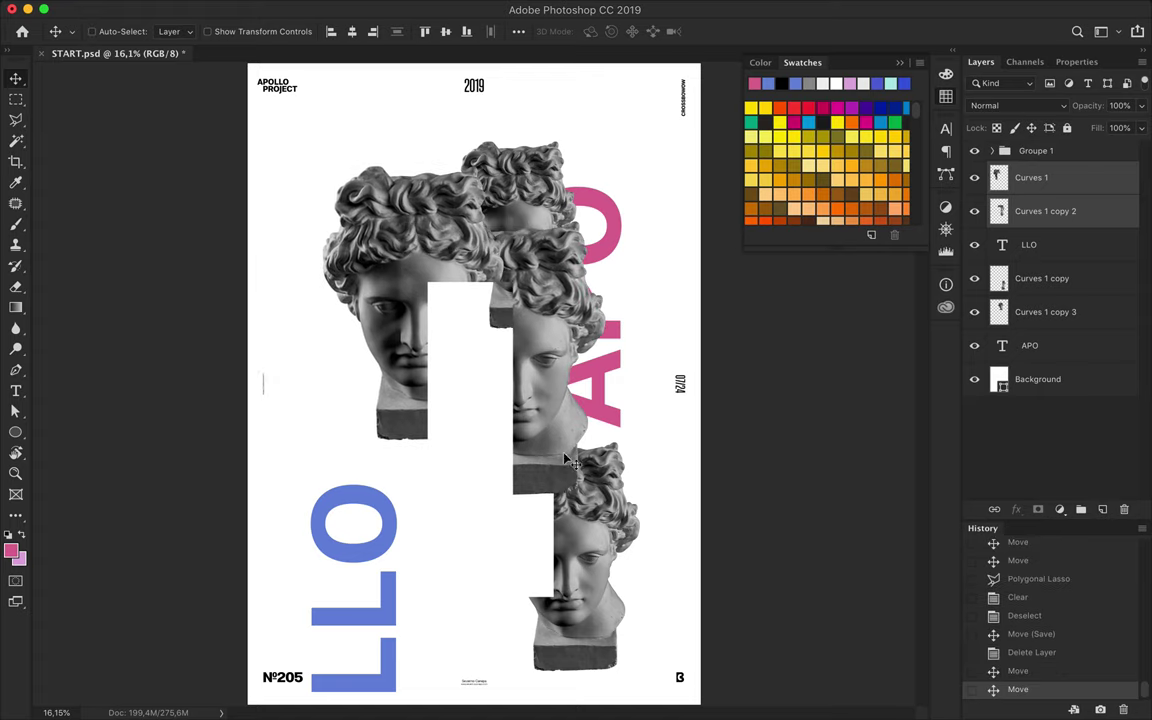
pyautogui.moveTo(530, 485); pyautogui.dragTo(488, 478)
pyautogui.moveTo(580, 284); pyautogui.dragTo(440, 495)
# Step: Duplicate a bust lower down, enlarge the copy, and merge all bust layers into one
pyautogui.moveTo(415, 430); pyautogui.dragTo(445, 527)
pyautogui.press('super+t')
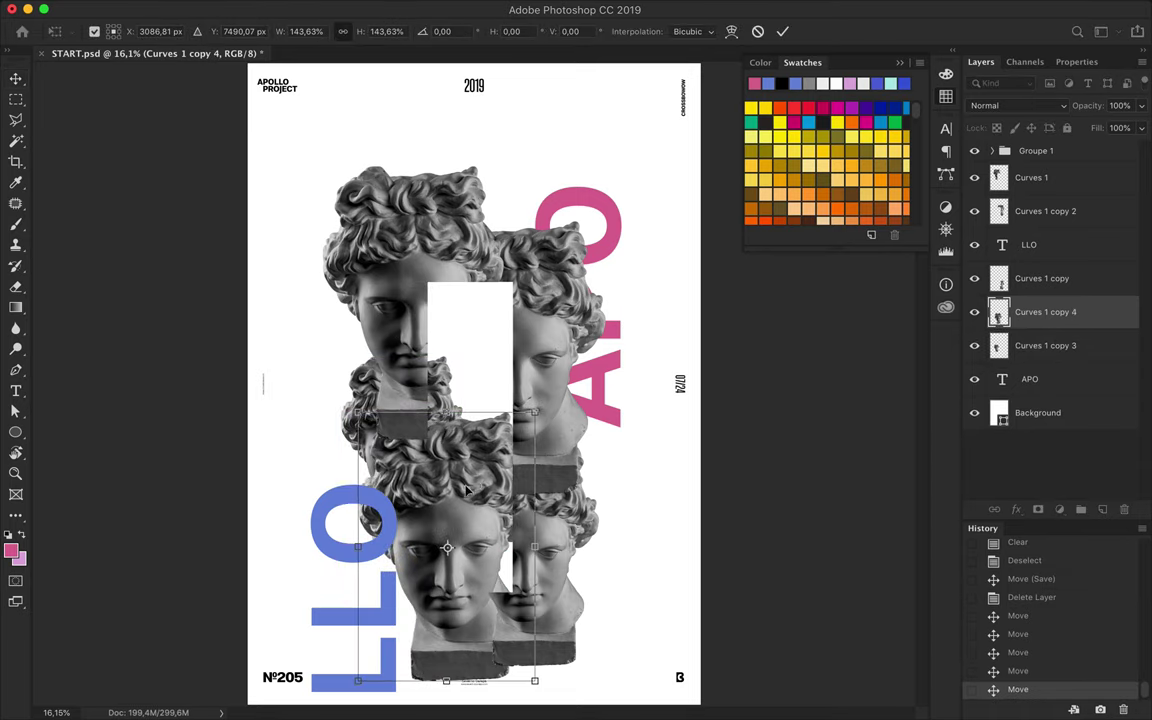
pyautogui.moveTo(517, 448); pyautogui.dragTo(512, 470)
pyautogui.press('Return')
pyautogui.keyDown('super'); pyautogui.click(1040, 278); pyautogui.keyUp('super')
pyautogui.keyDown('super'); pyautogui.click(1040, 345); pyautogui.keyUp('super')
pyautogui.keyDown('super'); pyautogui.click(1021, 189); pyautogui.keyUp('super')
pyautogui.keyDown('super'); pyautogui.click(1040, 211); pyautogui.keyUp('super')
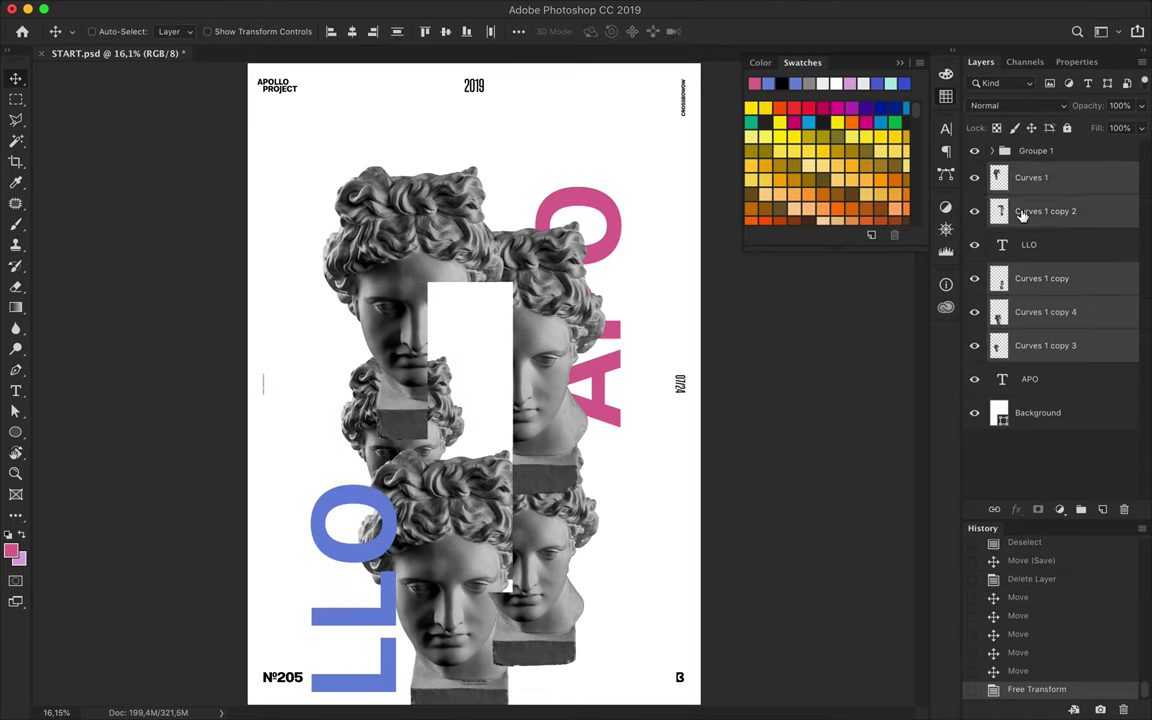
pyautogui.press('super+e')
# Step: Clear a tall white strip through the merged busts and raise them slightly
pyautogui.press('m')
pyautogui.moveTo(427, 282)
pyautogui.mouseDown()
pyautogui.moveTo(533, 483)
pyautogui.moveTo(516, 598)
pyautogui.mouseUp()
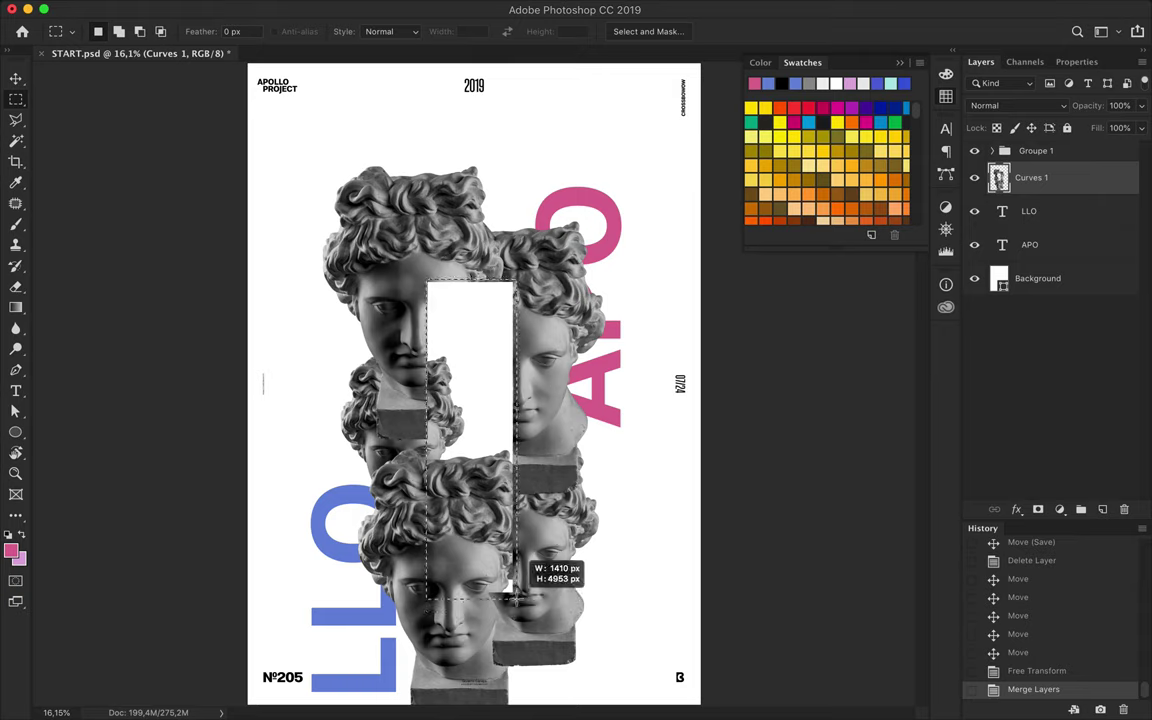
pyautogui.press('Delete')
pyautogui.press('v')
pyautogui.press('super+d')
pyautogui.moveTo(544, 483); pyautogui.dragTo(545, 435)
# Step: Add the text 'APOLLO', rotate it vertical, and place it in the white strip
pyautogui.press('t')
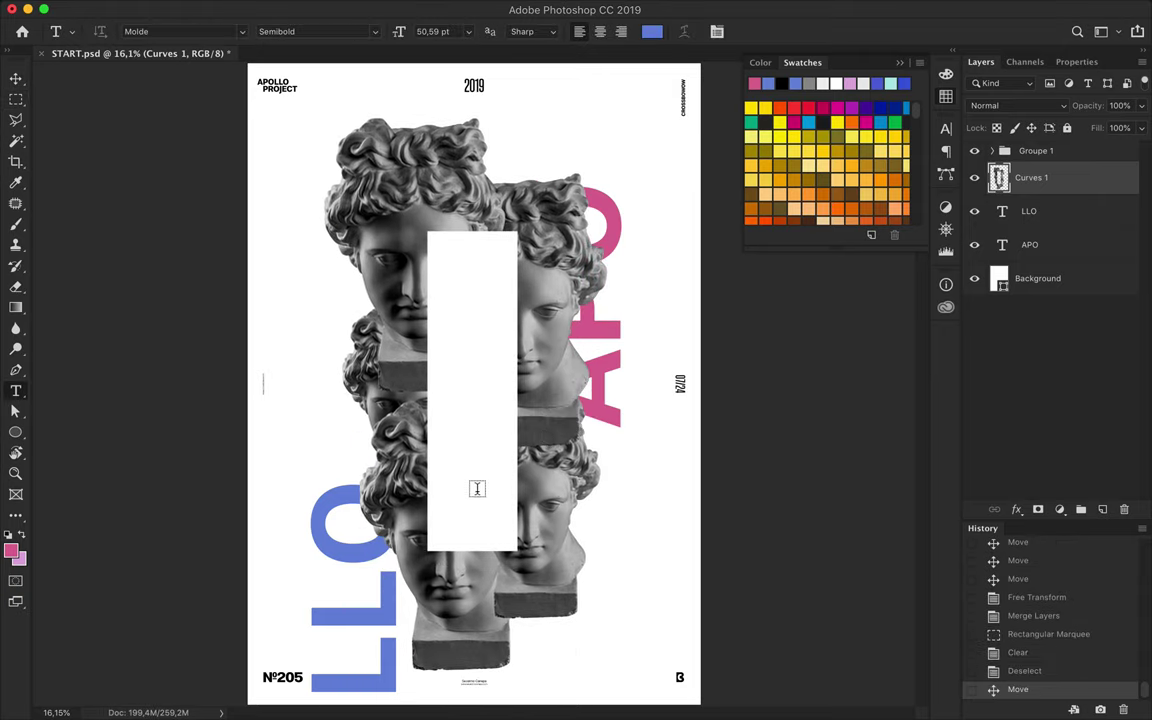
pyautogui.click(517, 420)
pyautogui.write('APOLLO')
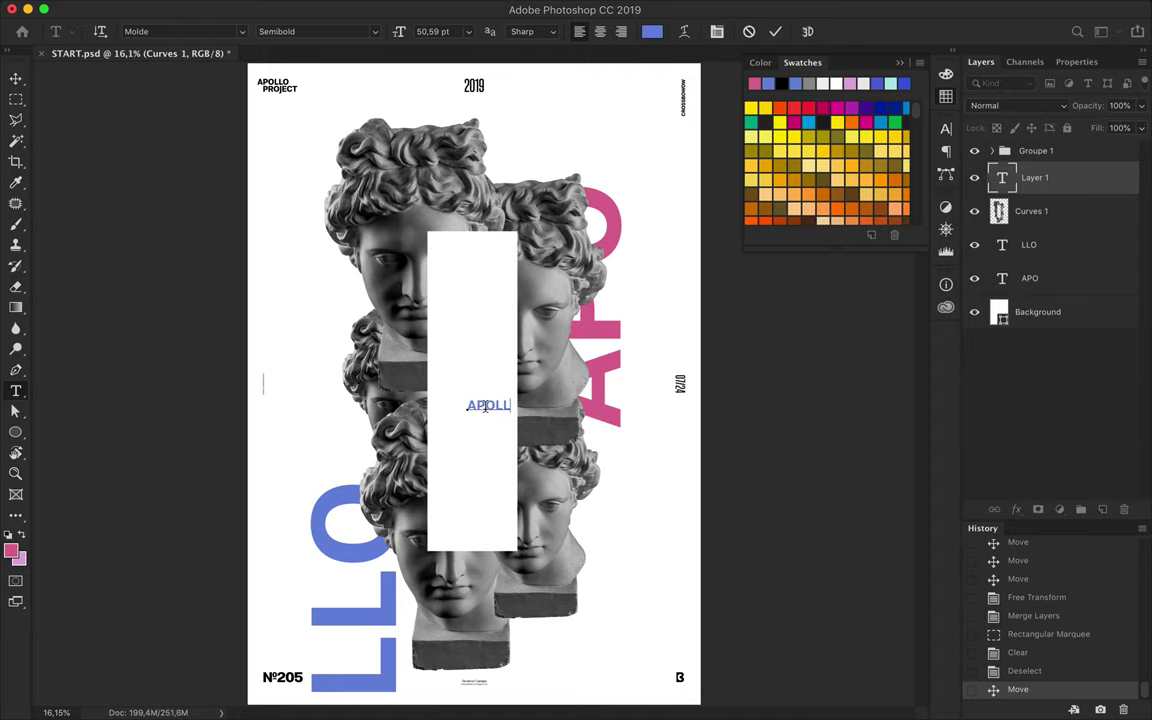
pyautogui.press('super+Return')
pyautogui.press('super+t')
pyautogui.moveTo(566, 354); pyautogui.dragTo(452, 320)
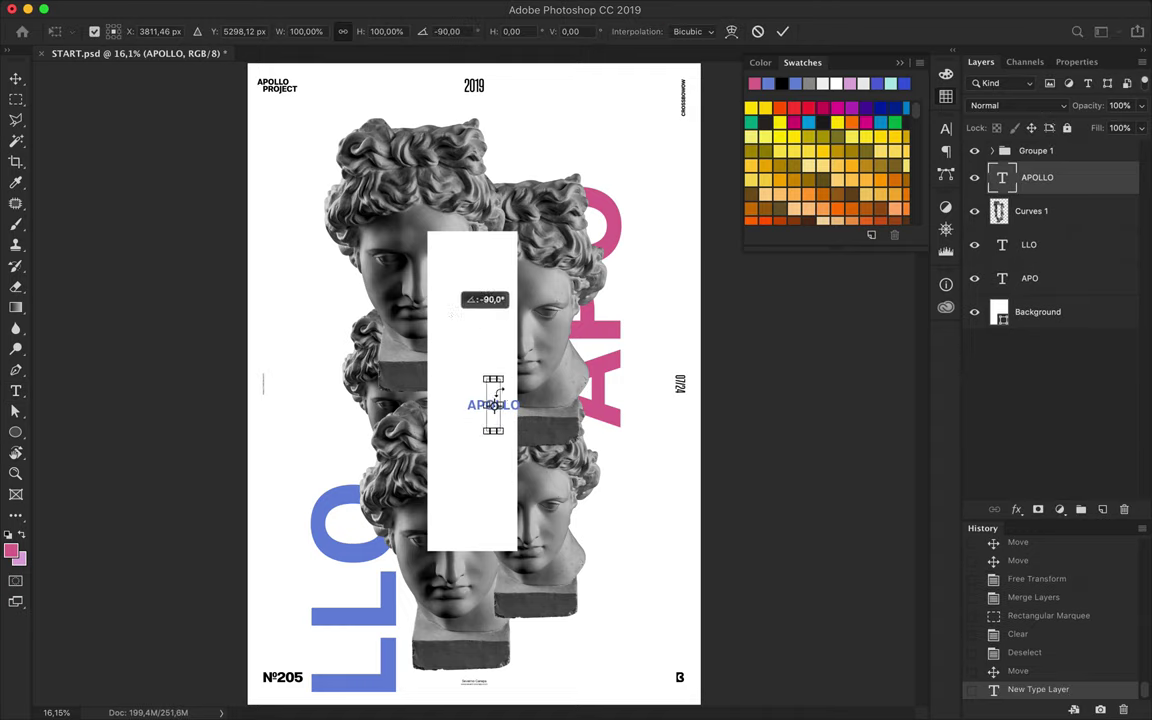
pyautogui.moveTo(495, 400); pyautogui.dragTo(476, 483)
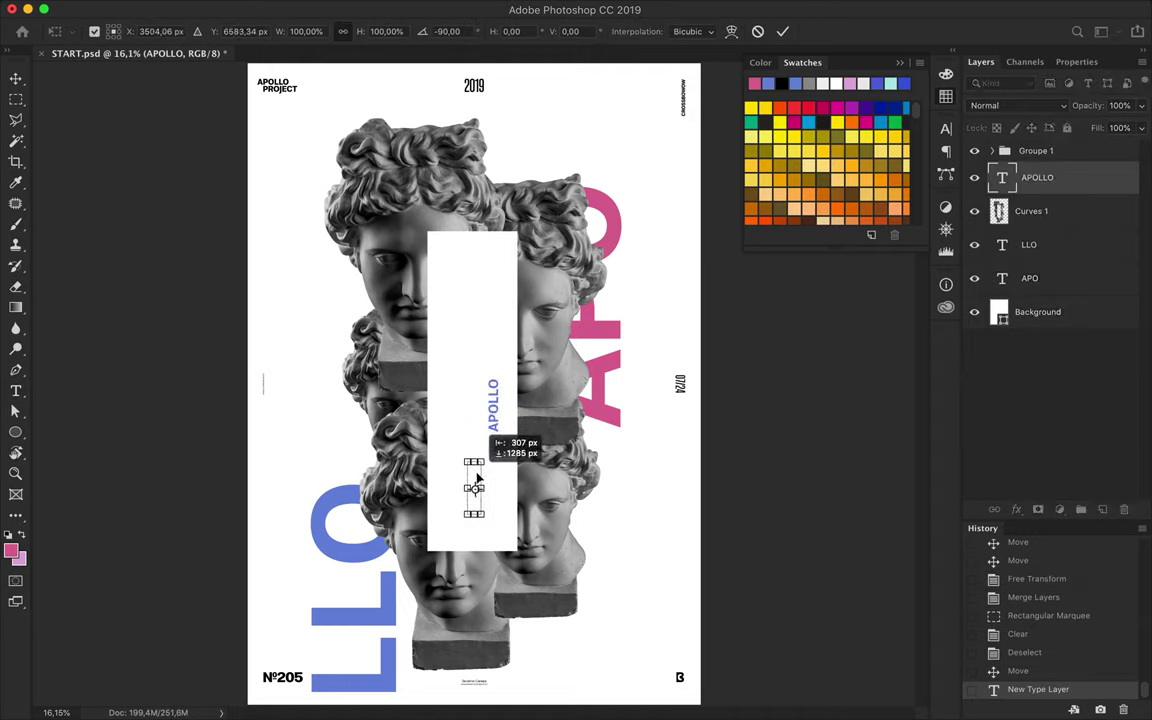
pyautogui.moveTo(477, 483); pyautogui.dragTo(477, 430)
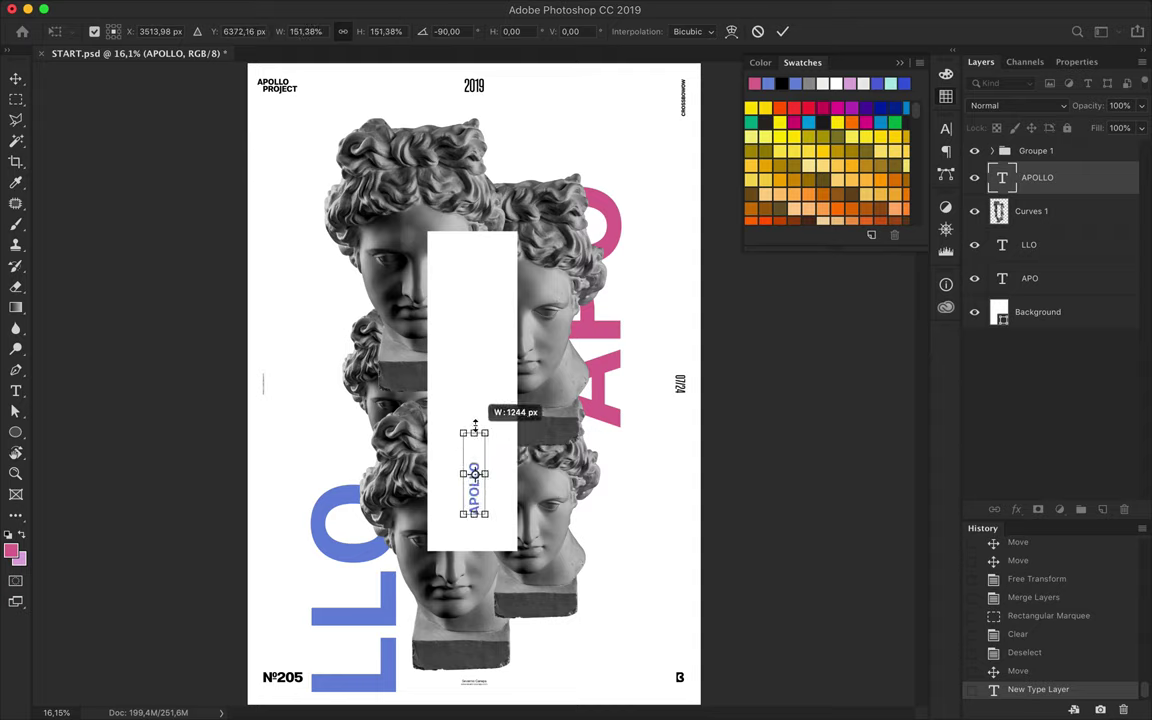
# Step: Widen APOLLO's tracking to 1400, recolour it dark grey, then step back in History
pyautogui.click(946, 132)
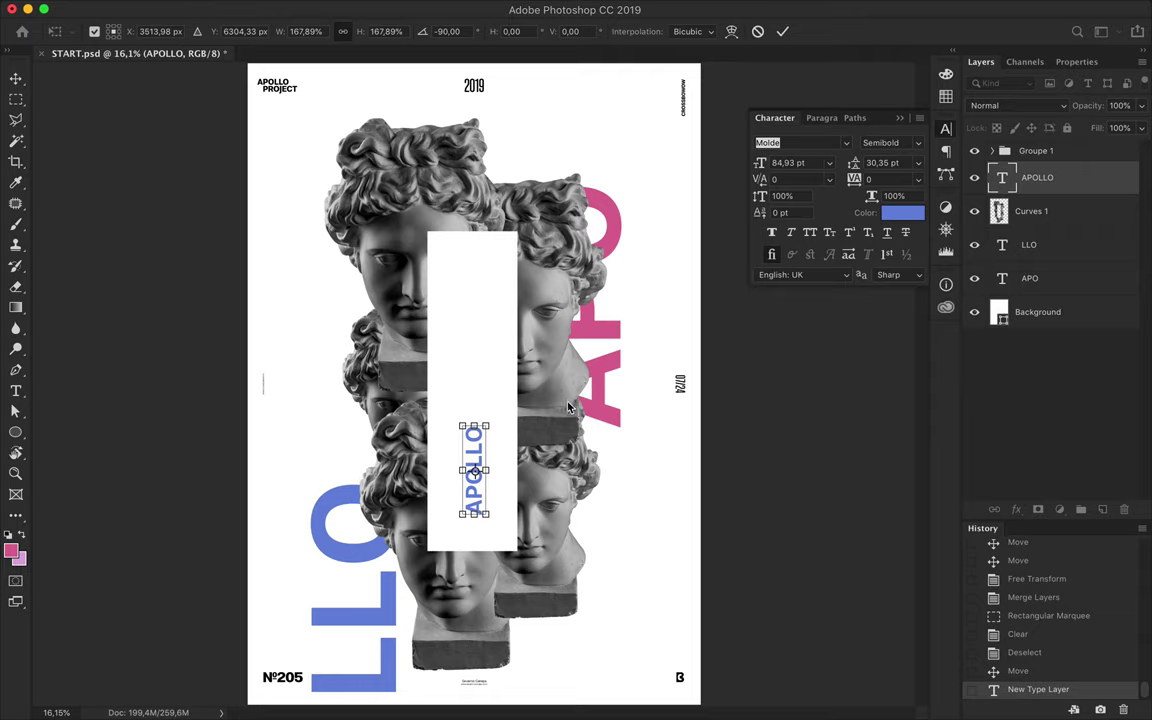
pyautogui.click(879, 179)
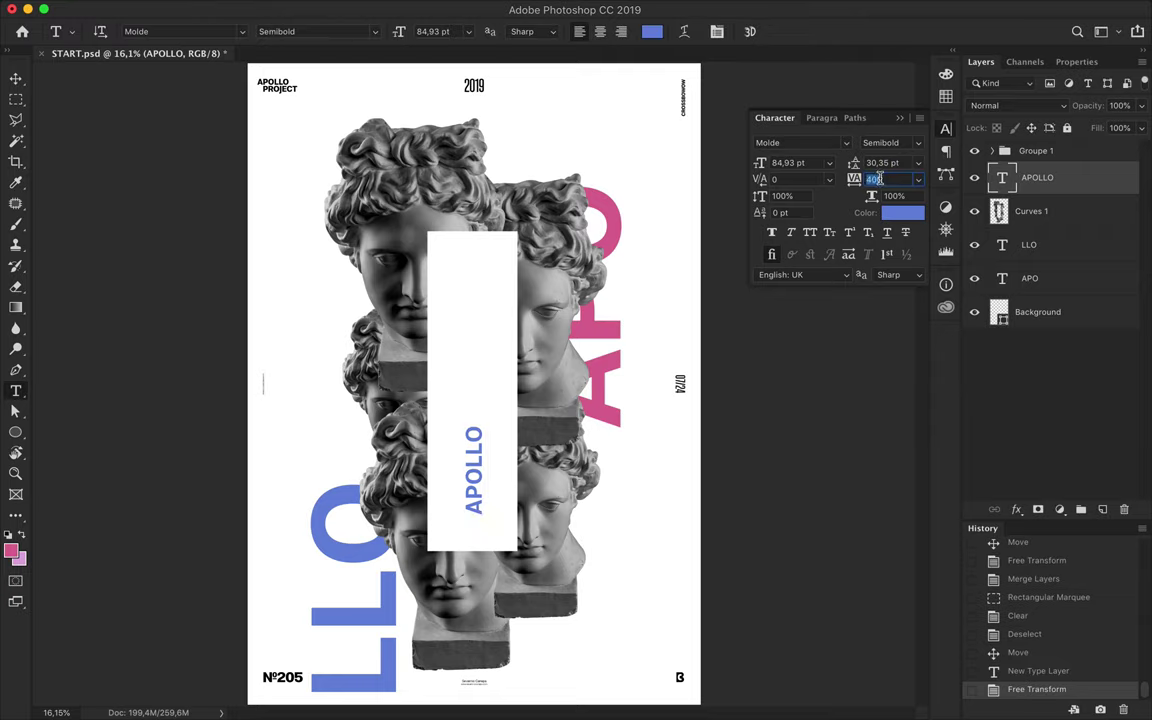
pyautogui.hotkey('shift', 'Up')
pyautogui.hotkey('shift', 'Up')
pyautogui.hotkey('shift', 'Up')
pyautogui.hotkey('shift', 'Up')
pyautogui.hotkey('shift', 'Up')
pyautogui.hotkey('shift', 'Up')
pyautogui.hotkey('shift', 'Up')
pyautogui.hotkey('shift', 'Up')
pyautogui.hotkey('shift', 'Up')
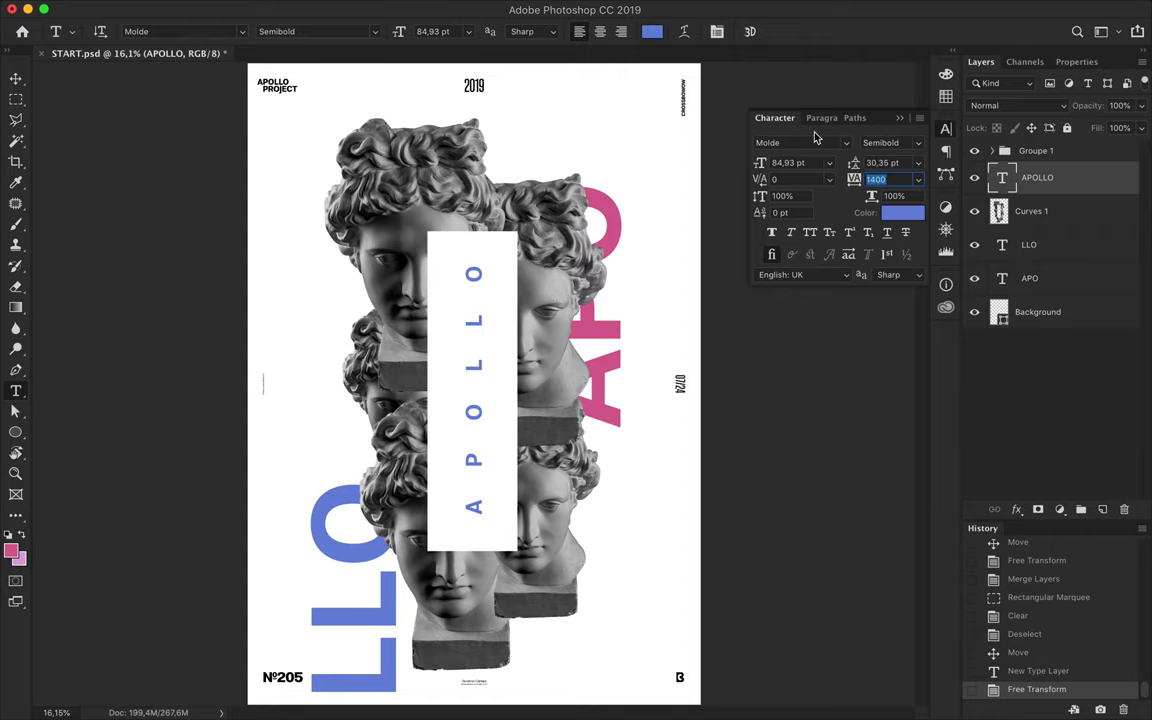
pyautogui.click(897, 220)
pyautogui.click(376, 212)
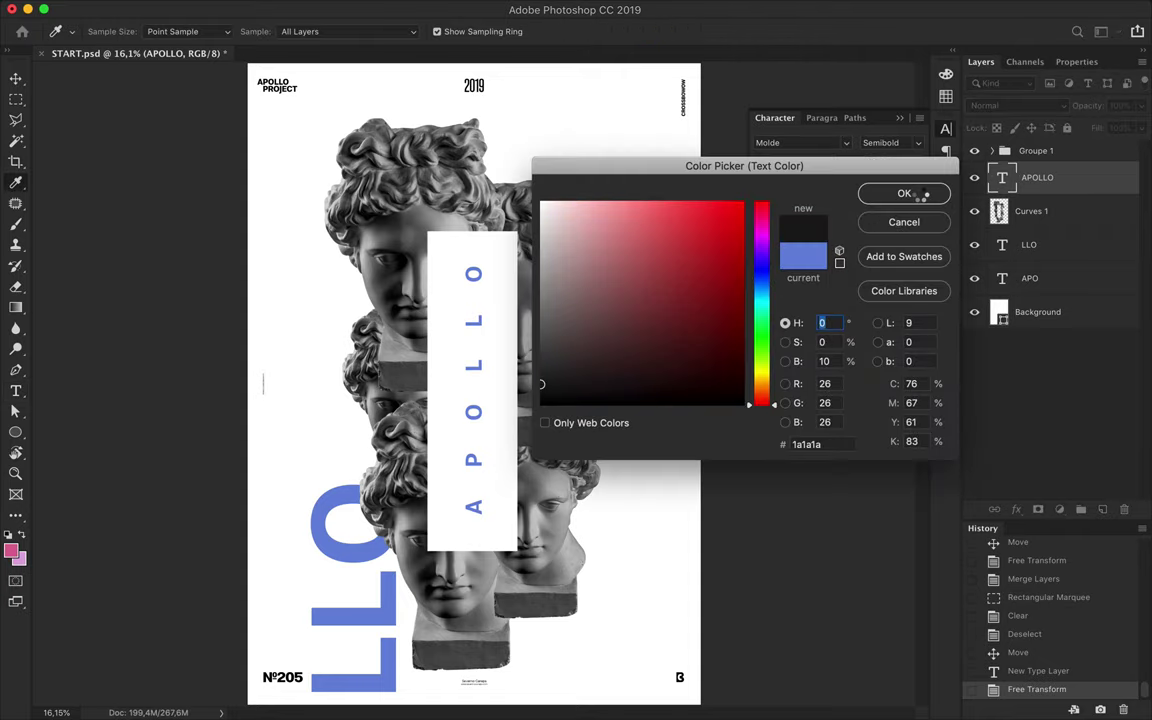
pyautogui.click(905, 194)
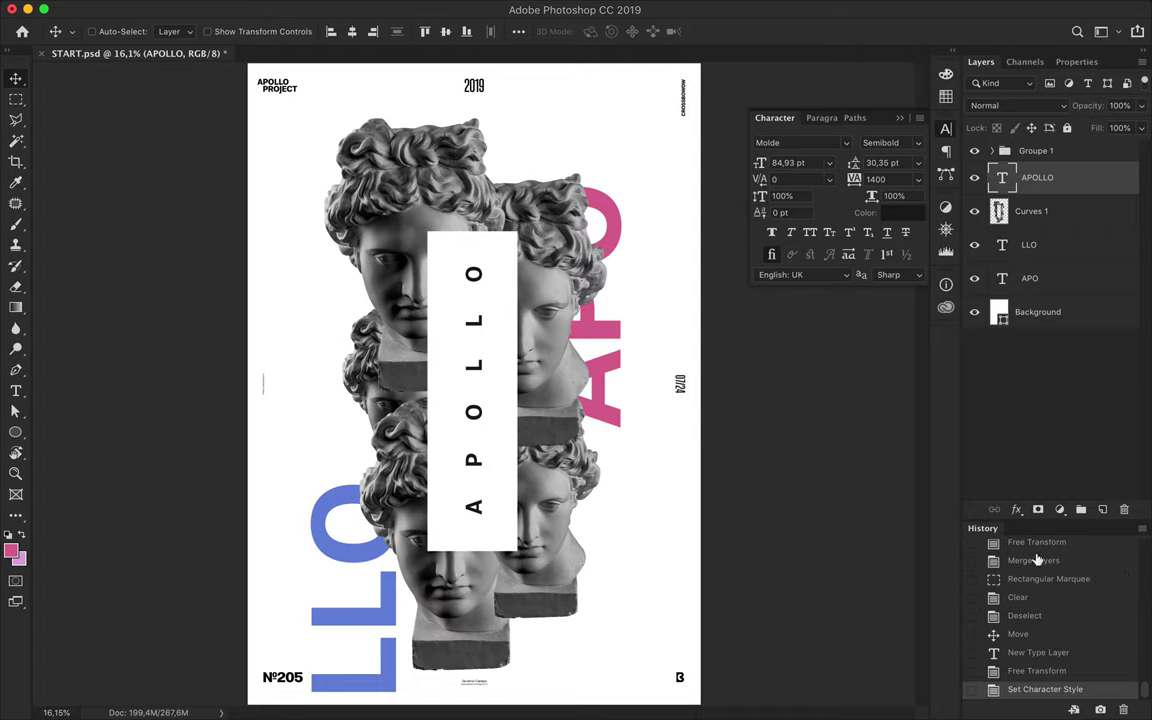
pyautogui.click(1022, 608)
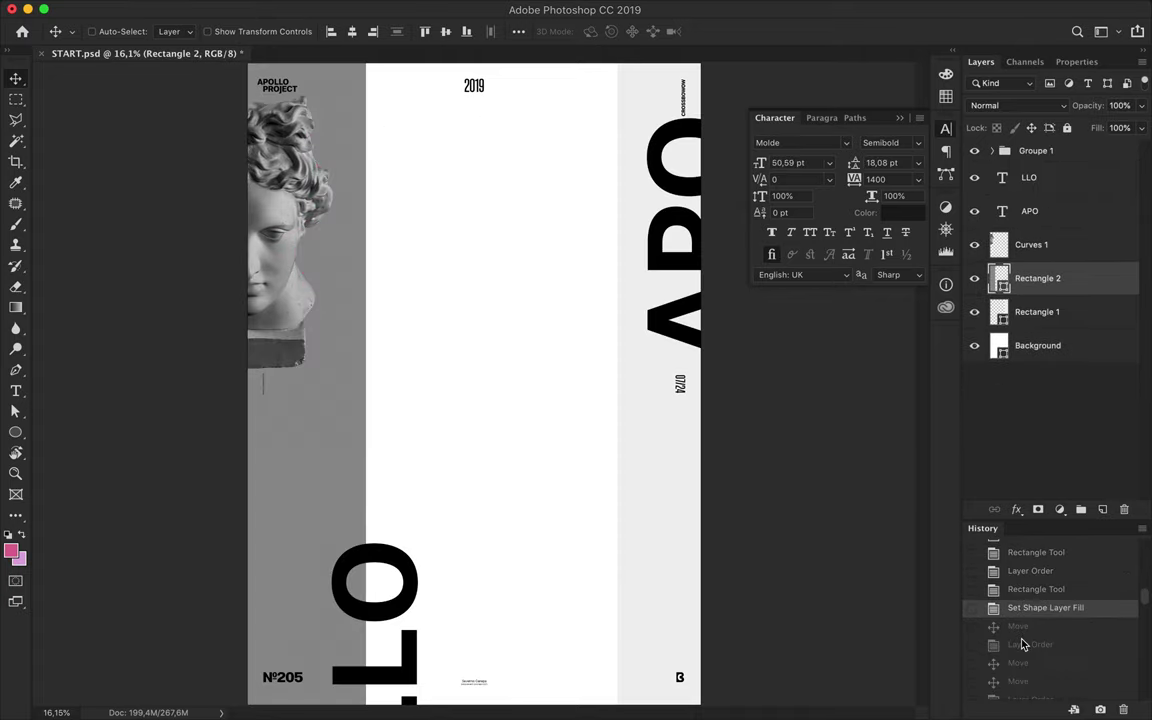
# Step: Delete the grey rectangles, centre the bust, and add a smaller copy lower down
pyautogui.press('Delete')
pyautogui.press('Delete')
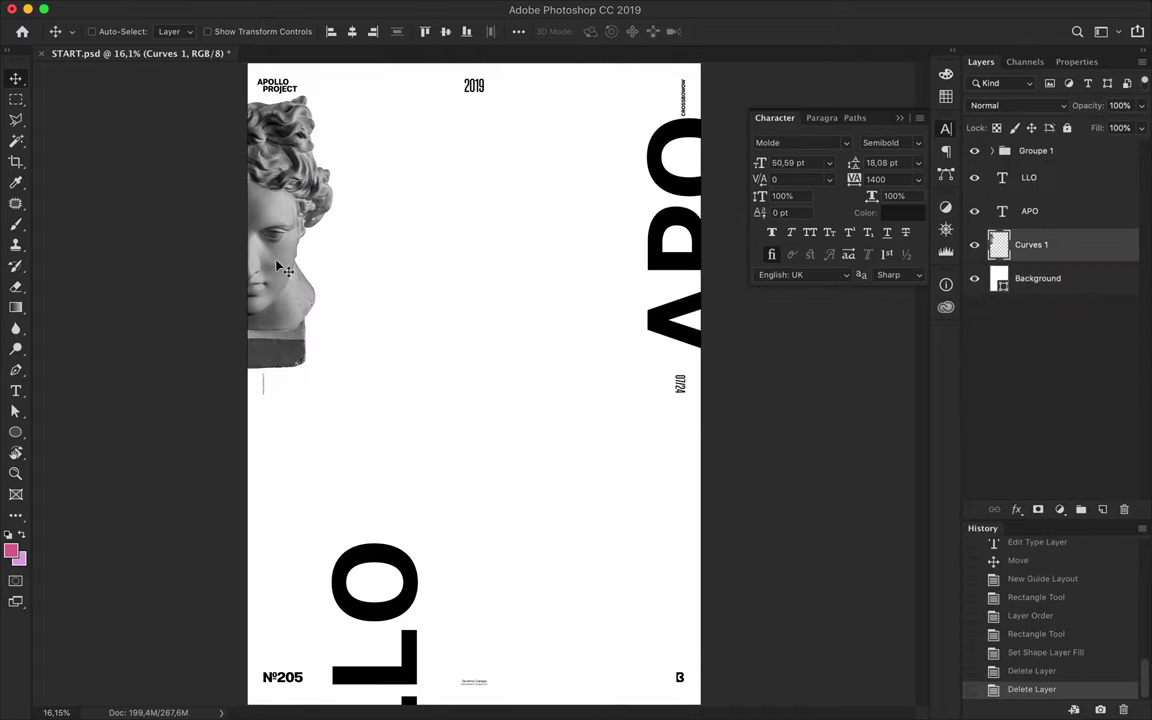
pyautogui.moveTo(248, 233); pyautogui.dragTo(396, 288)
pyautogui.moveTo(439, 325)
pyautogui.mouseDown()
pyautogui.moveTo(524, 400)
pyautogui.moveTo(434, 525)
pyautogui.mouseUp()
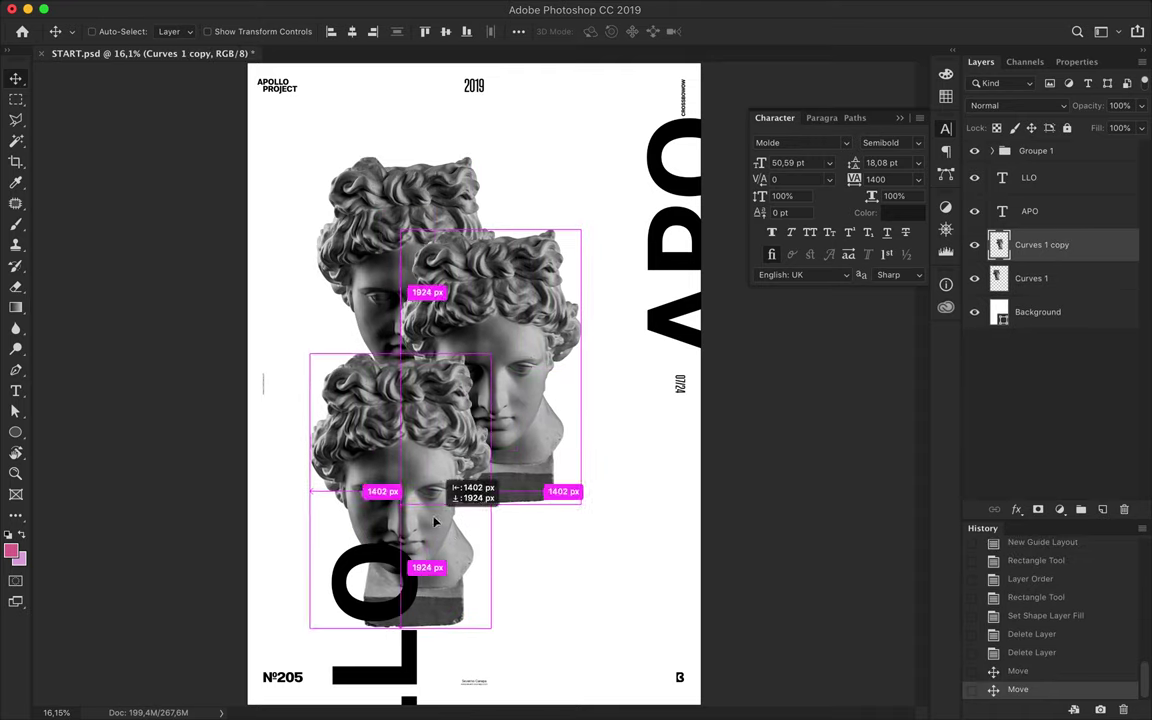
pyautogui.hotkey('ctrl', 't')
pyautogui.moveTo(488, 630); pyautogui.dragTo(451, 508)
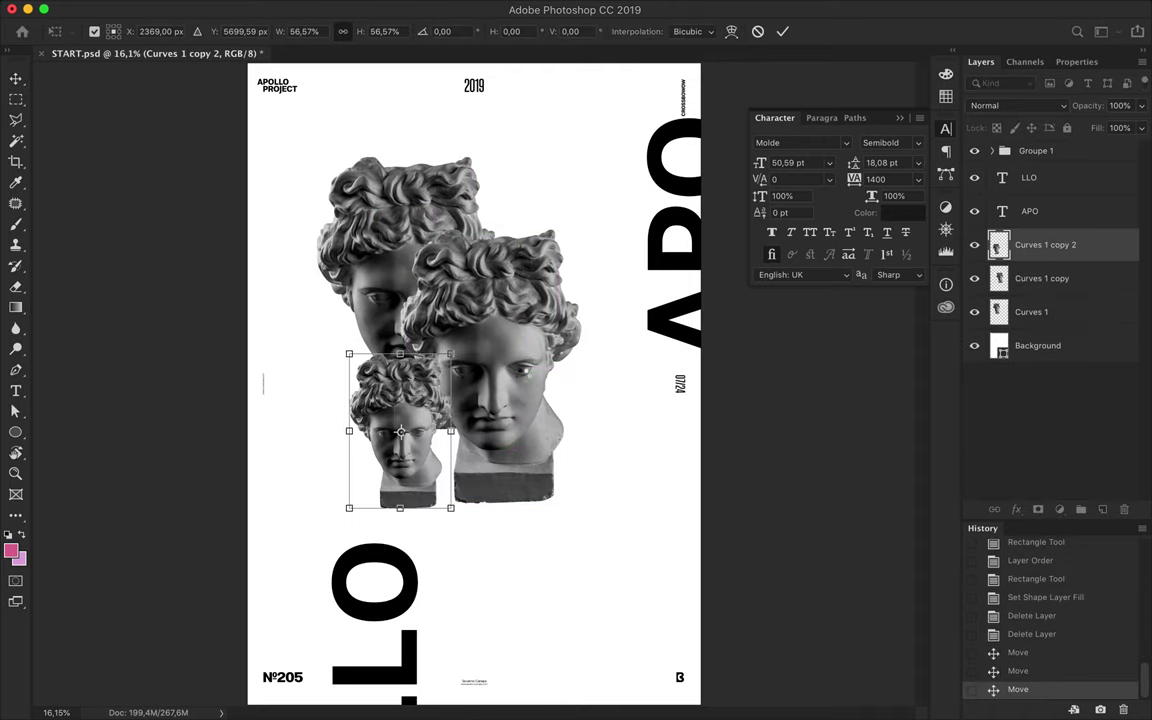
pyautogui.press('Return')
pyautogui.moveTo(464, 304); pyautogui.dragTo(467, 436)
# Step: Add an 80% bust copy and another copy up-right, stacking it behind Curves 1
pyautogui.moveTo(499, 492); pyautogui.dragTo(533, 357)
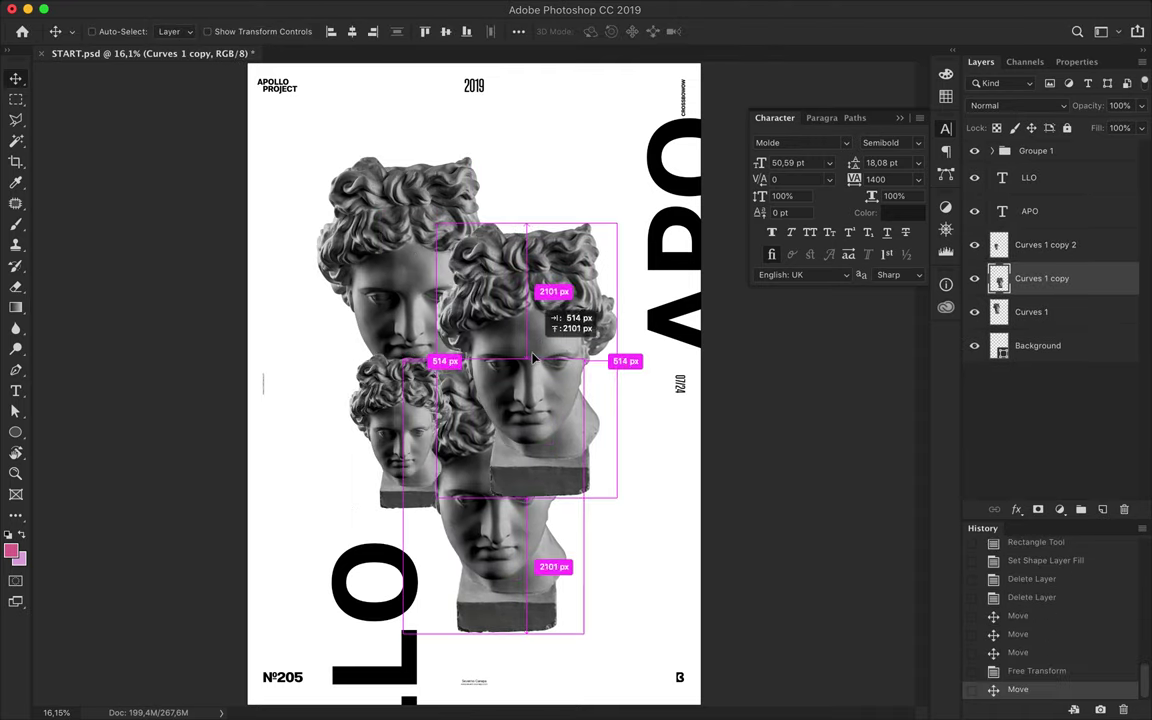
pyautogui.hotkey('ctrl', 't')
pyautogui.moveTo(617, 224); pyautogui.dragTo(580, 282)
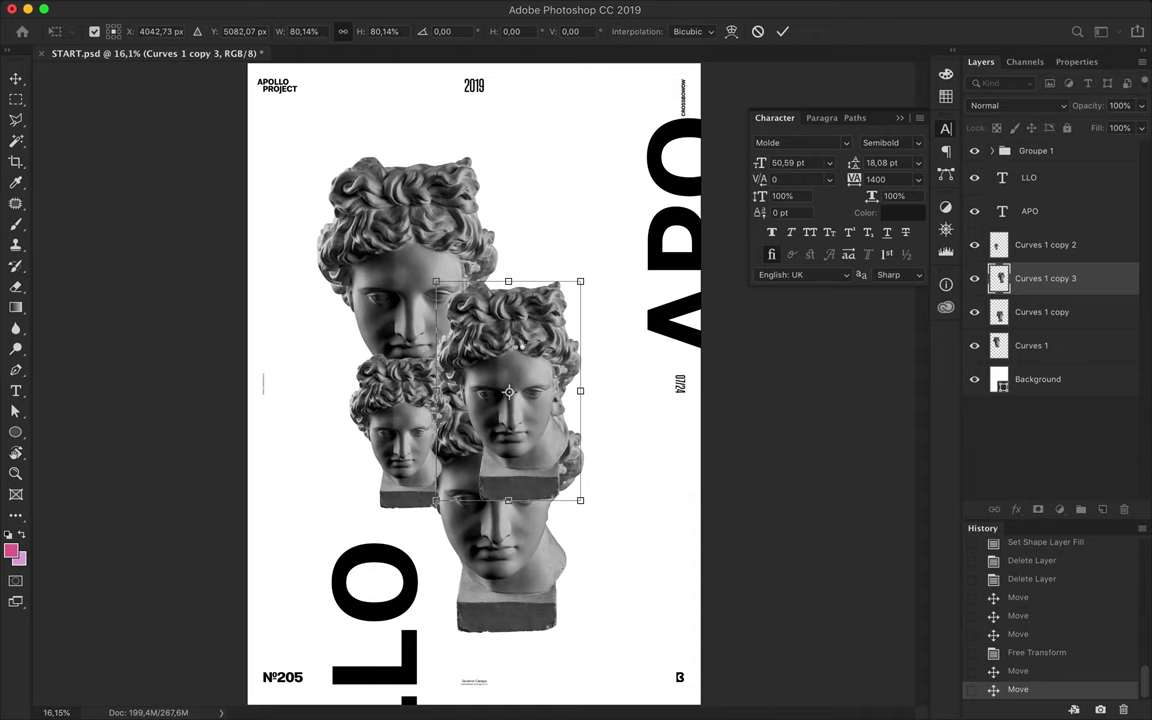
pyautogui.press('Return')
pyautogui.moveTo(503, 370); pyautogui.dragTo(560, 280)
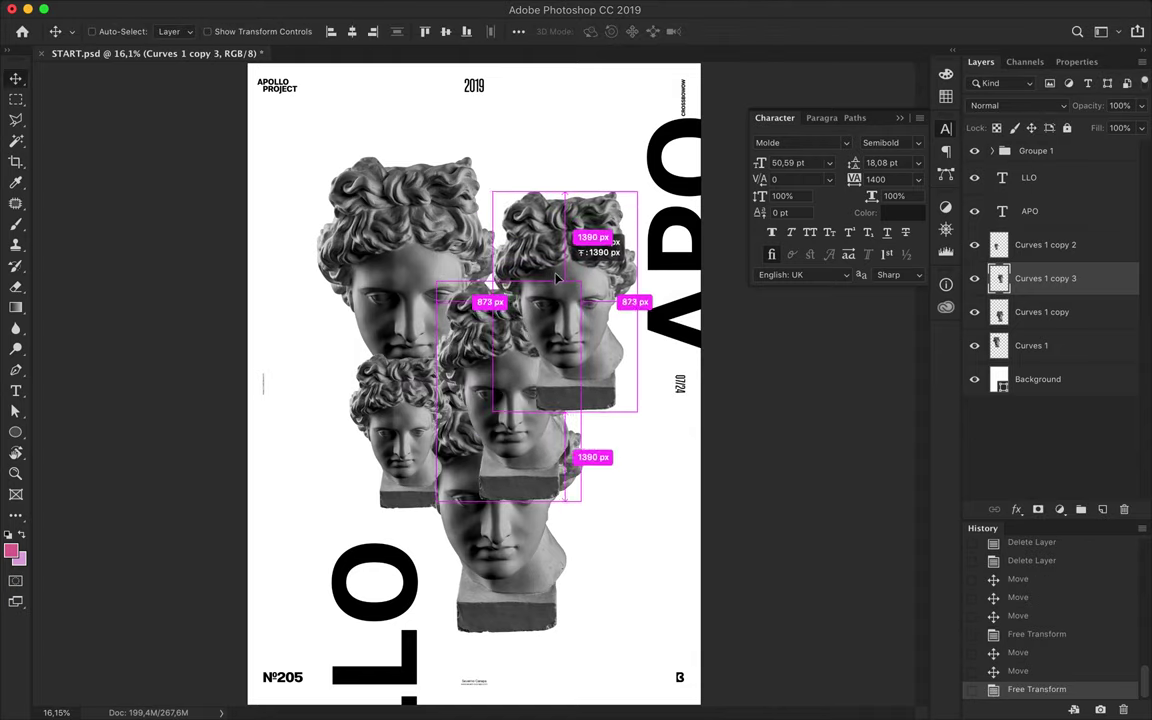
pyautogui.moveTo(1054, 295); pyautogui.dragTo(1045, 360)
pyautogui.moveTo(617, 334); pyautogui.dragTo(598, 303)
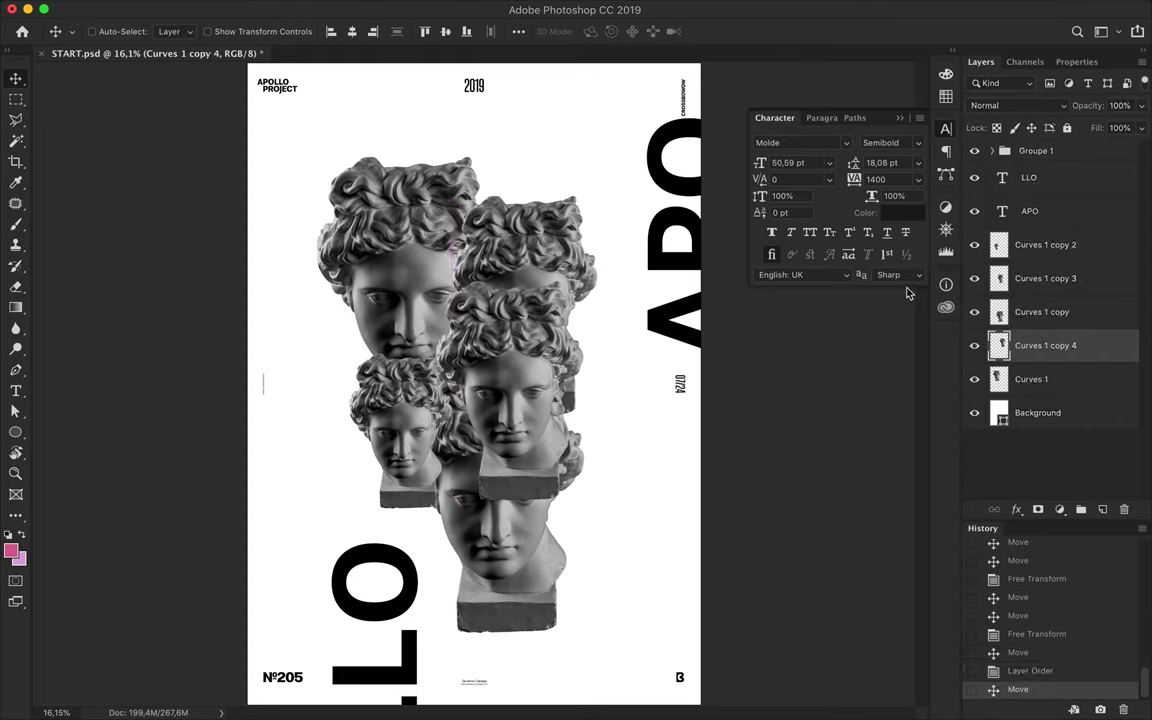
pyautogui.moveTo(1045, 345); pyautogui.dragTo(1000, 385)
# Step: Stretch the upper-right bust taller, then move LLO up-right and behind the busts
pyautogui.moveTo(527, 247); pyautogui.dragTo(547, 243)
pyautogui.hotkey('ctrl', 't')
pyautogui.moveTo(545, 193); pyautogui.dragTo(535, 179)
pyautogui.press('Return')
pyautogui.moveTo(418, 594); pyautogui.dragTo(627, 387)
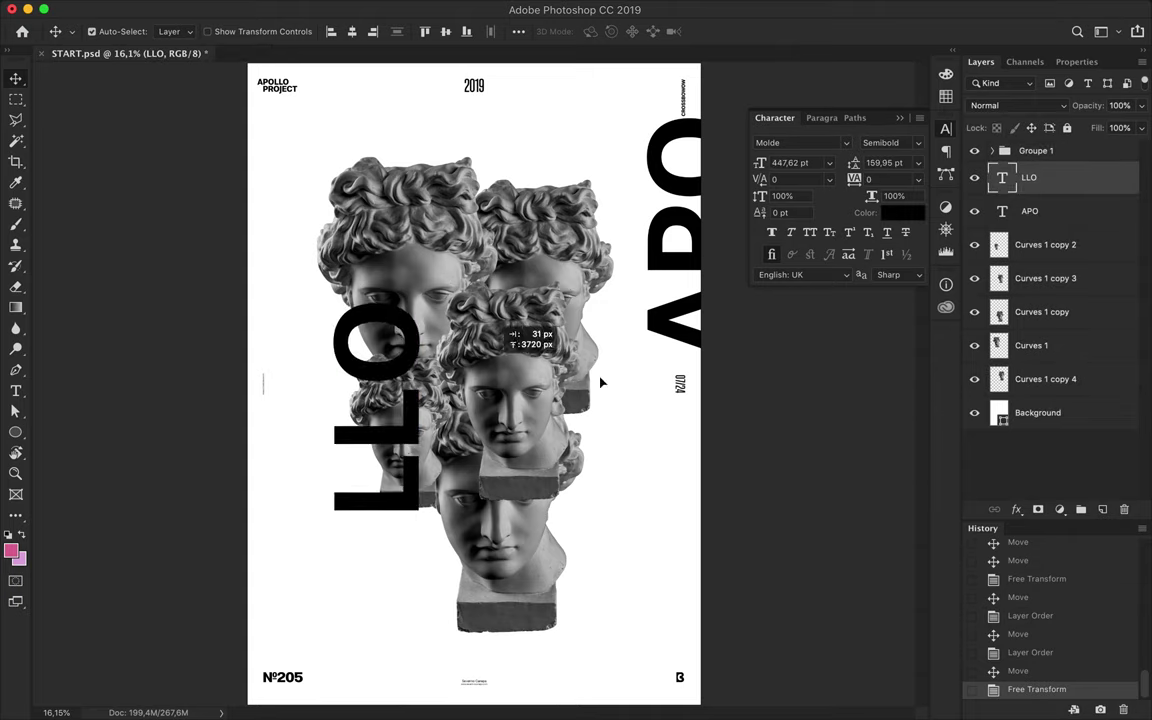
pyautogui.moveTo(1030, 178); pyautogui.dragTo(1055, 354)
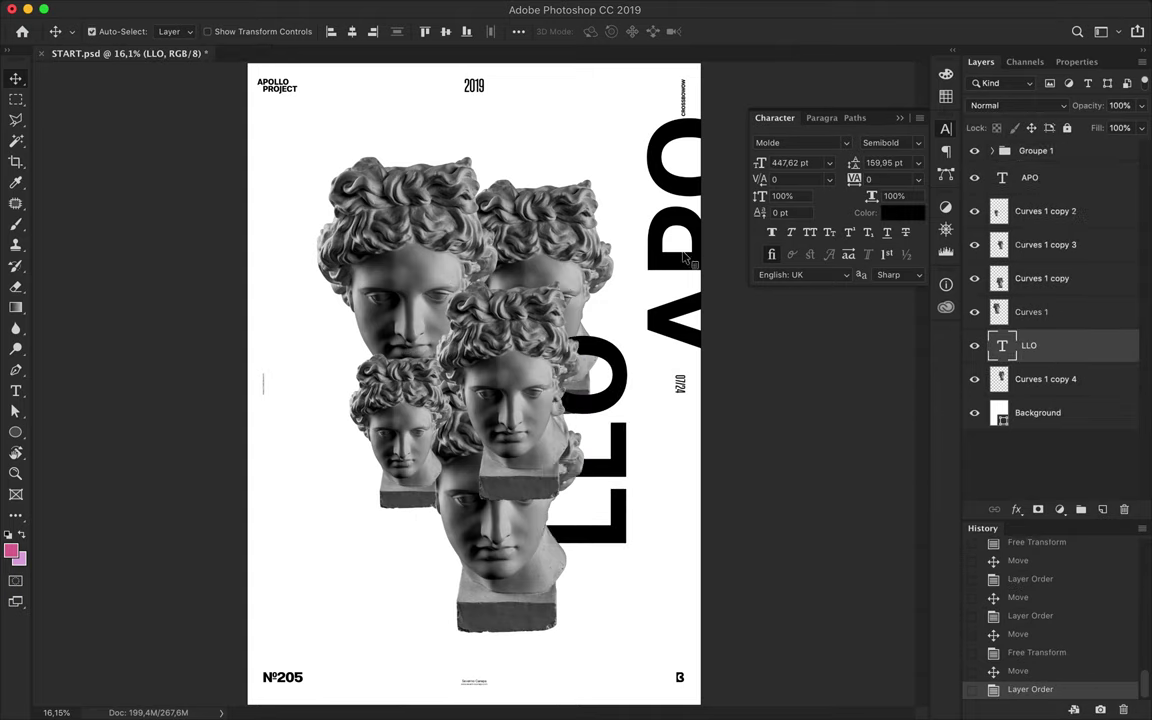
# Step: Move APO left onto the poster and tuck it behind a bust
pyautogui.click(1030, 177)
pyautogui.moveTo(712, 214); pyautogui.dragTo(374, 361)
pyautogui.moveTo(1030, 177); pyautogui.dragTo(1030, 226)
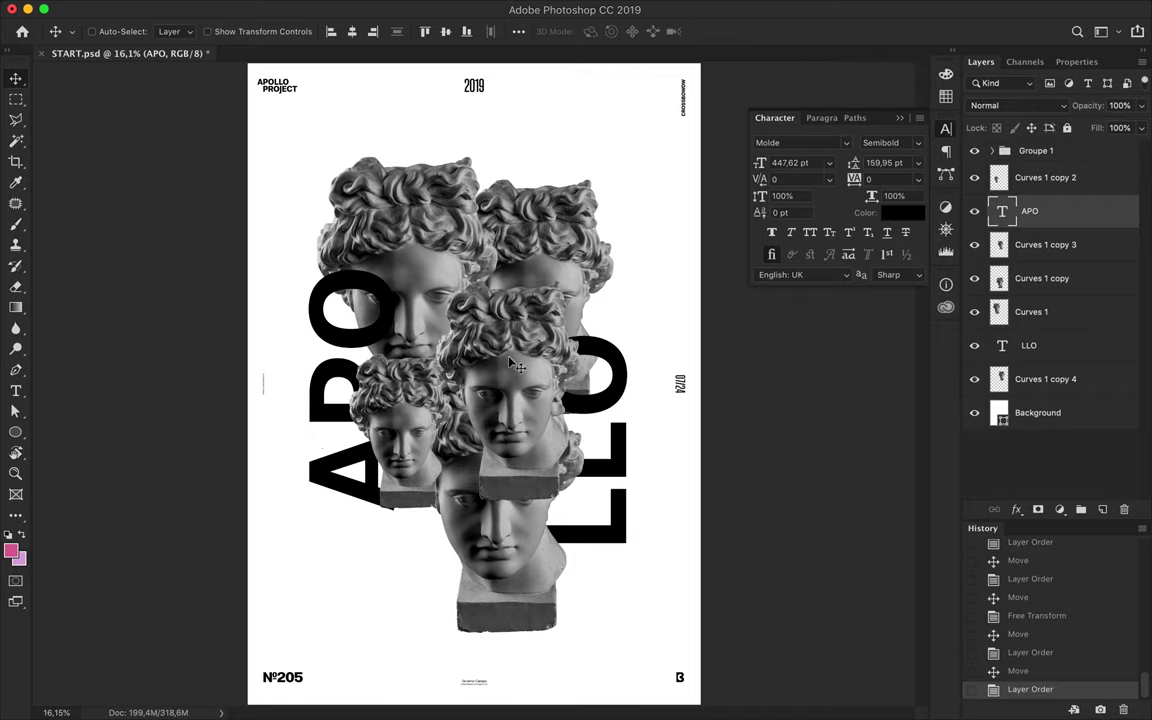
# Step: Add APOLLO text with 1200 tracking, rotate it -90°, and move it up among the busts
pyautogui.press('t')
pyautogui.click(365, 601)
pyautogui.write('APOLLO')
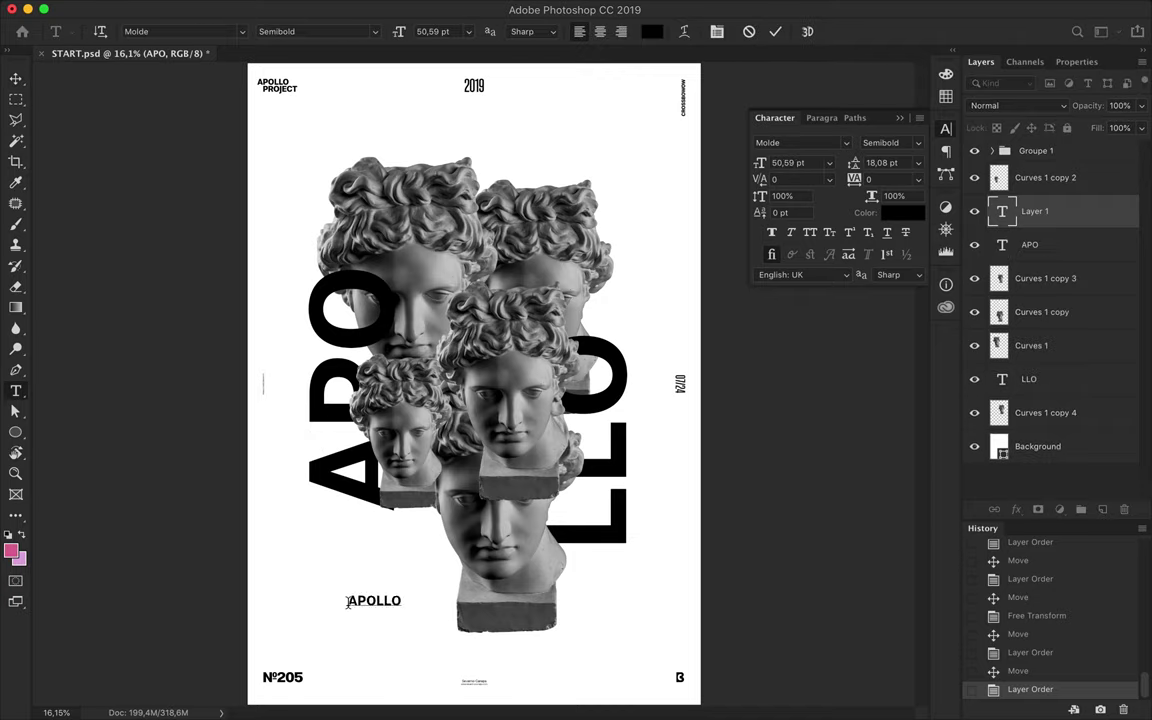
pyautogui.click(869, 180)
pyautogui.write('1200')
pyautogui.press('Return')
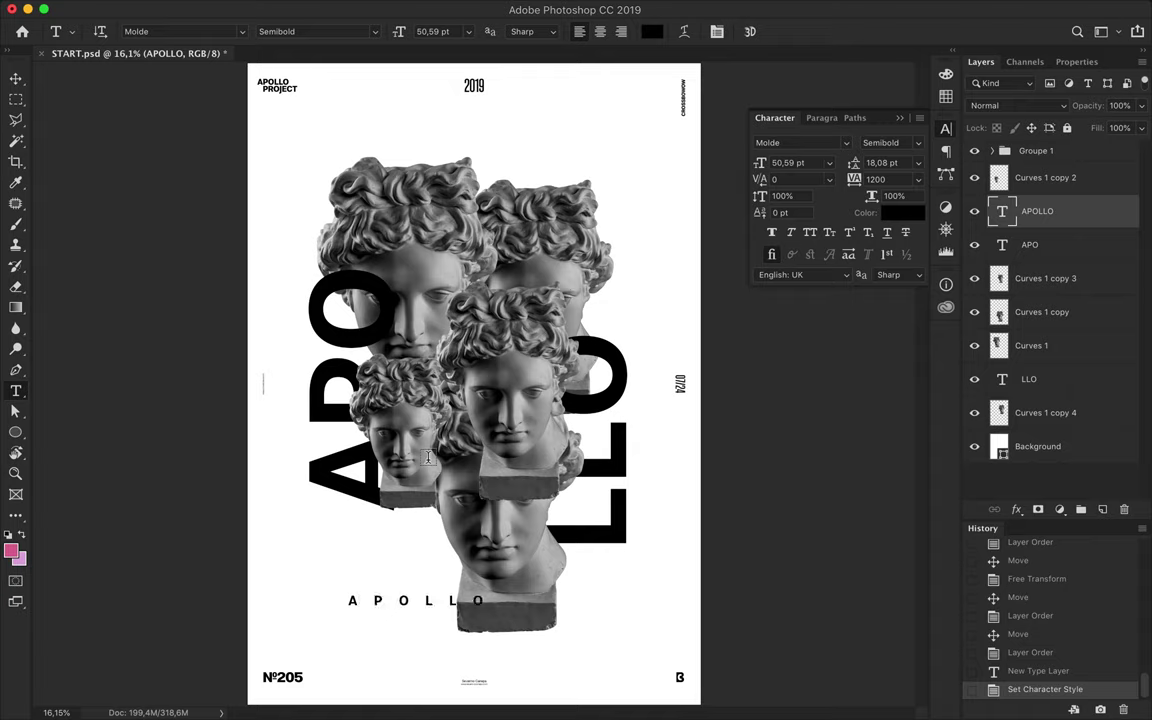
pyautogui.hotkey('ctrl', 't')
pyautogui.moveTo(515, 575); pyautogui.dragTo(393, 500)
pyautogui.moveTo(423, 577); pyautogui.dragTo(424, 569)
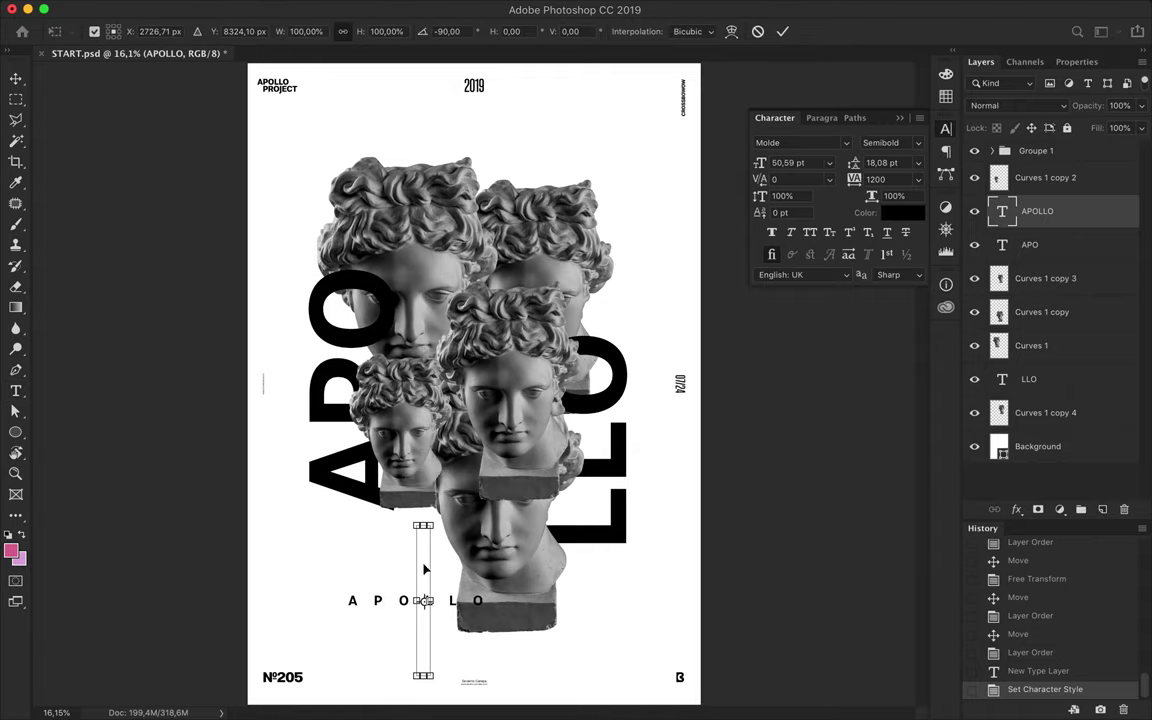
pyautogui.press('Return')
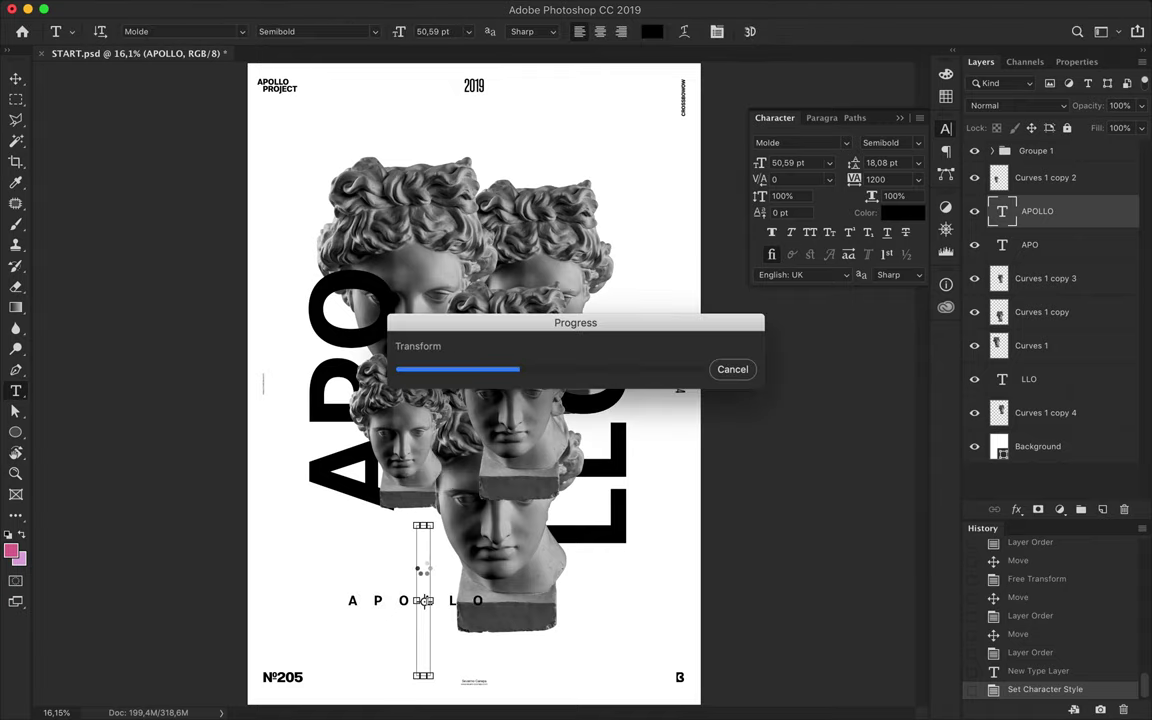
pyautogui.moveTo(450, 571); pyautogui.dragTo(474, 348)
# Step: Set white as the shape fill colour
pyautogui.press('u')
pyautogui.click(177, 31)
pyautogui.click(153, 116)
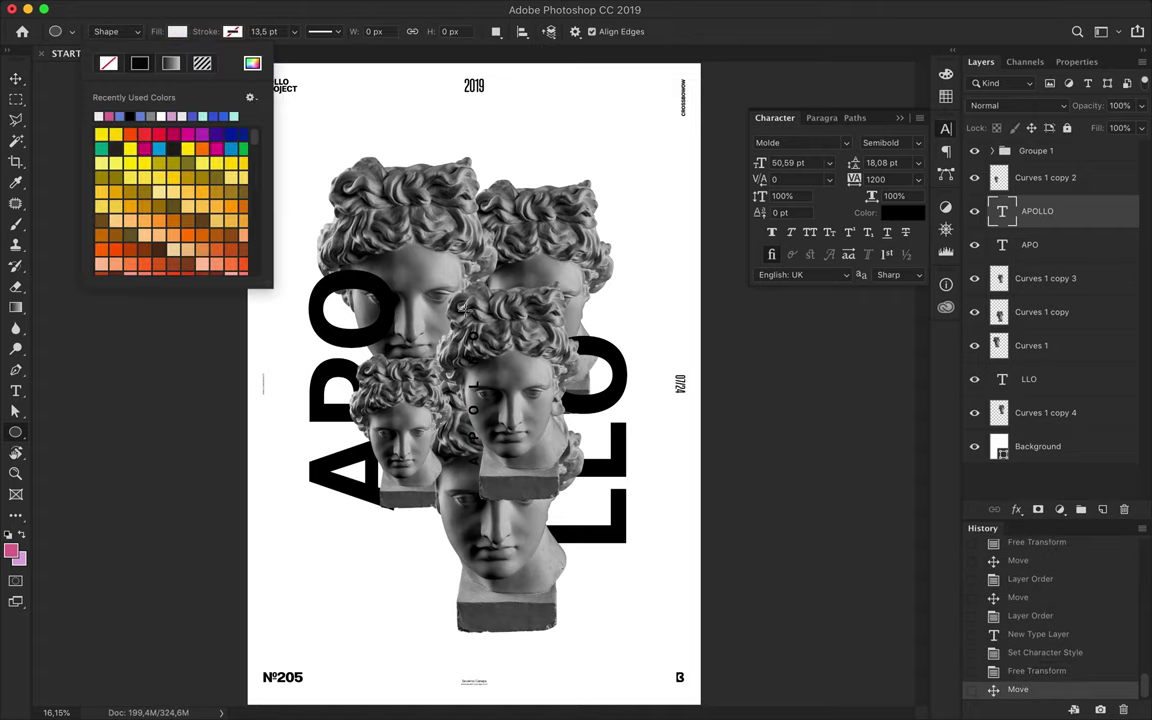
# Step: Draw a tall white bar beneath the APOLLO layer and extend its top upward
pyautogui.moveTo(415, 280); pyautogui.dragTo(470, 430)
pyautogui.hotkey('ctrl', 'z')
pyautogui.moveTo(455, 316); pyautogui.dragTo(490, 464)
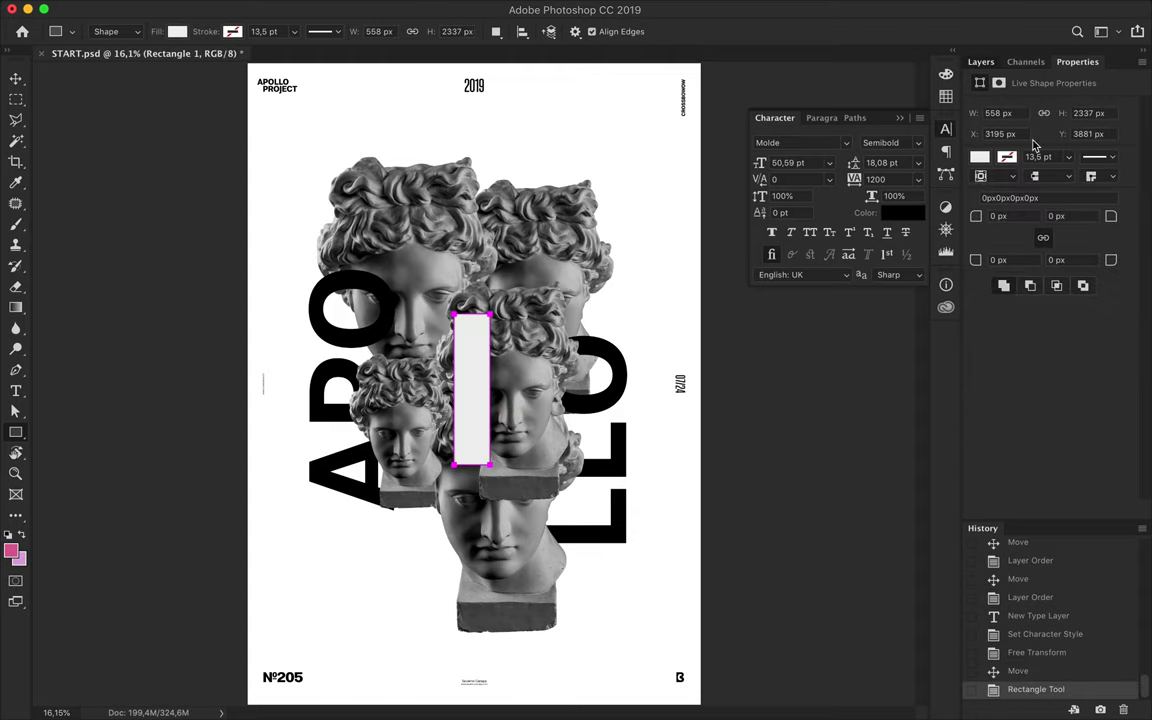
pyautogui.click(981, 61)
pyautogui.moveTo(1037, 211)
pyautogui.mouseDown()
pyautogui.moveTo(1030, 262)
pyautogui.moveTo(1000, 165)
pyautogui.mouseUp()
pyautogui.press('a')
pyautogui.moveTo(490, 464)
pyautogui.mouseDown()
pyautogui.moveTo(490, 493)
pyautogui.moveTo(455, 493)
pyautogui.mouseUp()
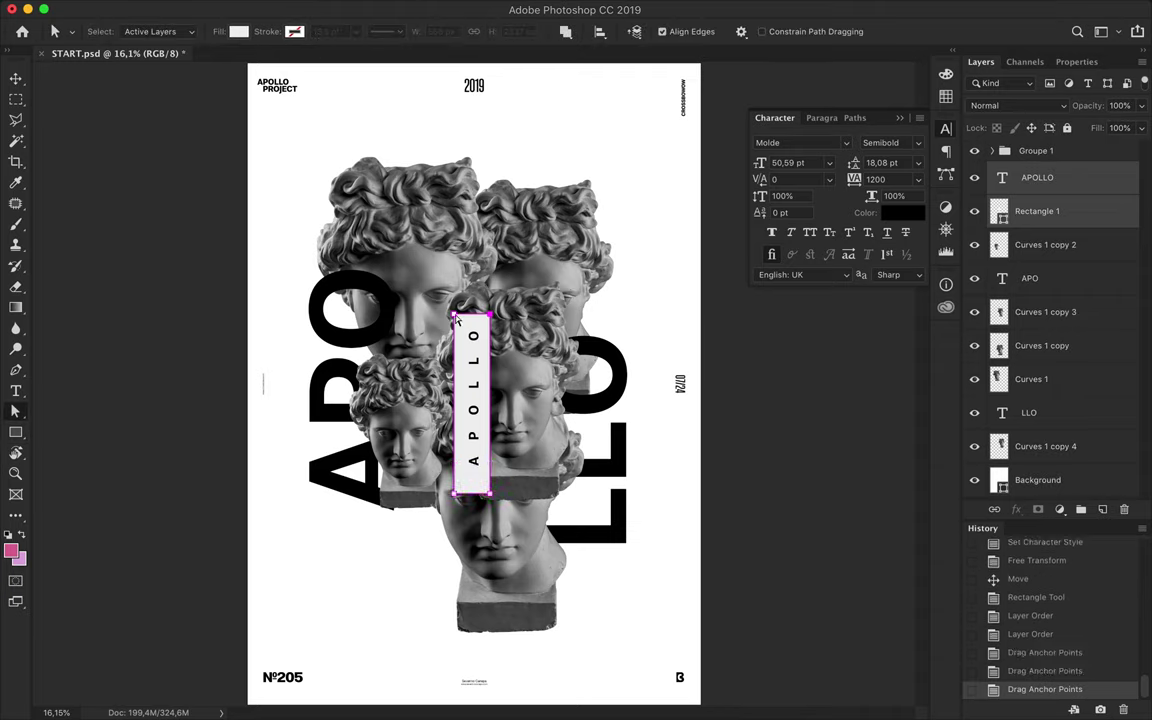
pyautogui.moveTo(472, 316); pyautogui.dragTo(472, 264)
# Step: Raise APOLLO's tracking to 1800 and align it with the bar on horizontal and vertical centres
pyautogui.press('v')
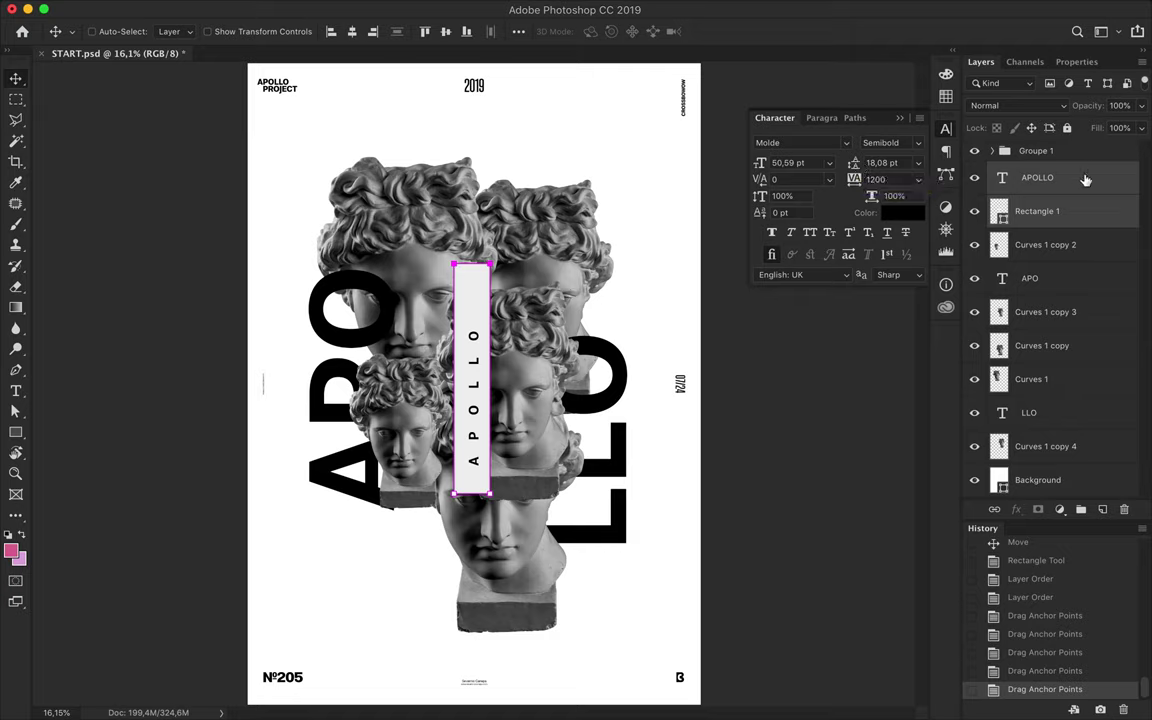
pyautogui.hotkey('alt', ']')
pyautogui.hotkey('shift', 'Up')
pyautogui.hotkey('shift', 'Up')
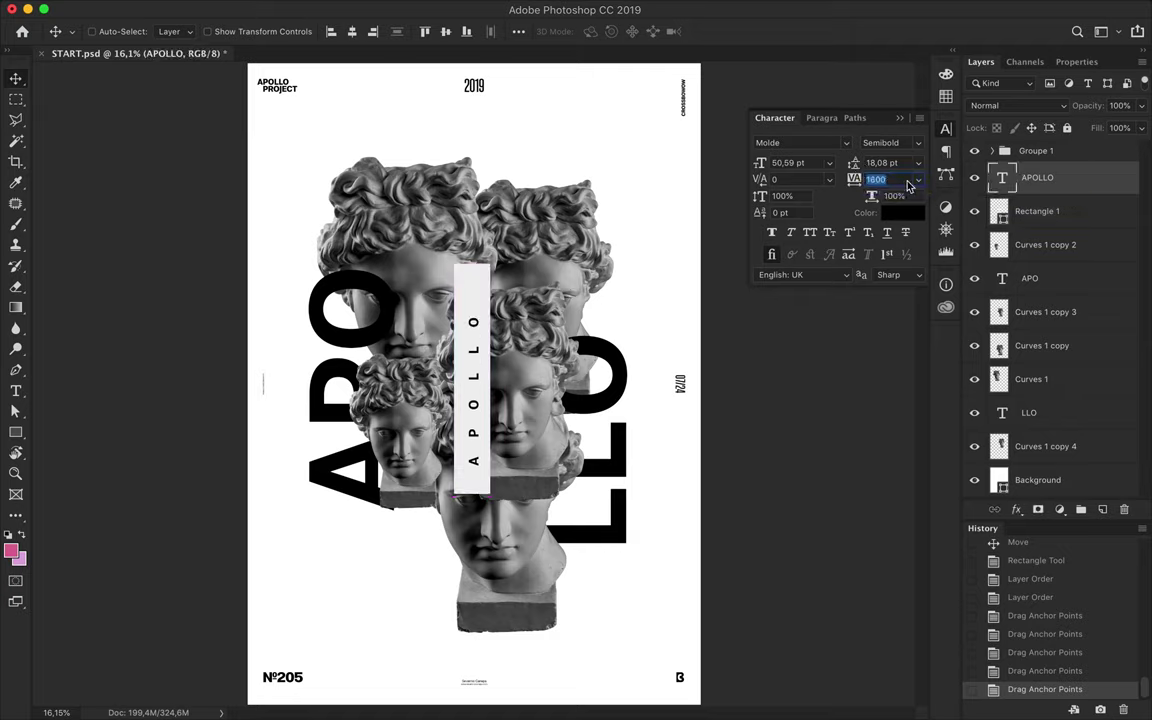
pyautogui.keyDown('shift'); pyautogui.click(1082, 211); pyautogui.keyUp('shift')
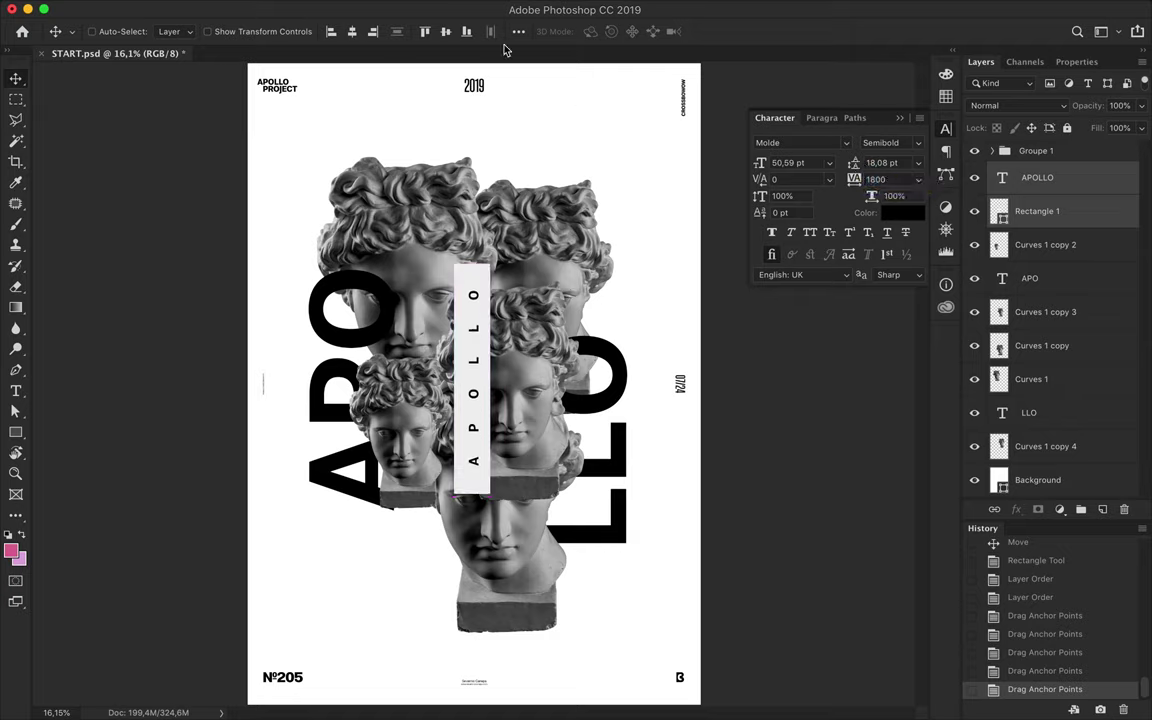
pyautogui.click(518, 31)
pyautogui.click(469, 75)
pyautogui.click(567, 75)
pyautogui.click(756, 408)
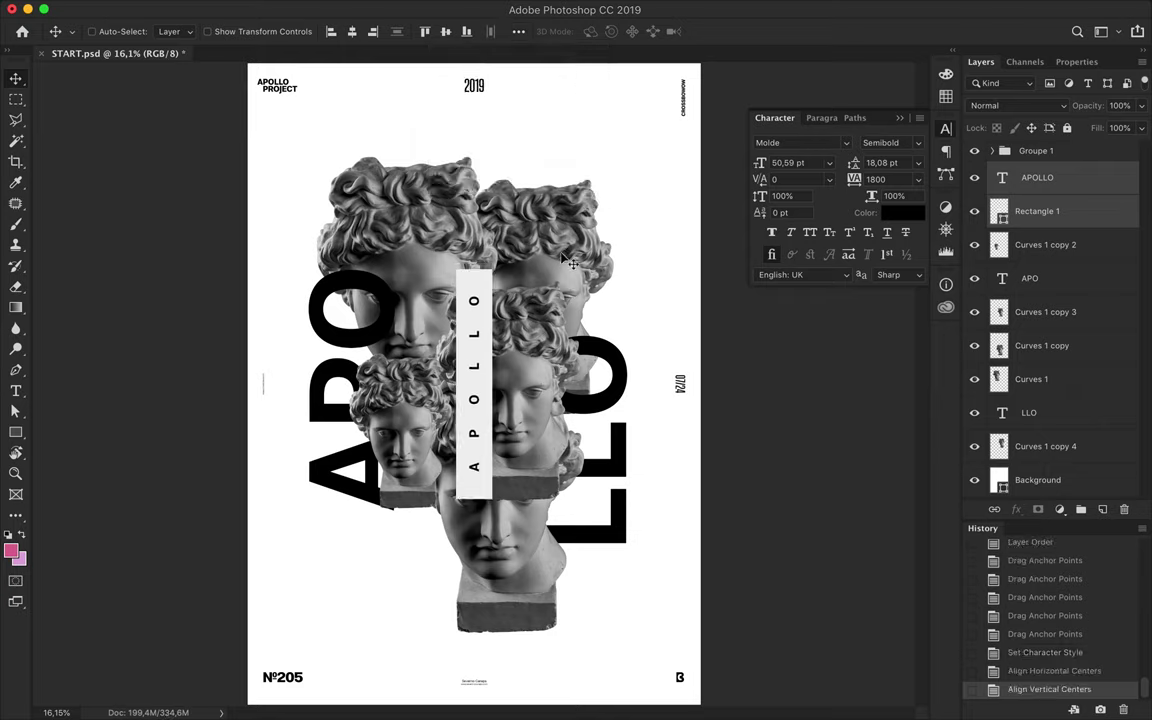
# Step: Nudge the busts into place and add bust copies beside the APO and LLO titles
pyautogui.moveTo(562, 272); pyautogui.dragTo(564, 256)
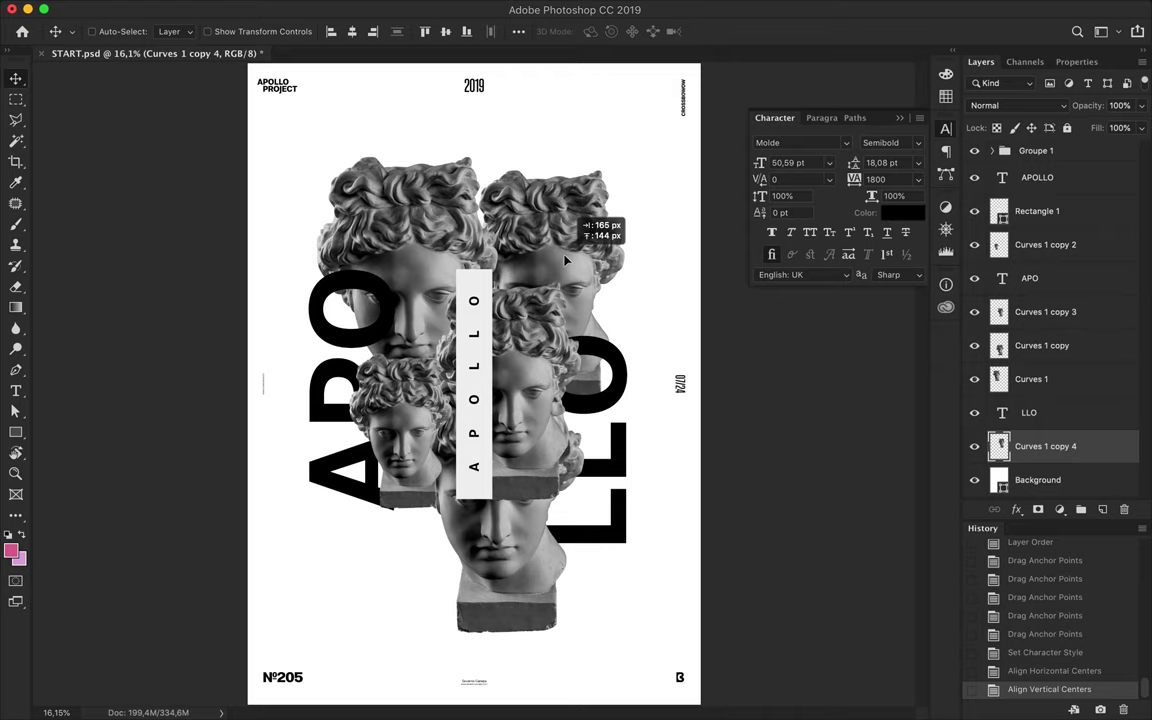
pyautogui.moveTo(427, 468); pyautogui.dragTo(427, 492)
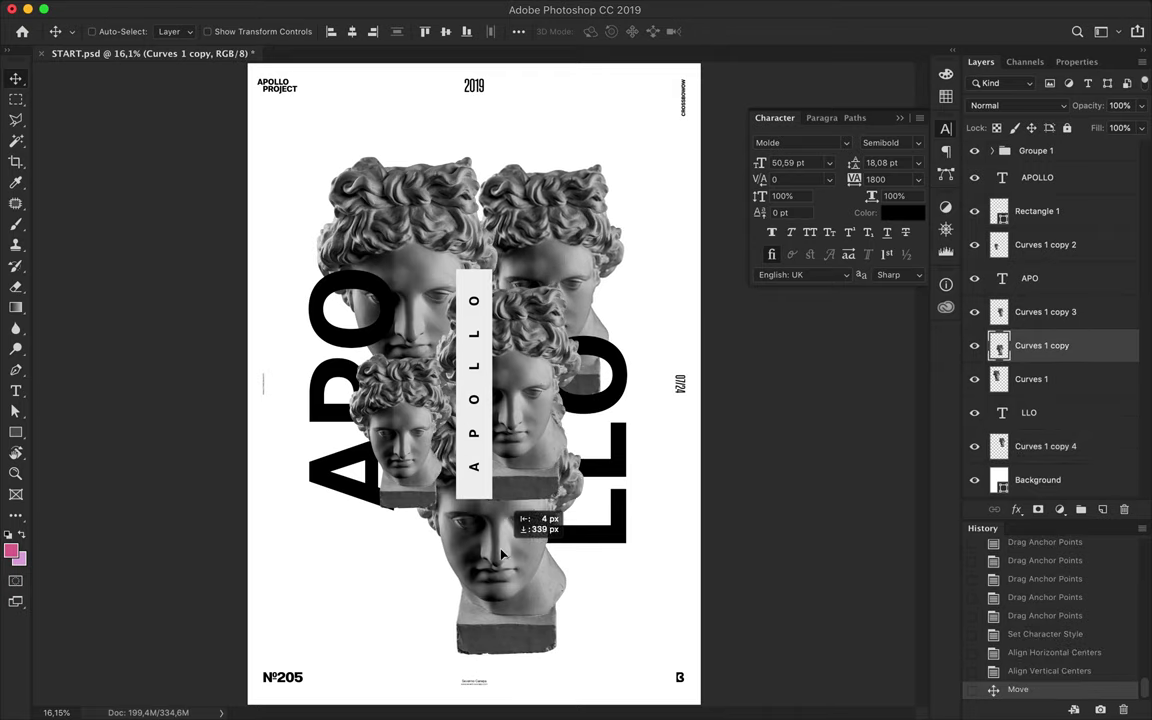
pyautogui.moveTo(385, 438); pyautogui.dragTo(595, 440)
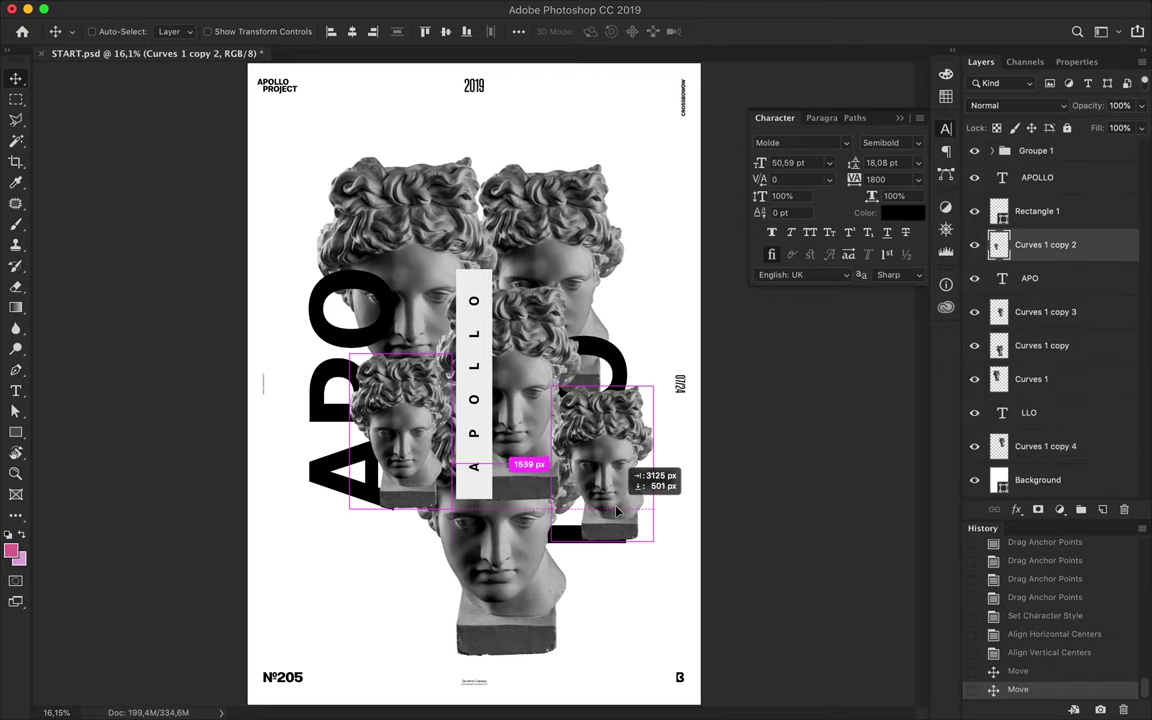
pyautogui.moveTo(1045, 345); pyautogui.dragTo(1030, 418)
pyautogui.moveTo(621, 418); pyautogui.dragTo(631, 422)
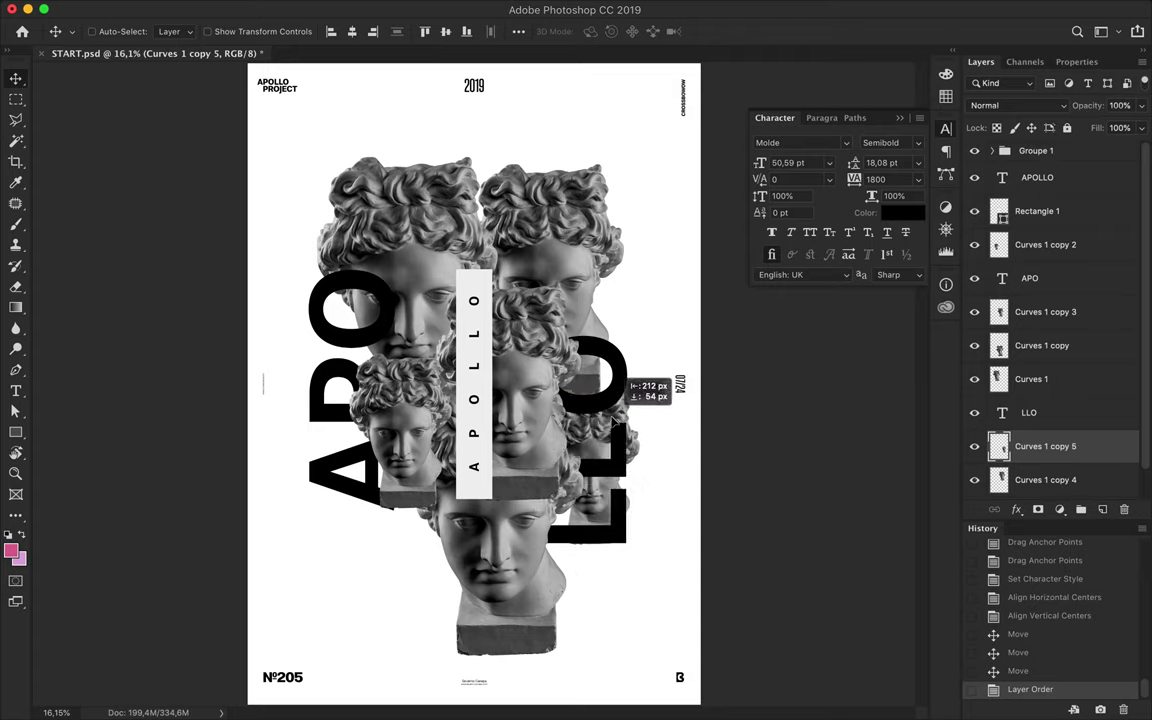
pyautogui.moveTo(372, 377); pyautogui.dragTo(360, 358)
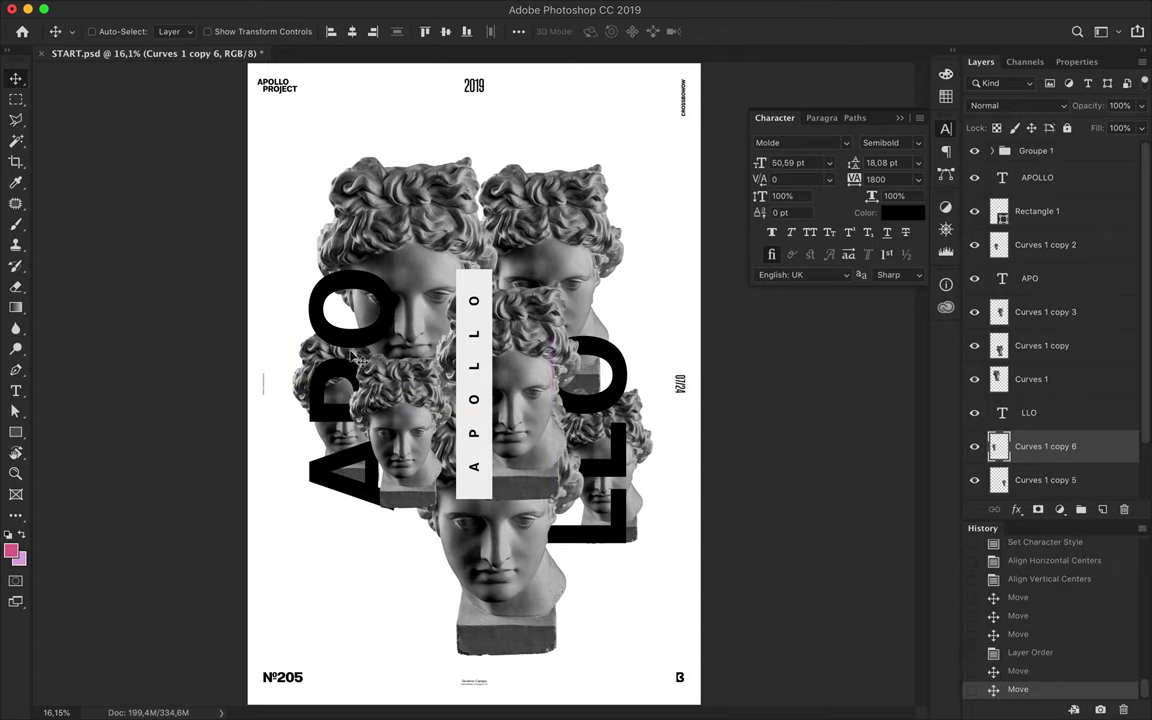
pyautogui.click(338, 452)
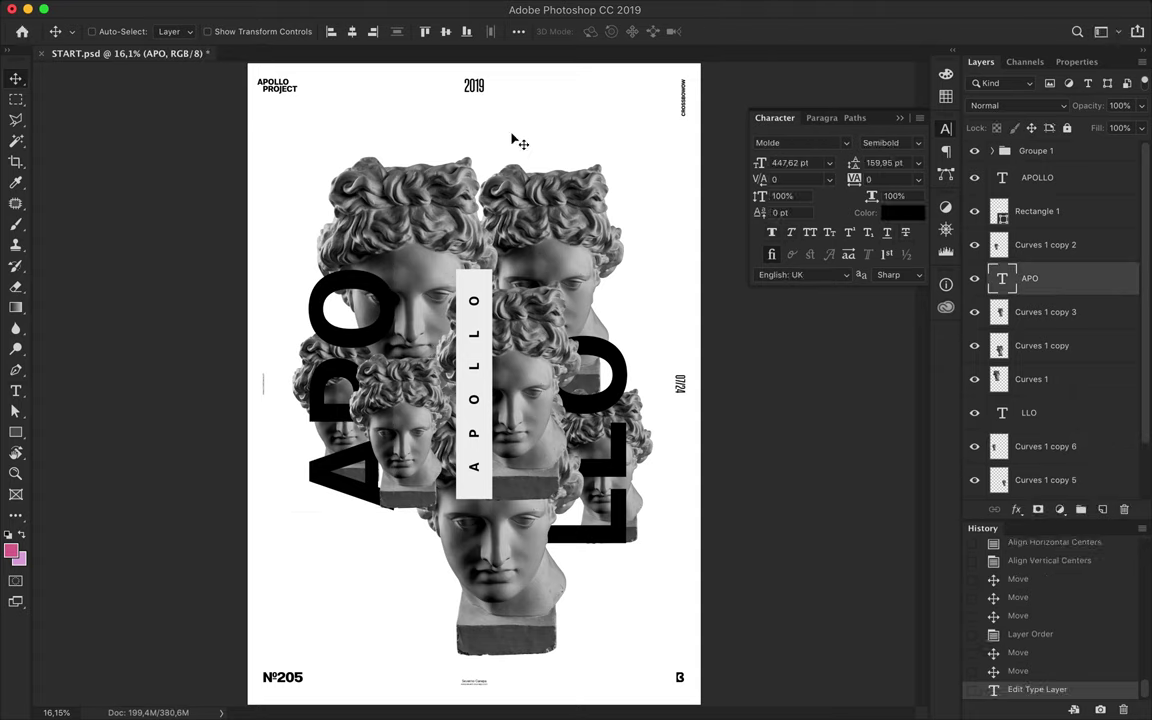
# Step: Draw a lower-left diagonal line shape with a black stroke and no fill
pyautogui.press('p')
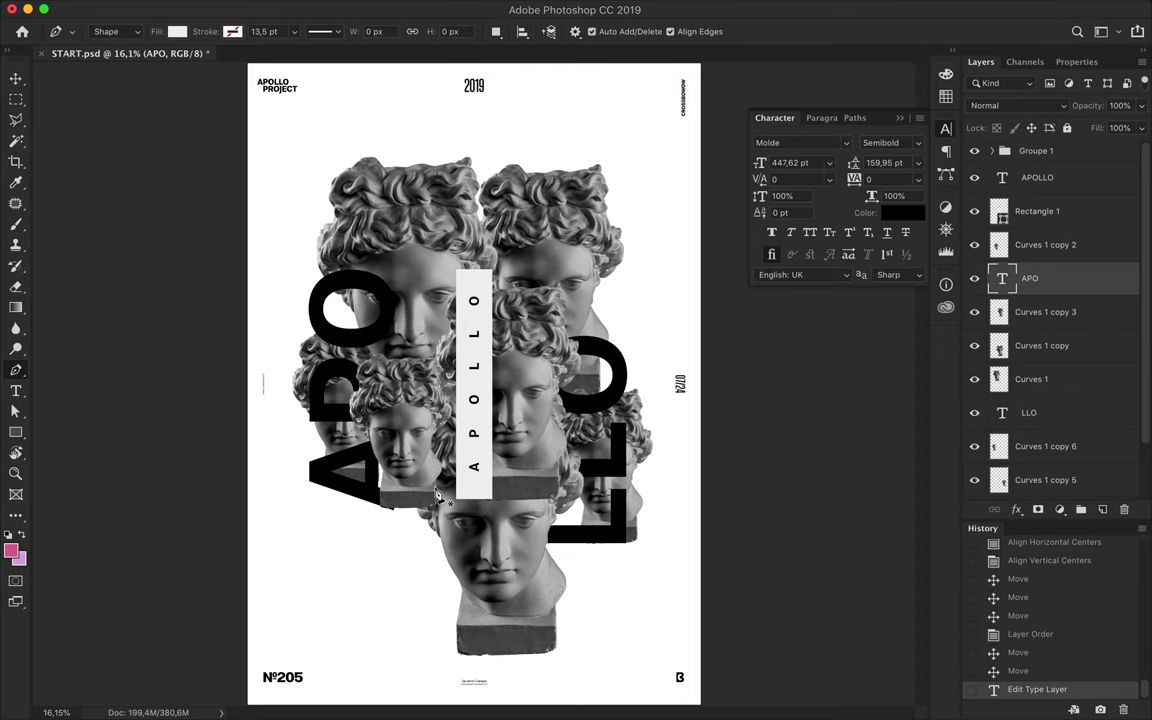
pyautogui.click(445, 482)
pyautogui.click(409, 598)
pyautogui.click(177, 31)
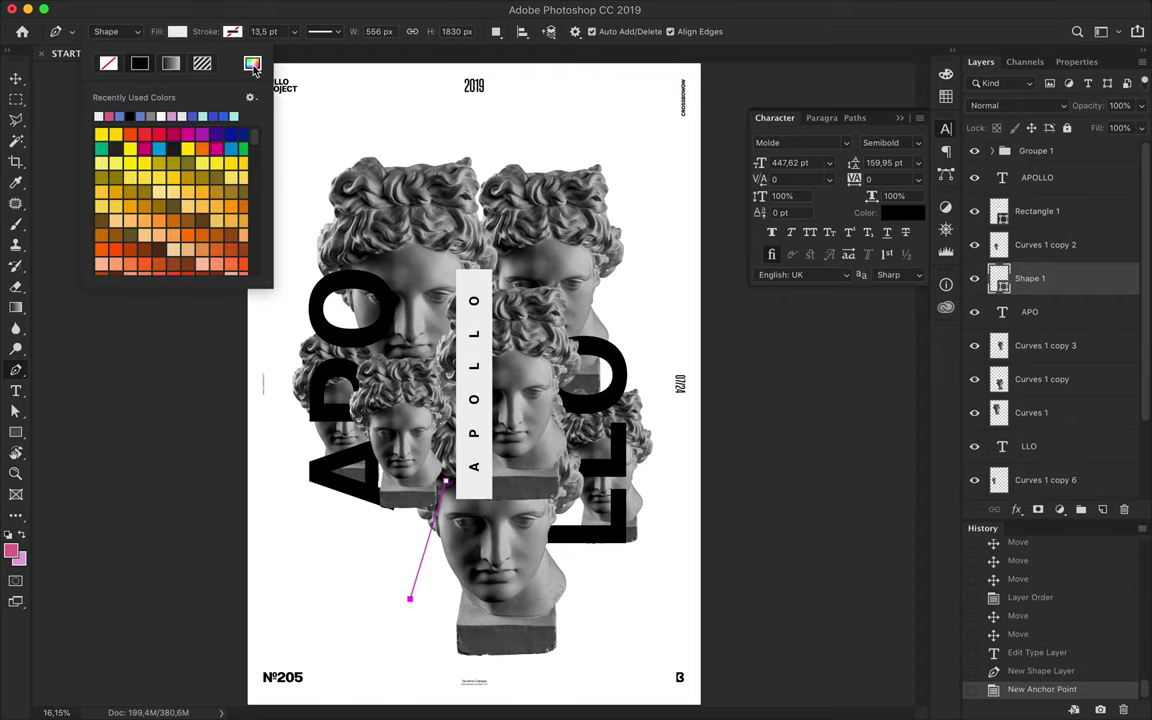
pyautogui.click(252, 65)
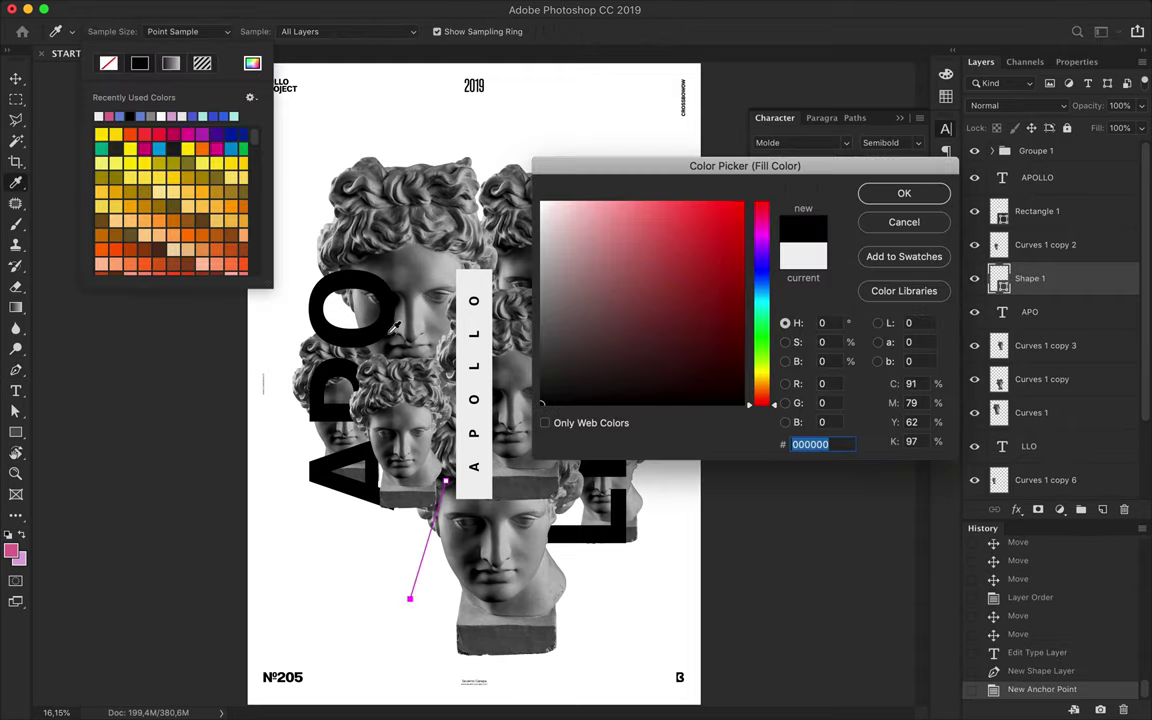
pyautogui.click(888, 199)
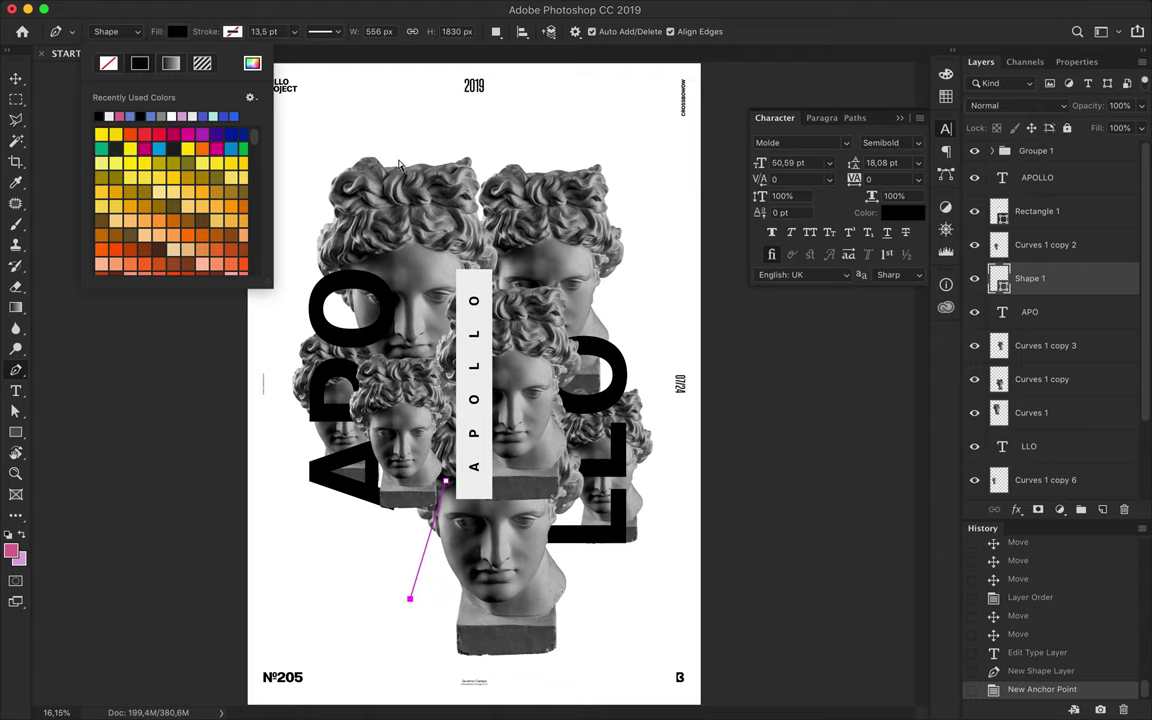
pyautogui.click(367, 117)
pyautogui.press('a')
pyautogui.click(296, 31)
pyautogui.click(198, 99)
pyautogui.click(232, 63)
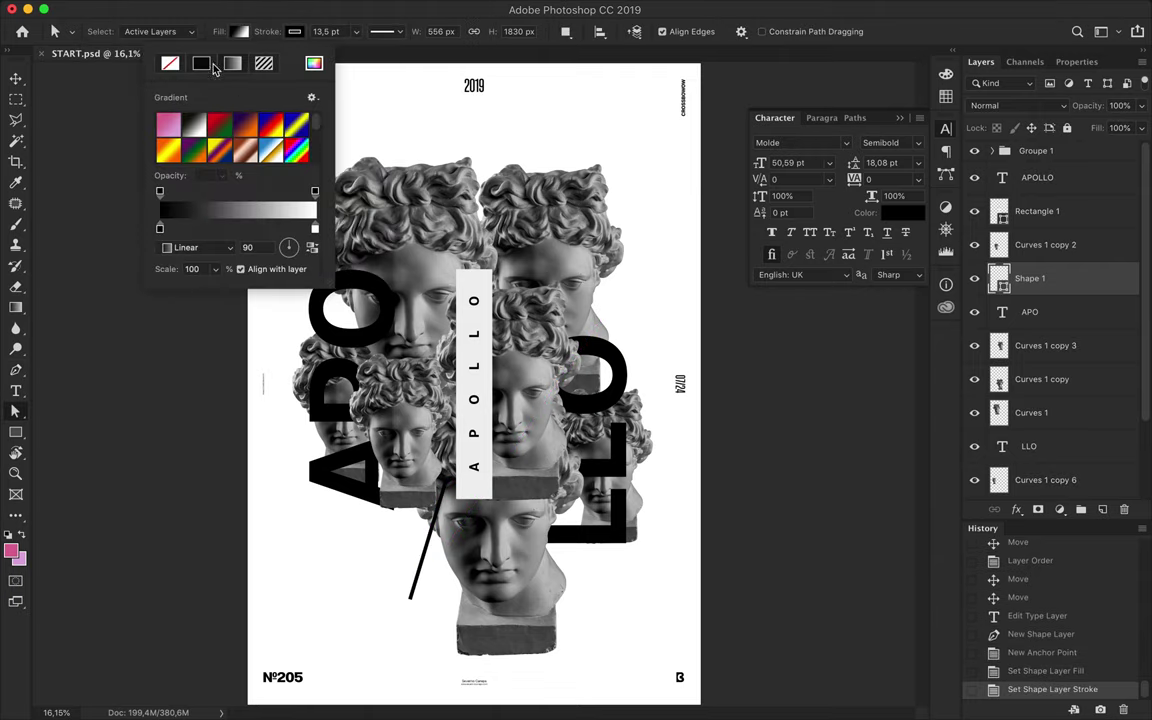
pyautogui.click(481, 140)
# Step: Draw a second line from the upper-right bust to the 2019 with a 7,5 pt stroke
pyautogui.press('p')
pyautogui.click(513, 269)
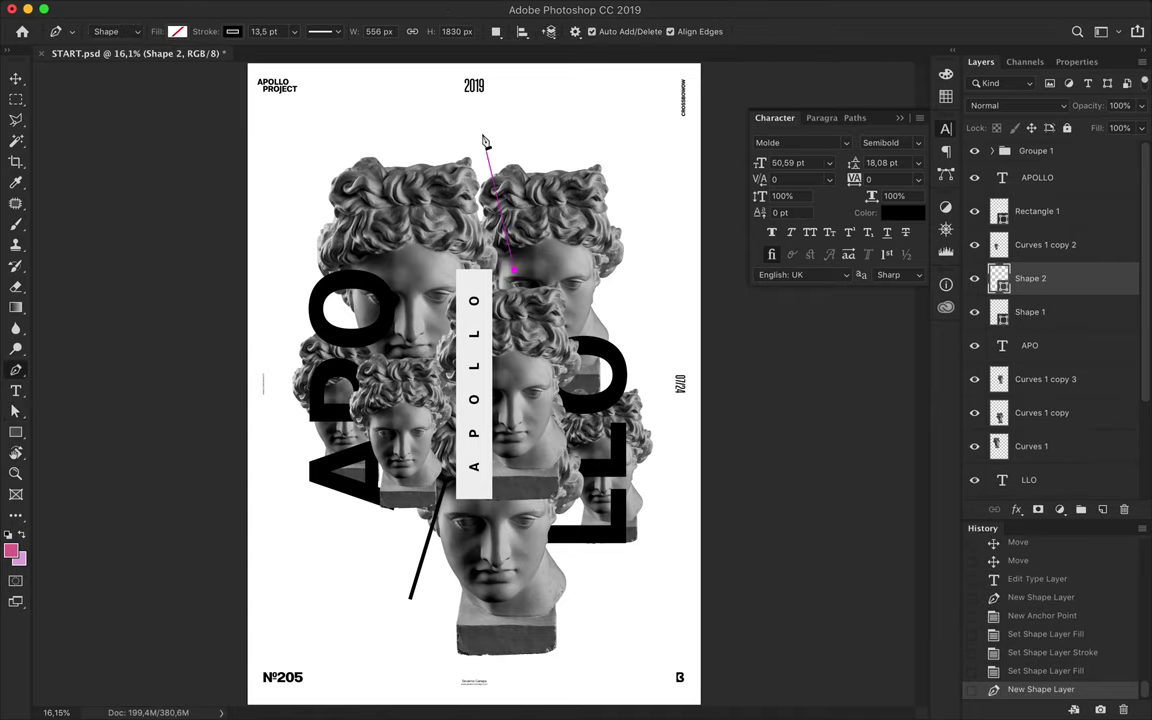
pyautogui.click(450, 88)
pyautogui.write('a')
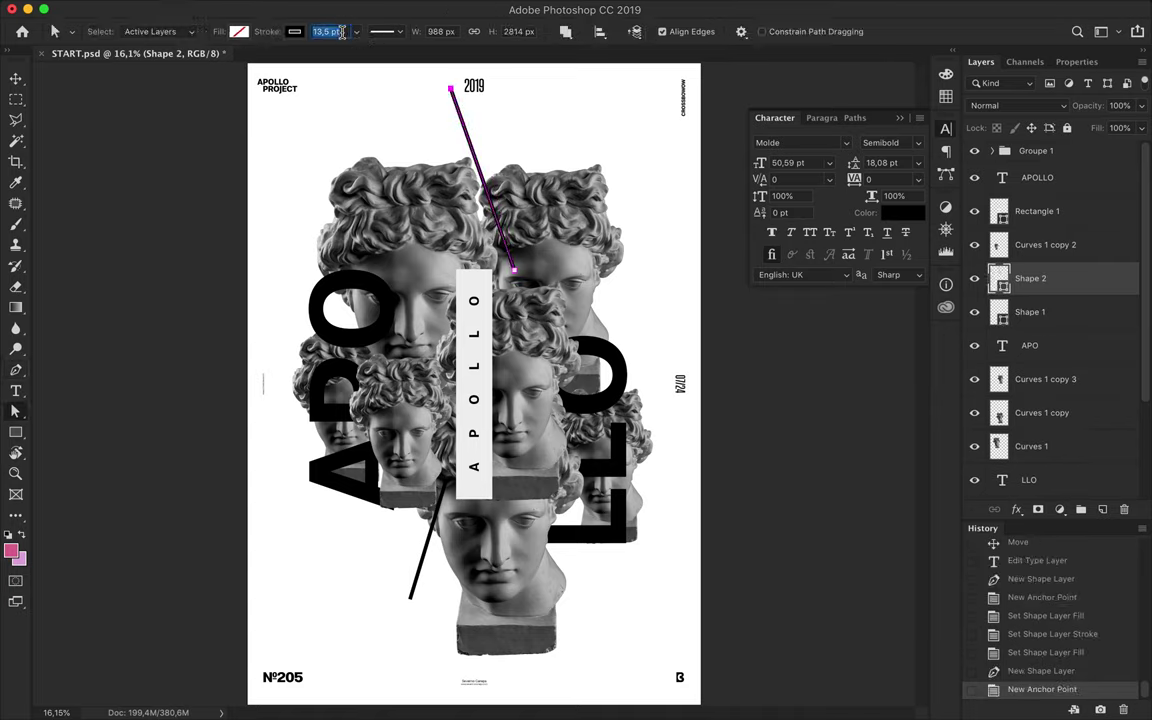
pyautogui.write('7,5')
pyautogui.press('Return')
pyautogui.press('Return')
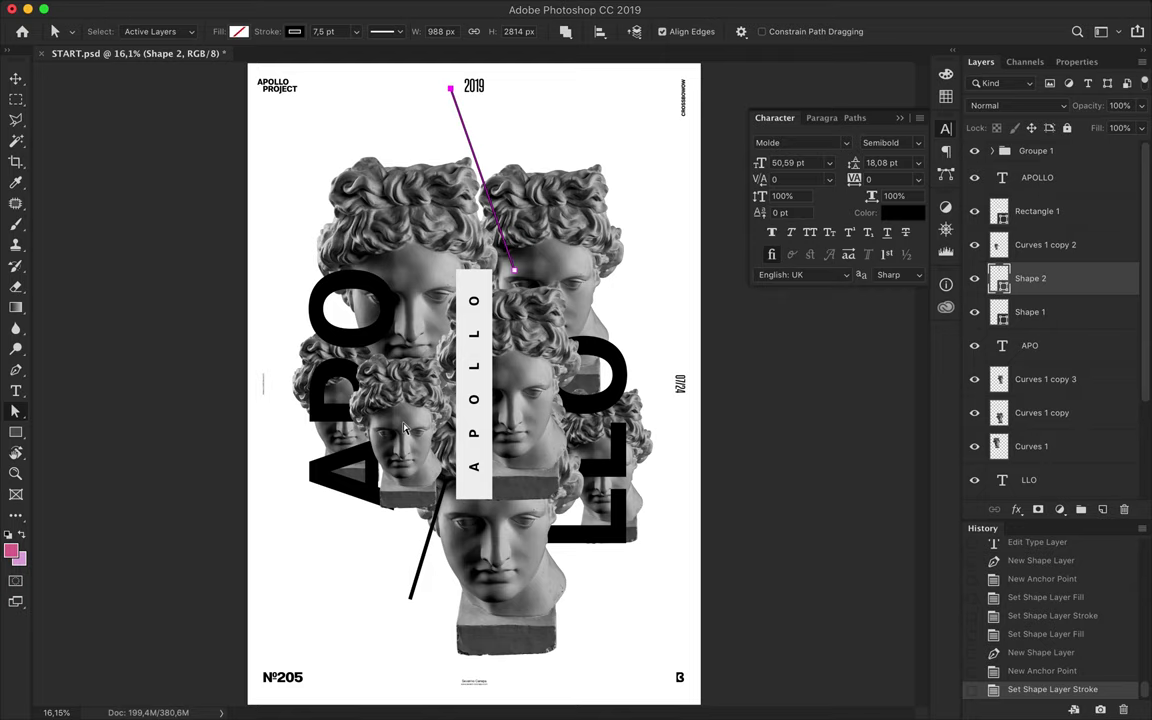
pyautogui.press('v')
pyautogui.moveTo(398, 452); pyautogui.dragTo(400, 455)
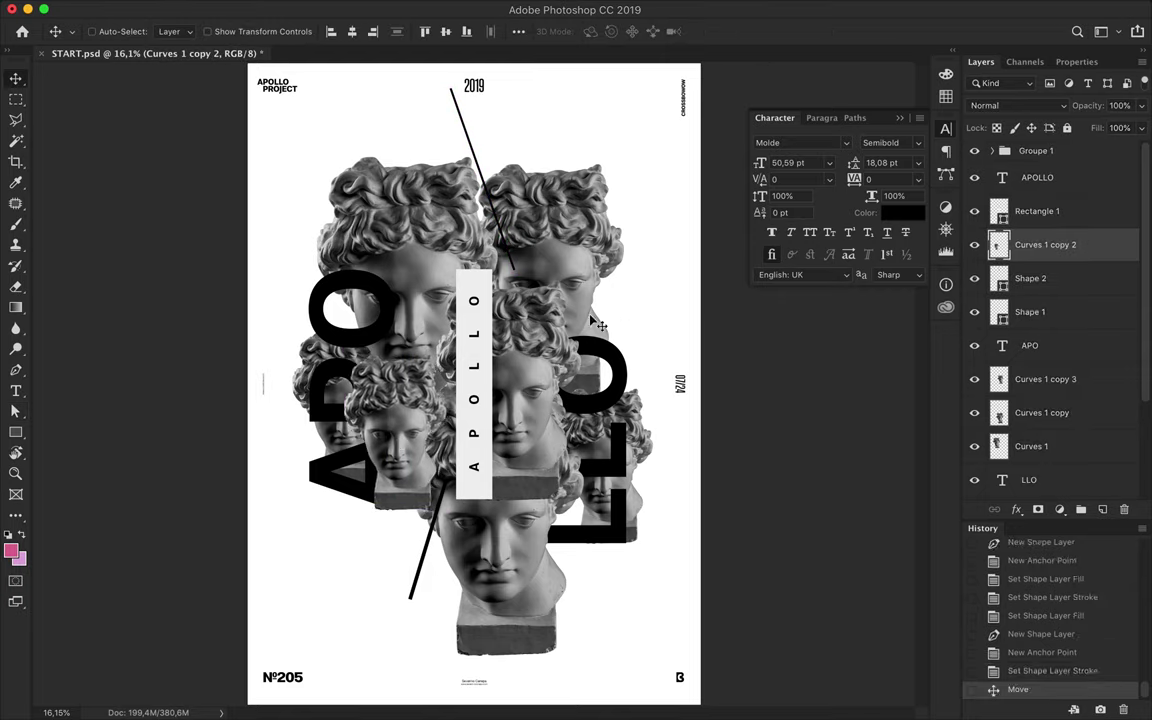
# Step: Draw a third line across the LLO with a black 17,5 pt stroke and no fill
pyautogui.press('p')
pyautogui.click(567, 429)
pyautogui.click(647, 408)
pyautogui.press('a')
pyautogui.click(295, 31)
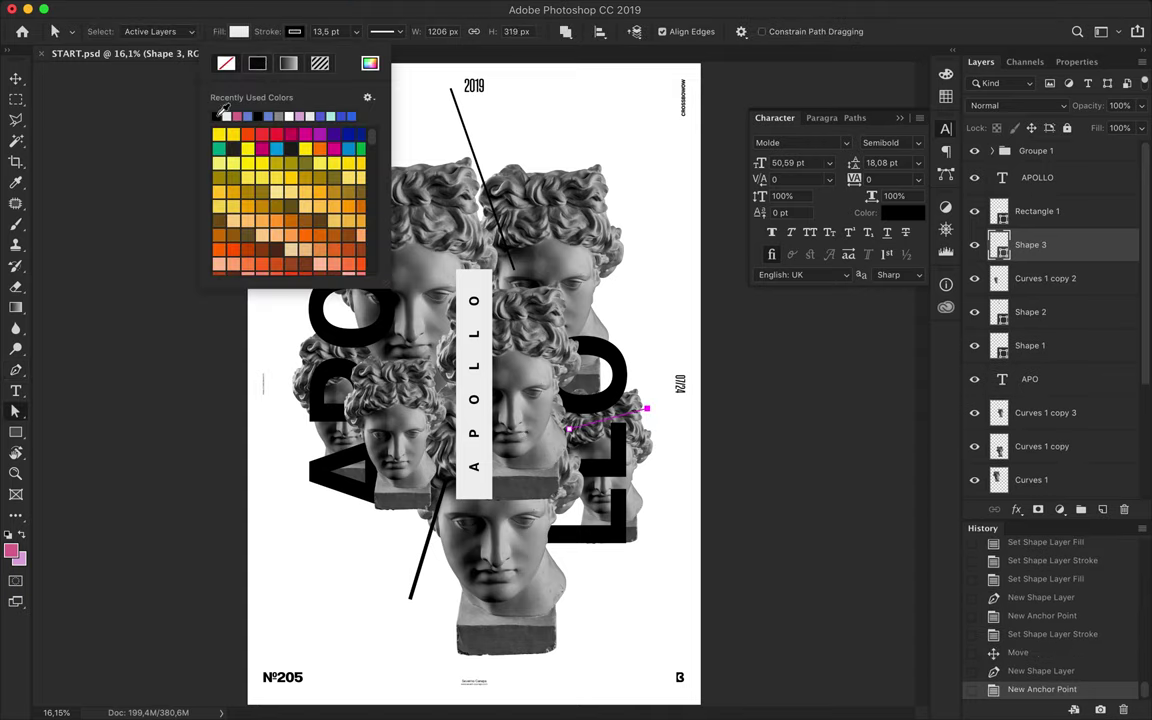
pyautogui.click(216, 116)
pyautogui.click(238, 31)
pyautogui.click(346, 31)
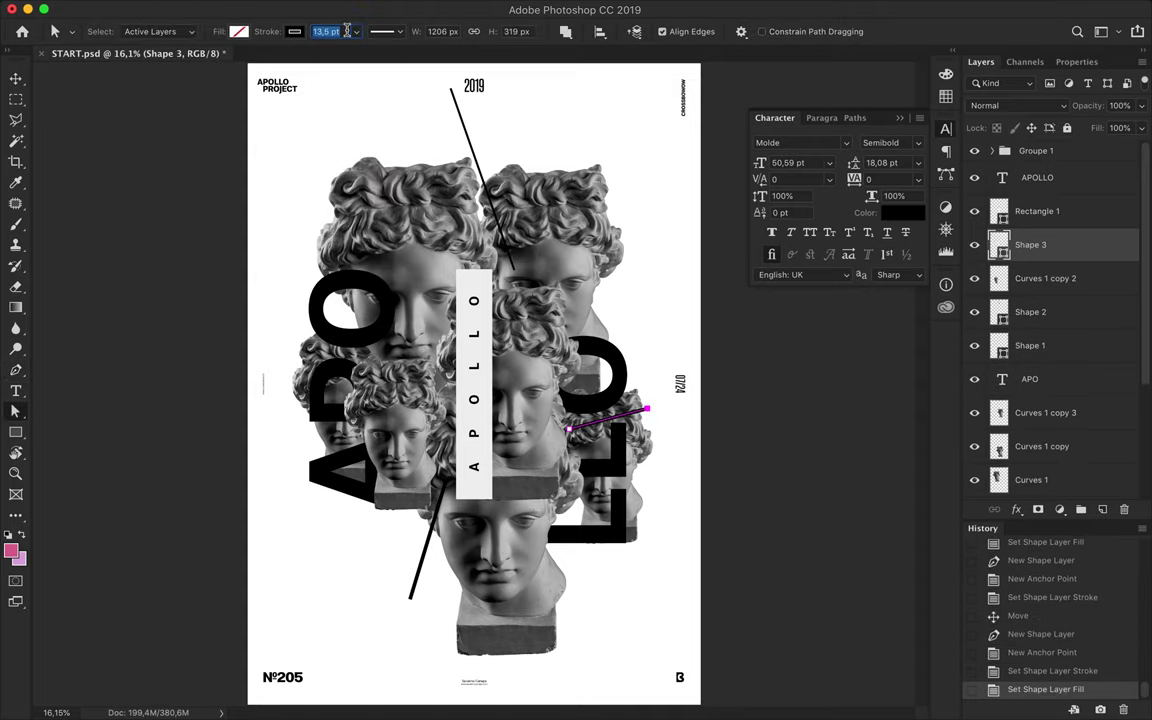
pyautogui.write('17,5')
pyautogui.press('Return')
# Step: Duplicate a bust and shift the copy slightly left
pyautogui.press('p')
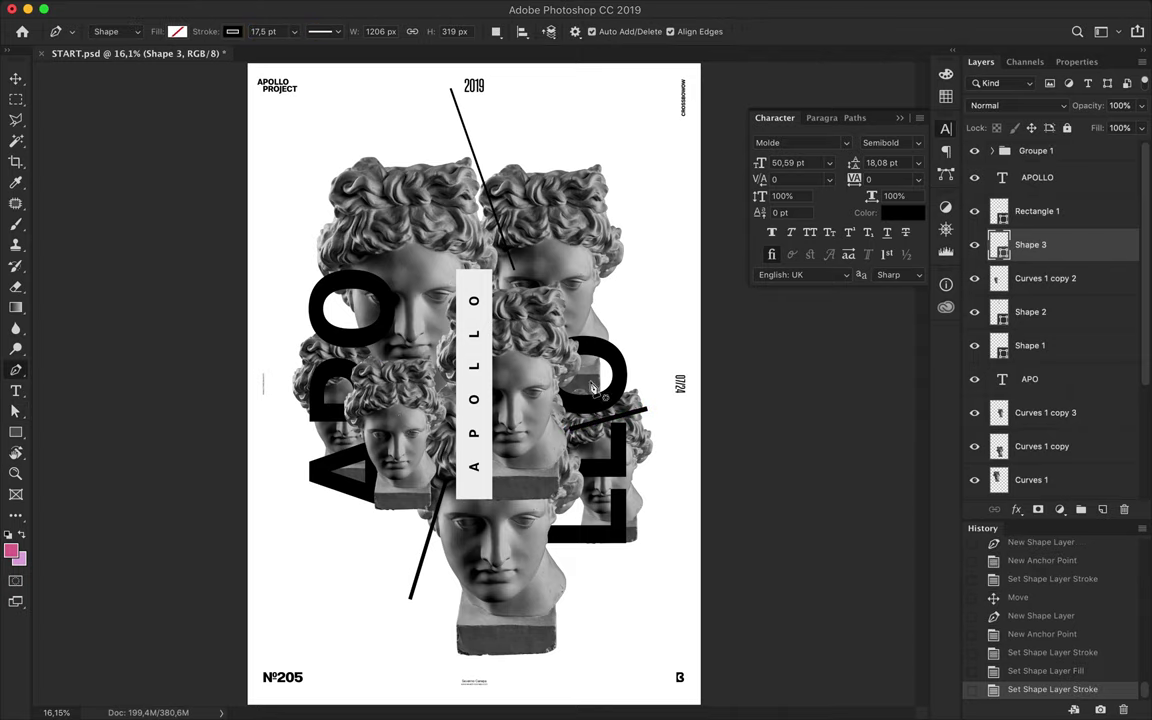
pyautogui.press('v')
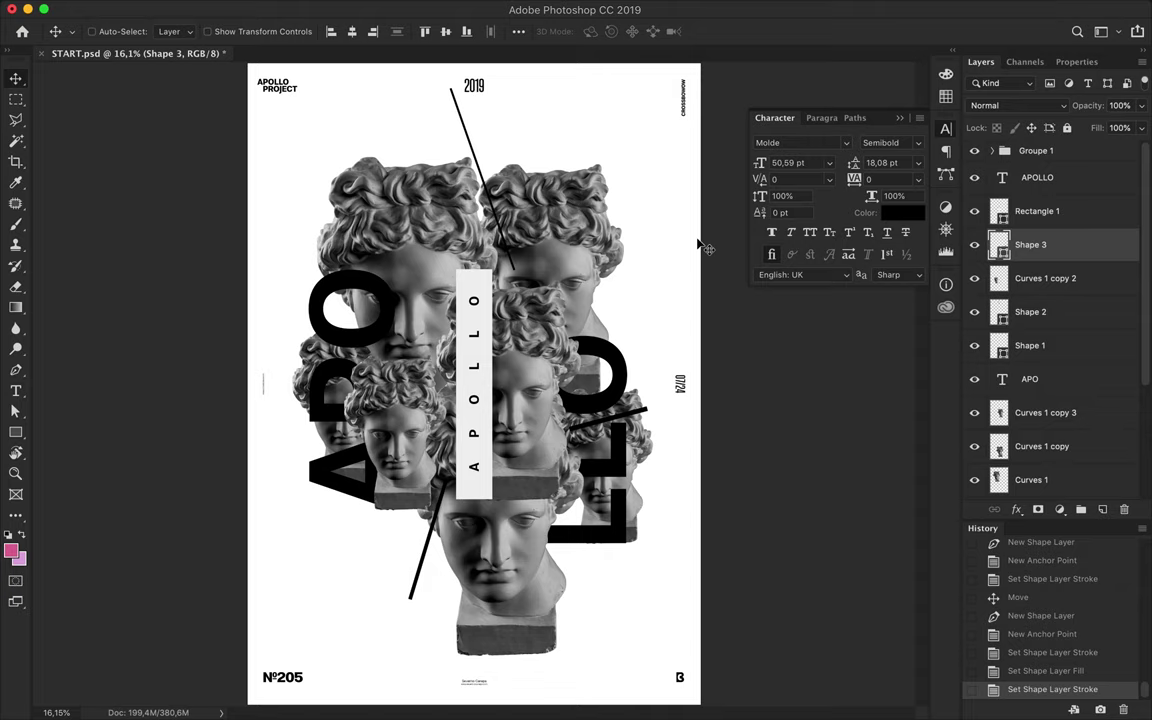
pyautogui.moveTo(399, 185); pyautogui.dragTo(372, 190)
# Step: Move the bust copy just above Background and warp its bottom edge far outward
pyautogui.moveTo(1040, 280); pyautogui.dragTo(1028, 465)
pyautogui.moveTo(540, 270); pyautogui.dragTo(505, 292)
pyautogui.hotkey('ctrl', 't')
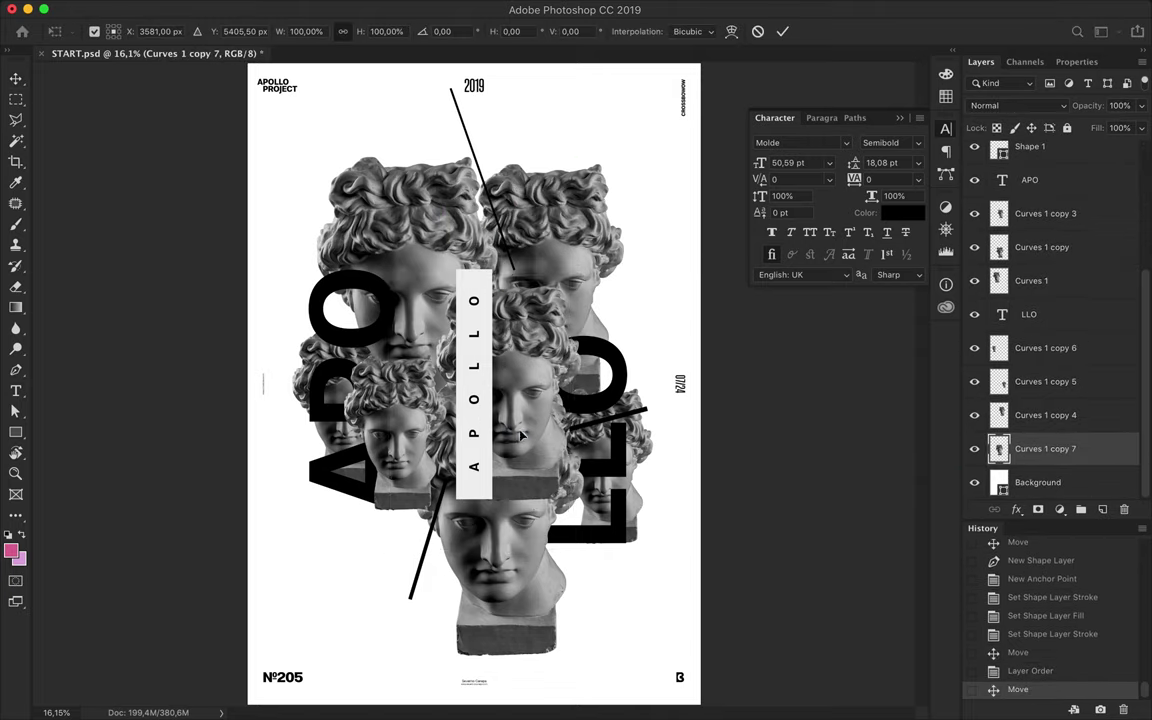
pyautogui.moveTo(388, 548); pyautogui.dragTo(236, 663)
pyautogui.moveTo(478, 548); pyautogui.dragTo(455, 652)
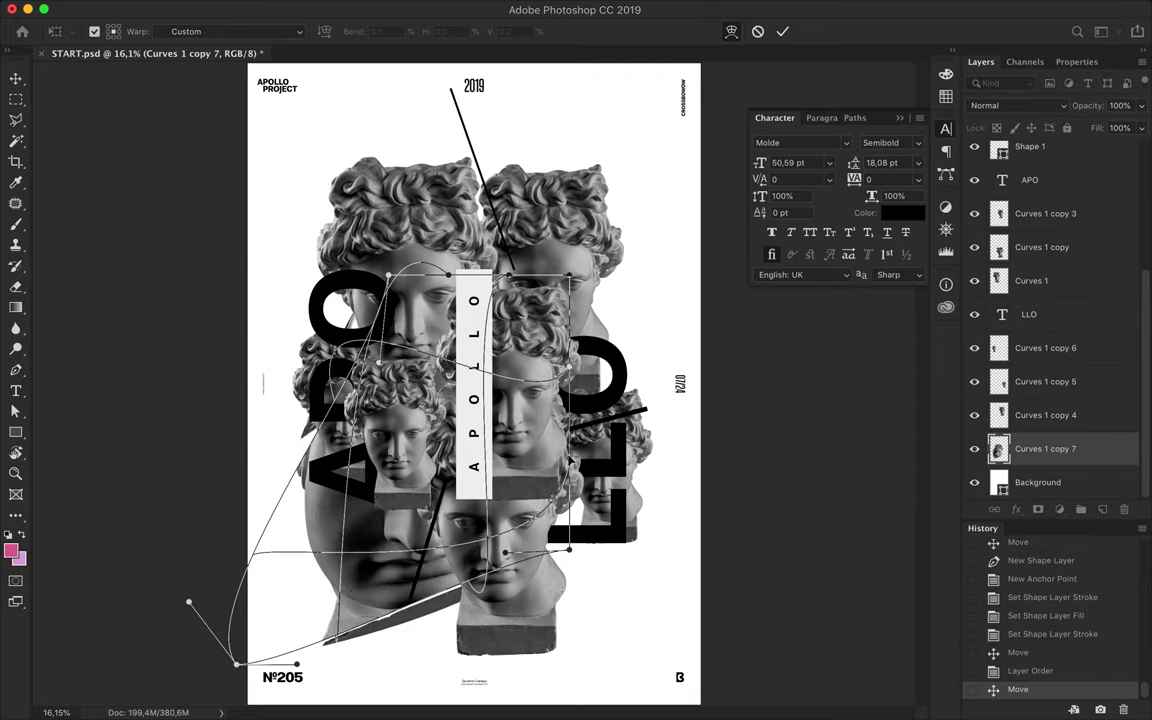
pyautogui.moveTo(569, 548); pyautogui.dragTo(645, 578)
# Step: Stretch the warp's top and sides into a large rounded backdrop shape and commit
pyautogui.moveTo(386, 241)
pyautogui.mouseDown()
pyautogui.moveTo(658, 171)
pyautogui.moveTo(381, 136)
pyautogui.mouseUp()
pyautogui.moveTo(344, 333)
pyautogui.mouseDown()
pyautogui.moveTo(324, 313)
pyautogui.moveTo(360, 313)
pyautogui.mouseUp()
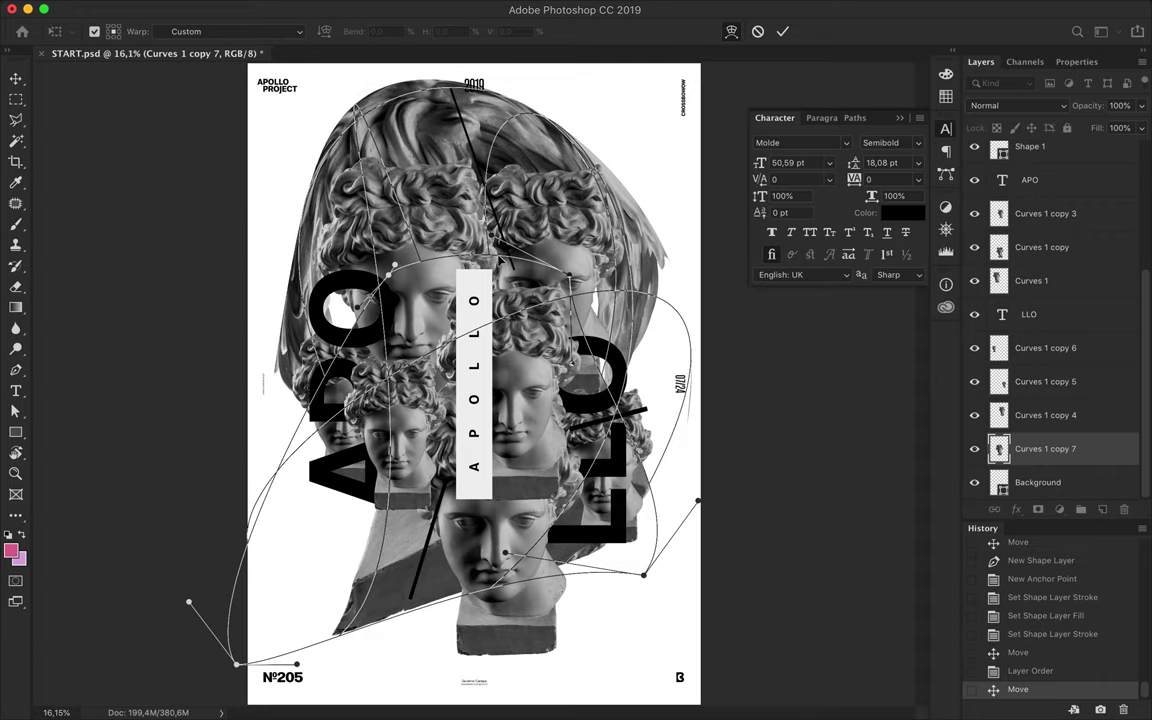
pyautogui.moveTo(501, 258); pyautogui.dragTo(531, 274)
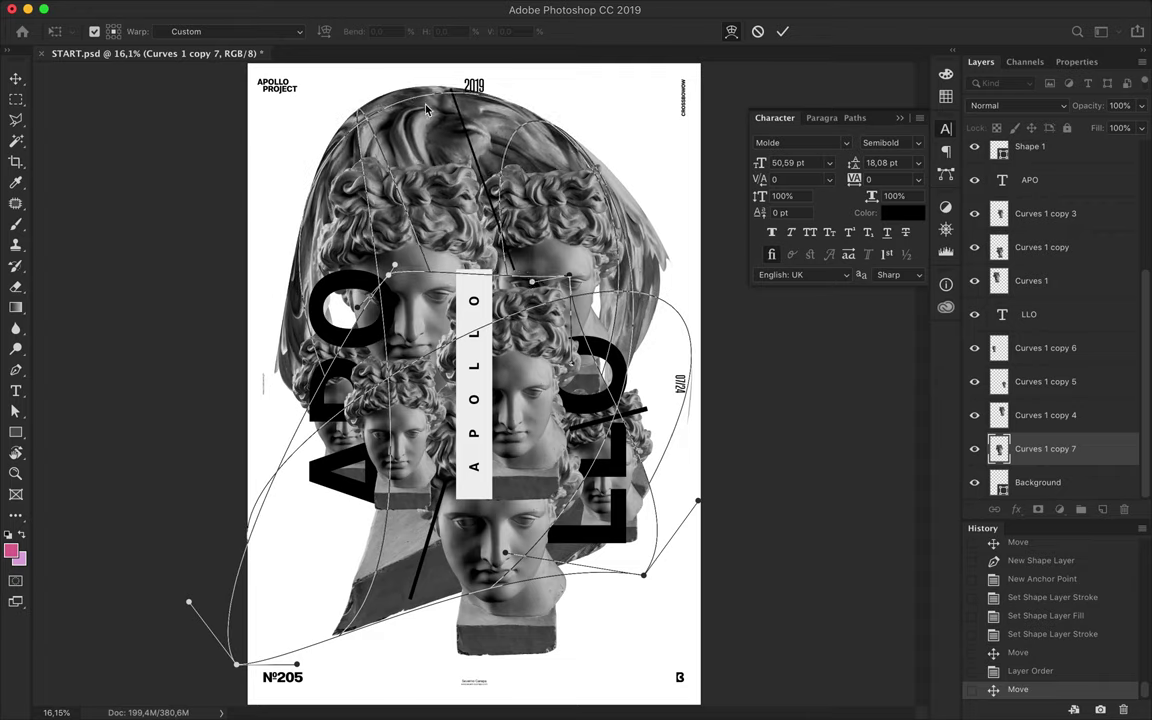
pyautogui.moveTo(432, 123); pyautogui.dragTo(407, 129)
pyautogui.moveTo(568, 276); pyautogui.dragTo(667, 247)
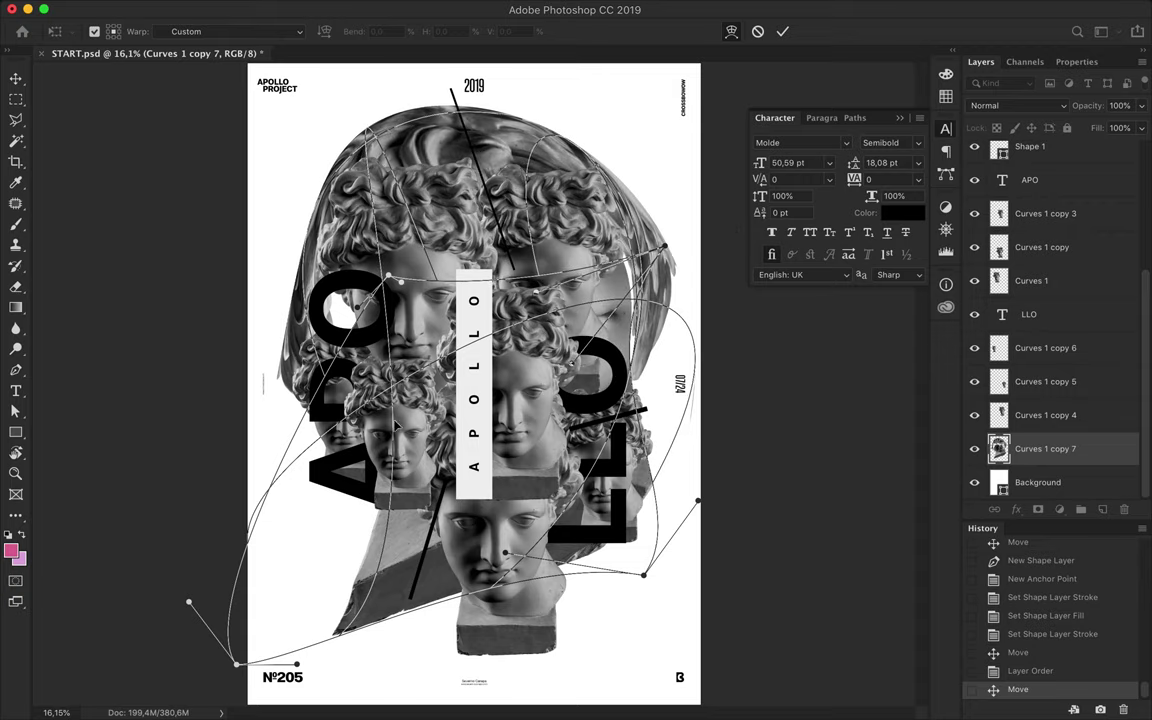
pyautogui.moveTo(381, 183); pyautogui.dragTo(382, 181)
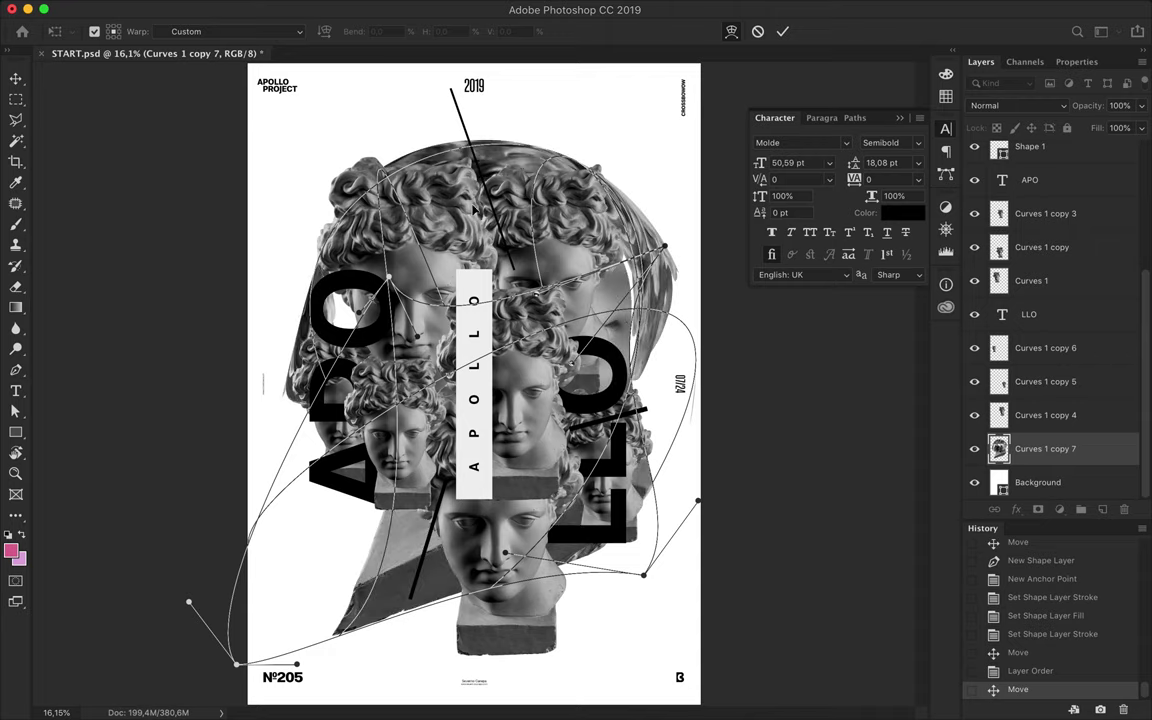
pyautogui.press('Return')
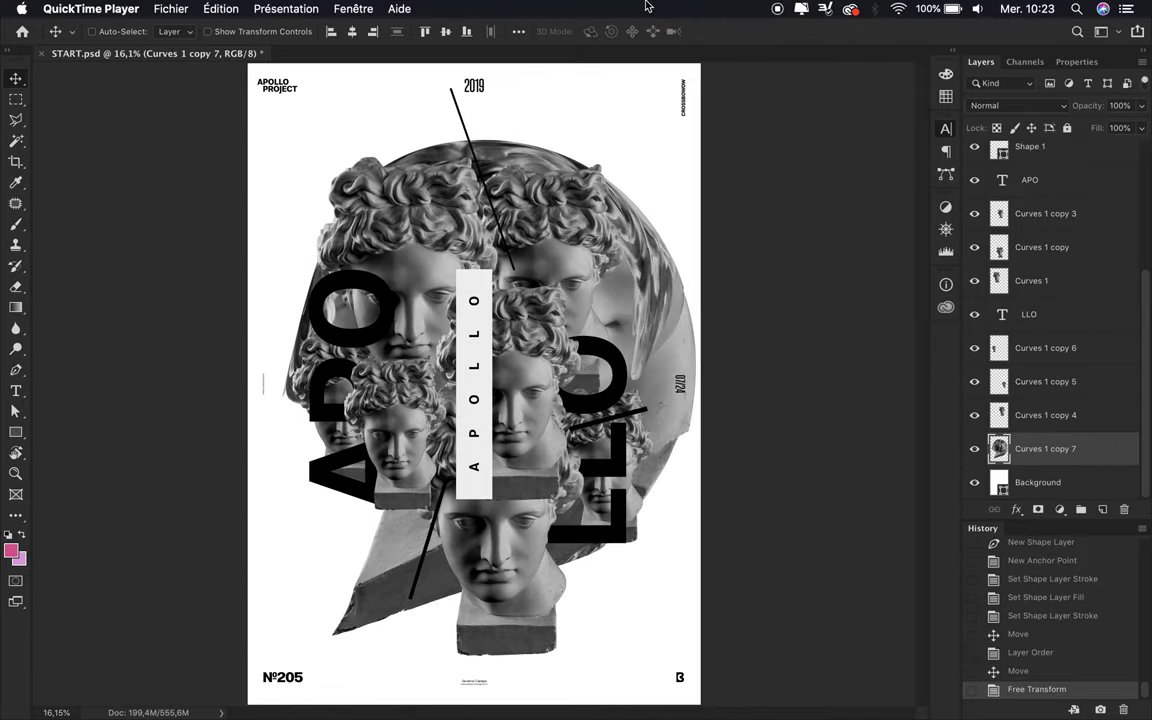
# Step: On a new layer, brush soft pink and blue strokes around the bust cluster
pyautogui.click(1103, 511)
pyautogui.press('b')
pyautogui.press('F6')
pyautogui.moveTo(388, 150); pyautogui.dragTo(645, 480)
pyautogui.moveTo(590, 250); pyautogui.dragTo(300, 440)
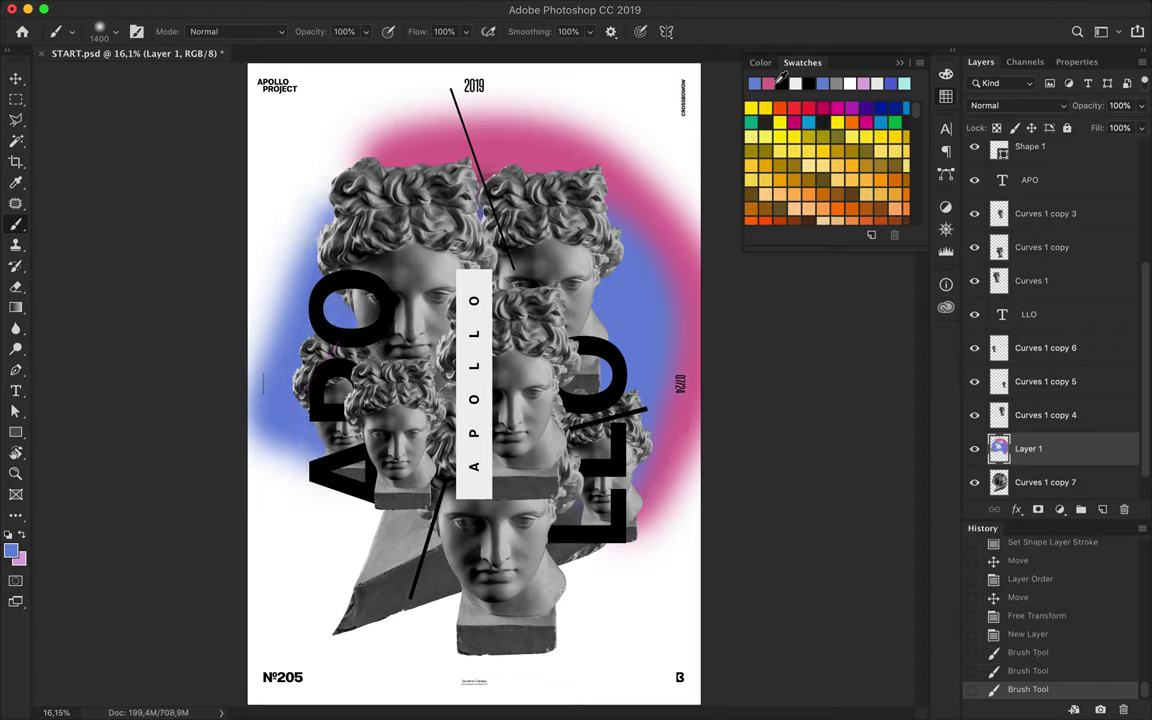
pyautogui.press('x')
pyautogui.moveTo(404, 425); pyautogui.dragTo(300, 610)
pyautogui.moveTo(430, 615); pyautogui.dragTo(617, 548)
pyautogui.moveTo(702, 413); pyautogui.dragTo(707, 338)
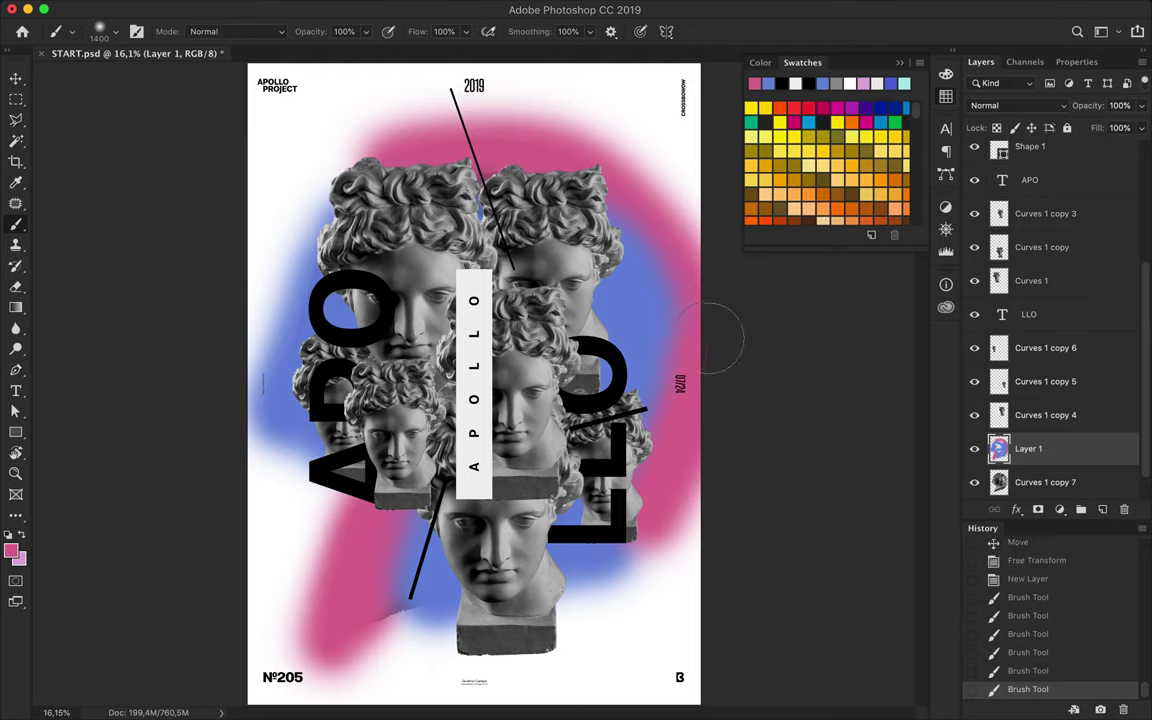
pyautogui.moveTo(490, 125); pyautogui.dragTo(535, 125)
# Step: Clip the colour layer to a fresh copy of the warped bust beneath it
pyautogui.keyDown('alt'); pyautogui.click(1041, 466); pyautogui.keyUp('alt')
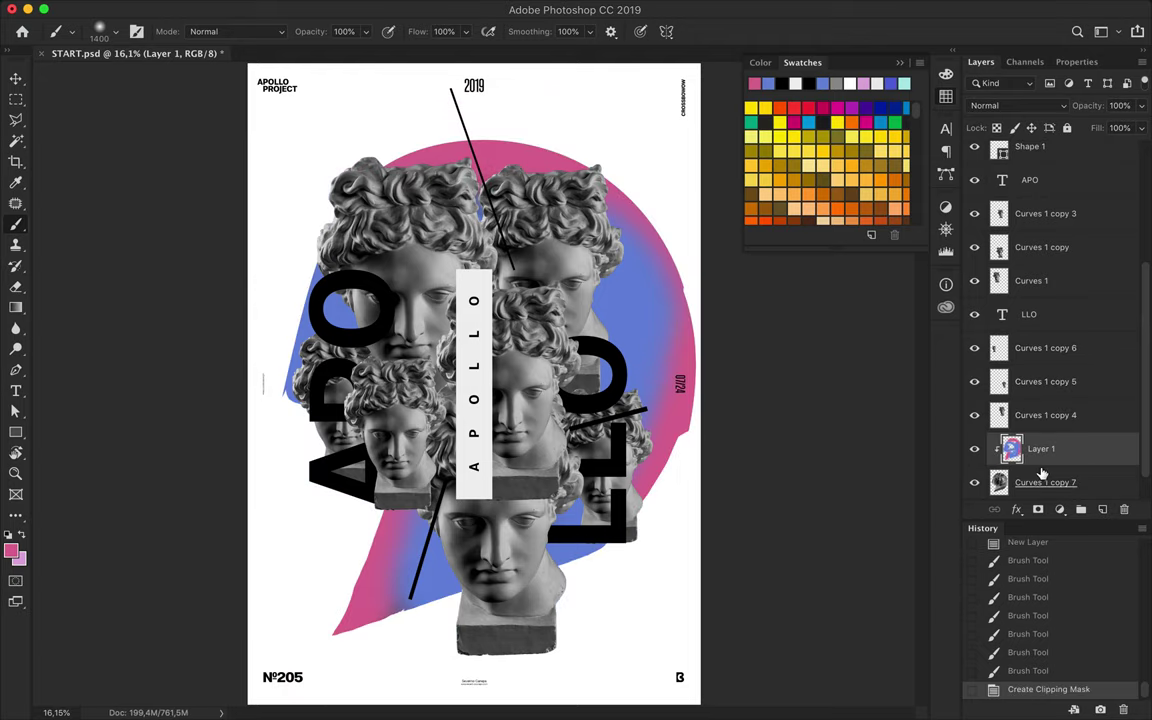
pyautogui.moveTo(1041, 500); pyautogui.dragTo(1050, 450)
pyautogui.keyDown('alt'); pyautogui.click(1058, 460); pyautogui.keyUp('alt')
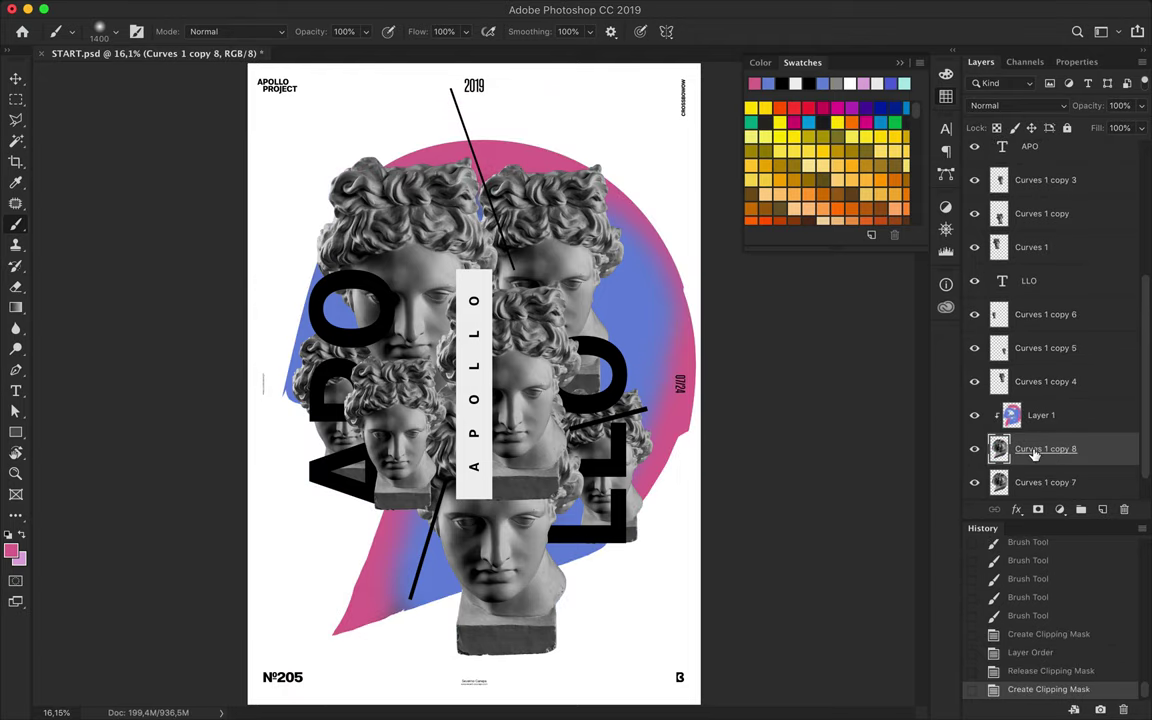
pyautogui.click(349, 8)
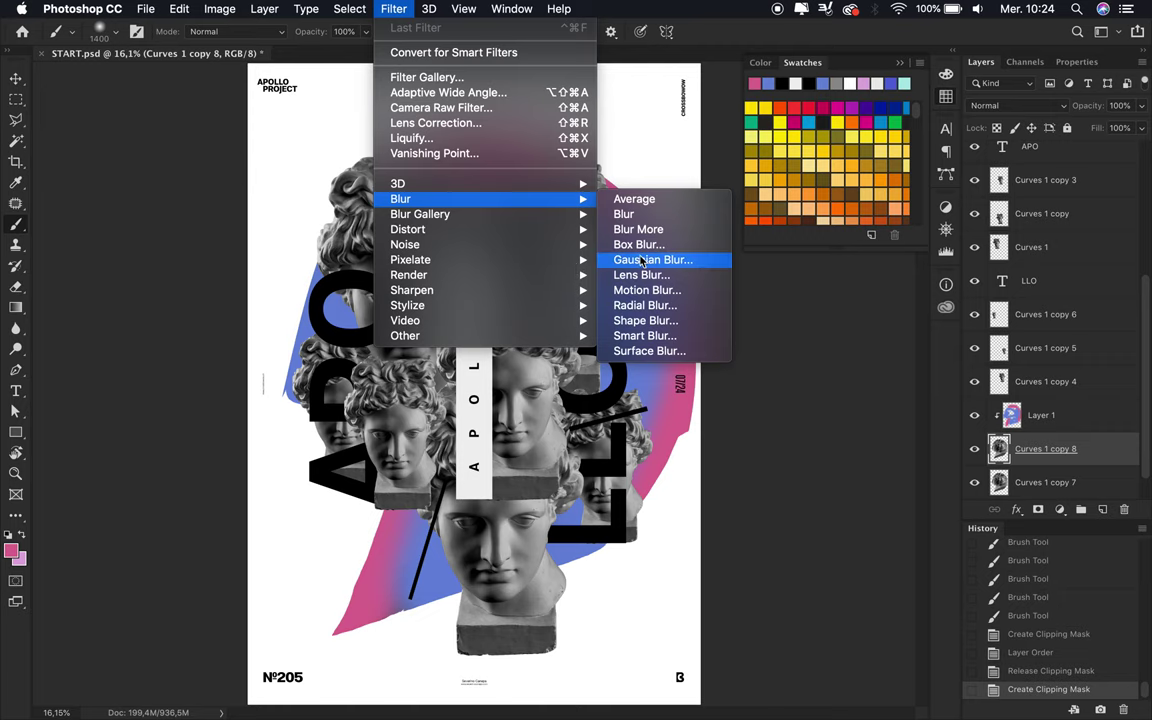
# Step: Gaussian-blur a bust copy, then delete an unneeded bust copy
pyautogui.click(650, 259)
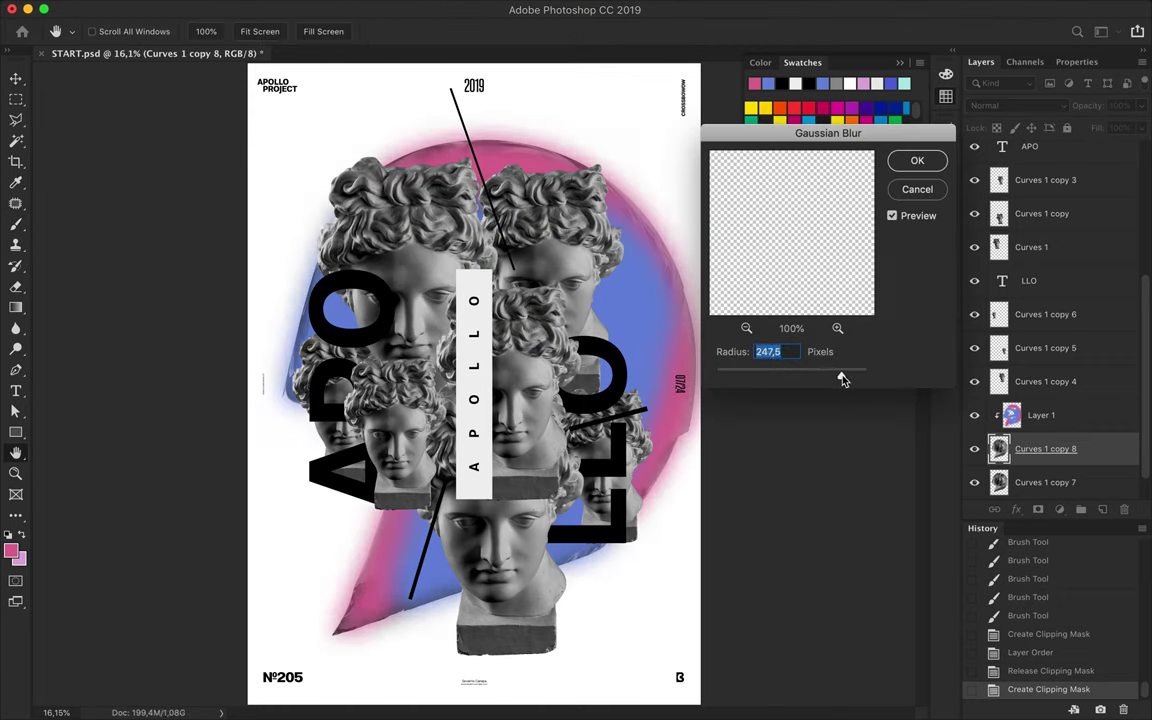
pyautogui.moveTo(833, 378); pyautogui.dragTo(836, 378)
pyautogui.press('Return')
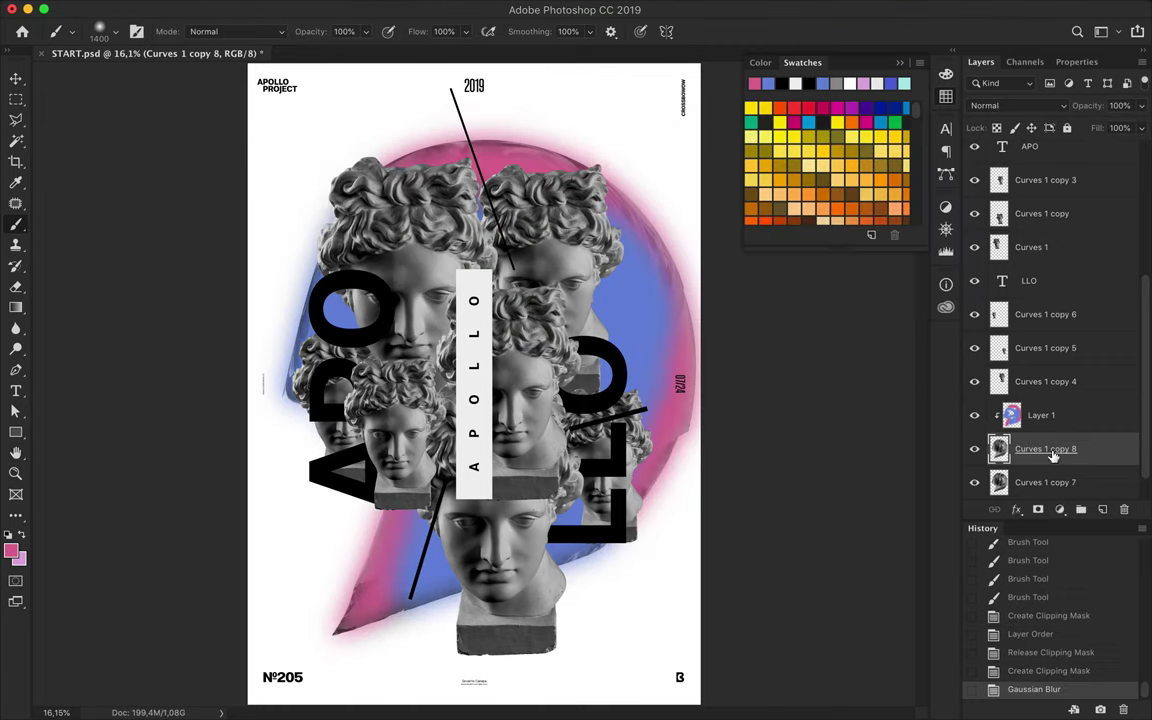
pyautogui.moveTo(1046, 448); pyautogui.dragTo(1050, 474)
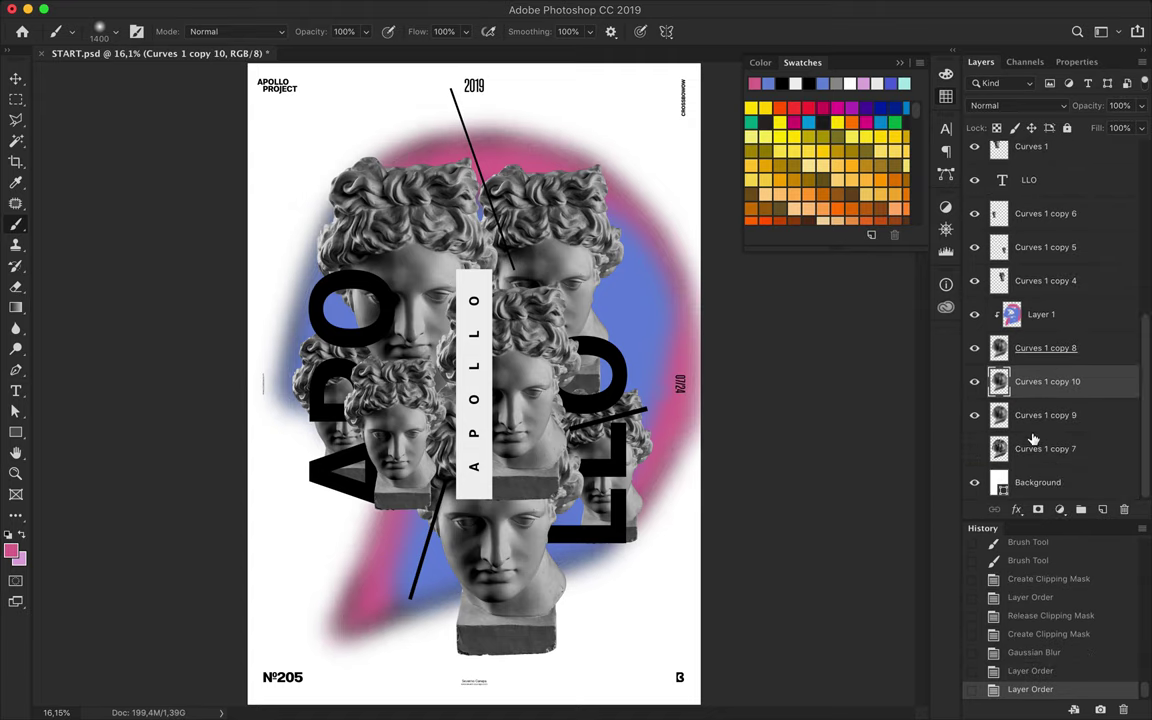
pyautogui.press('Delete')
# Step: Set the colour layer to Linear Light and undo a trial Gaussian Blur on it
pyautogui.click(1041, 314)
pyautogui.click(1020, 105)
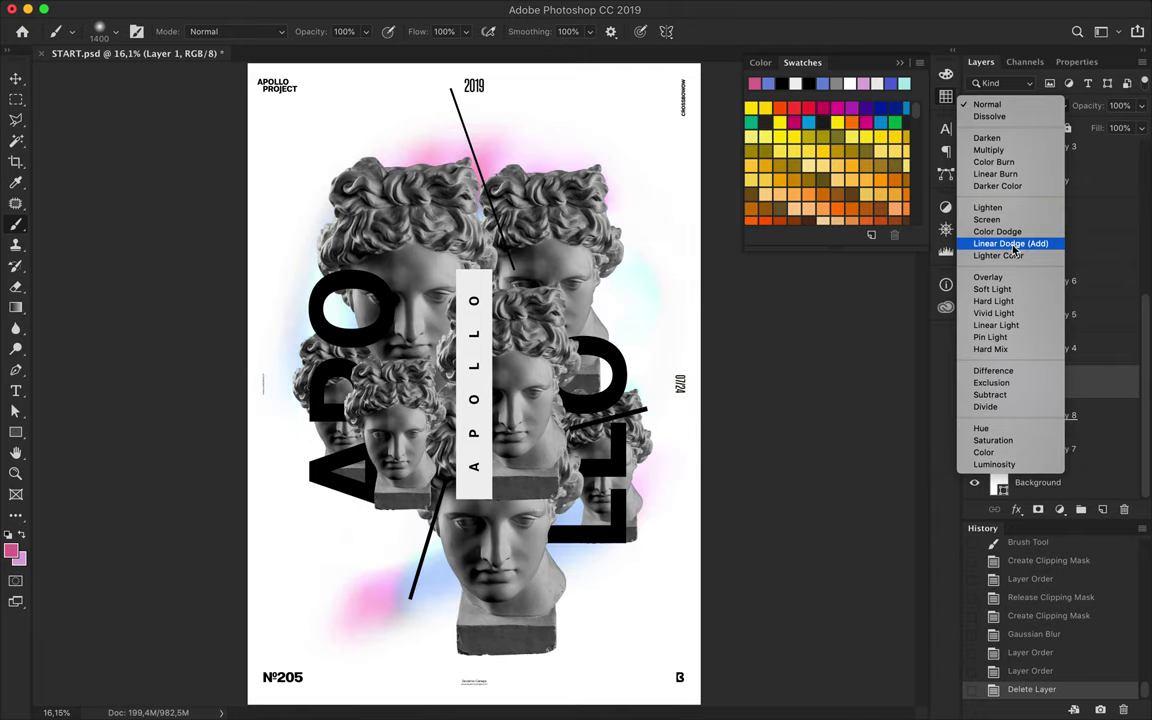
pyautogui.click(1003, 326)
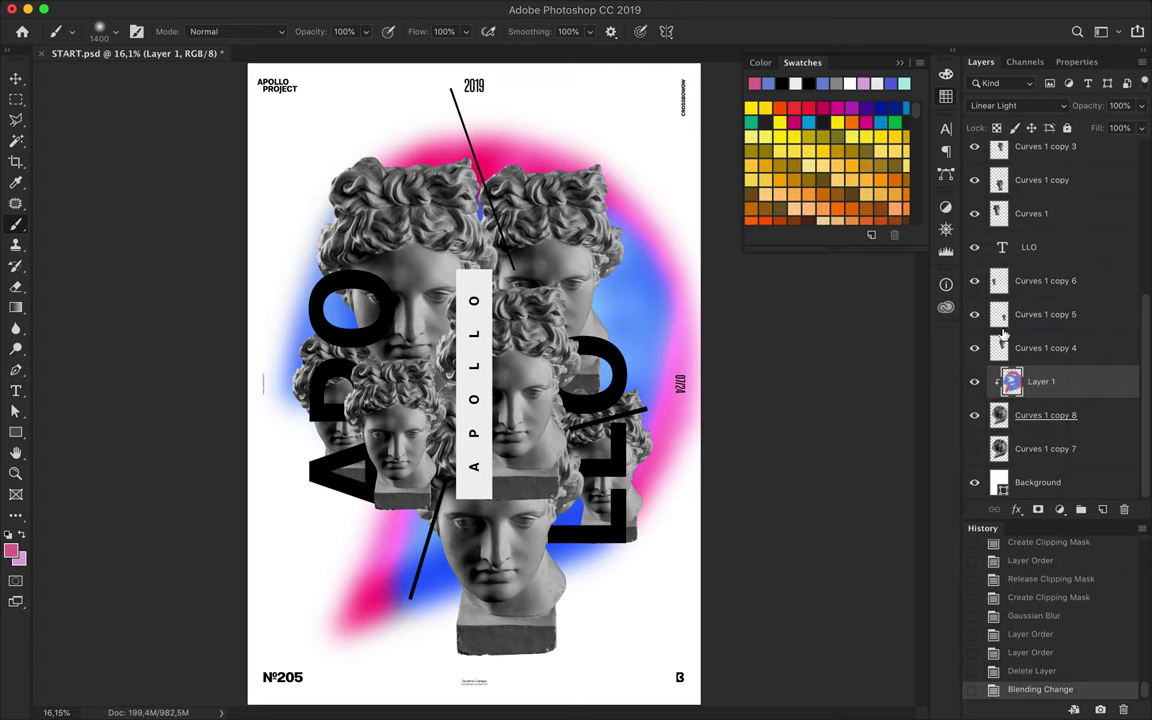
pyautogui.click(532, 8)
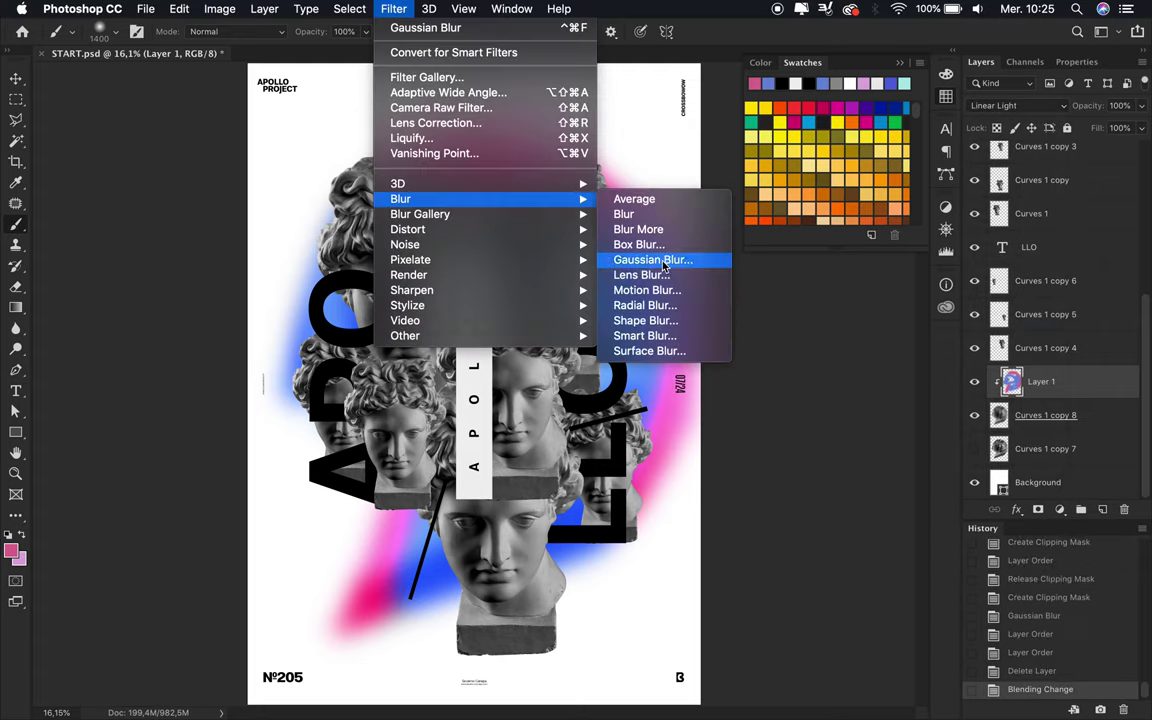
pyautogui.click(662, 258)
pyautogui.click(911, 158)
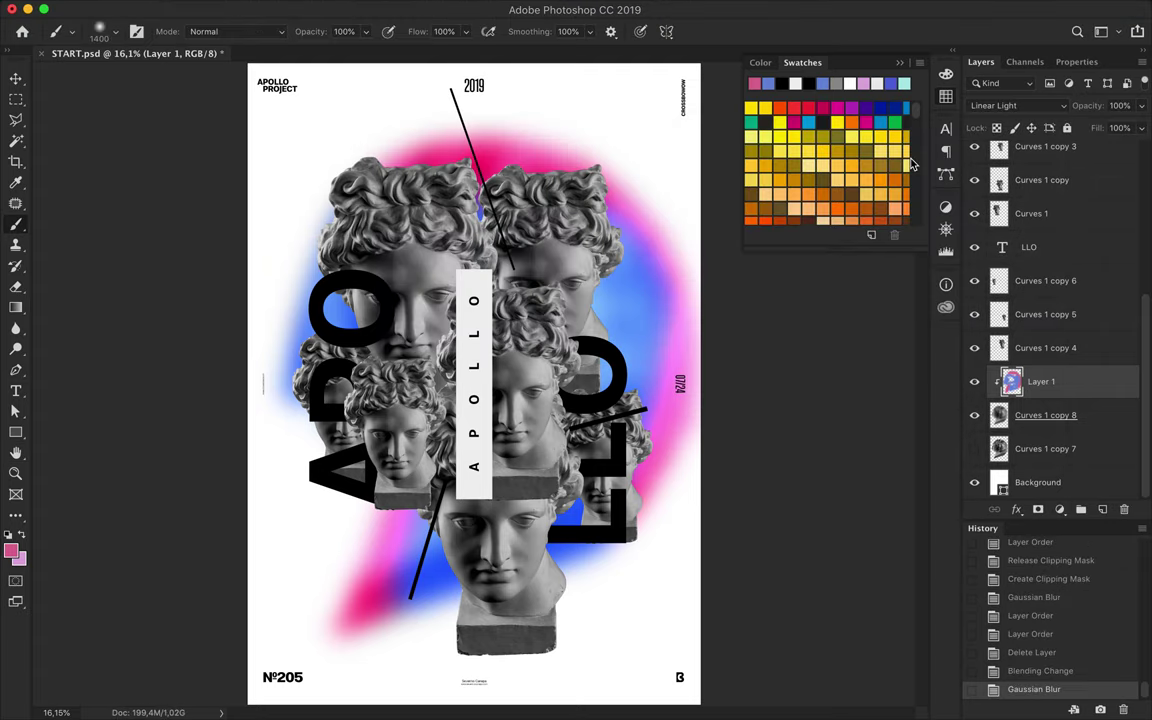
pyautogui.hotkey('ctrl', 'z')
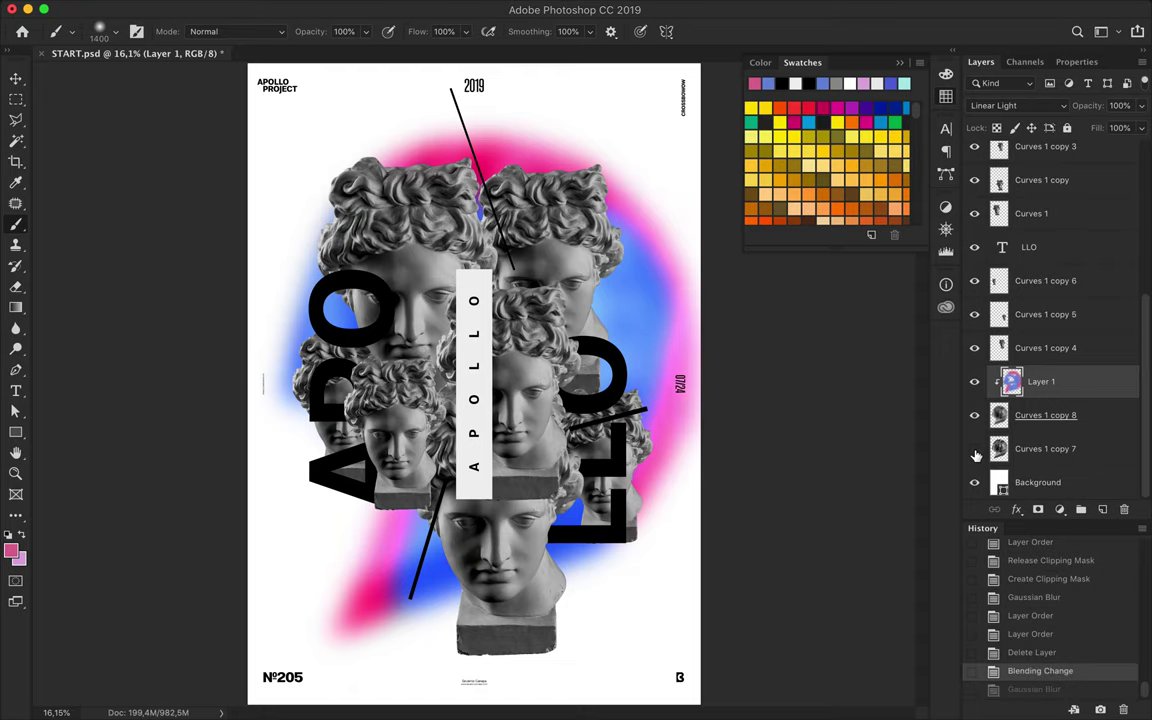
# Step: Sample the pink from the backdrop glow with the Eyedropper
pyautogui.press('v')
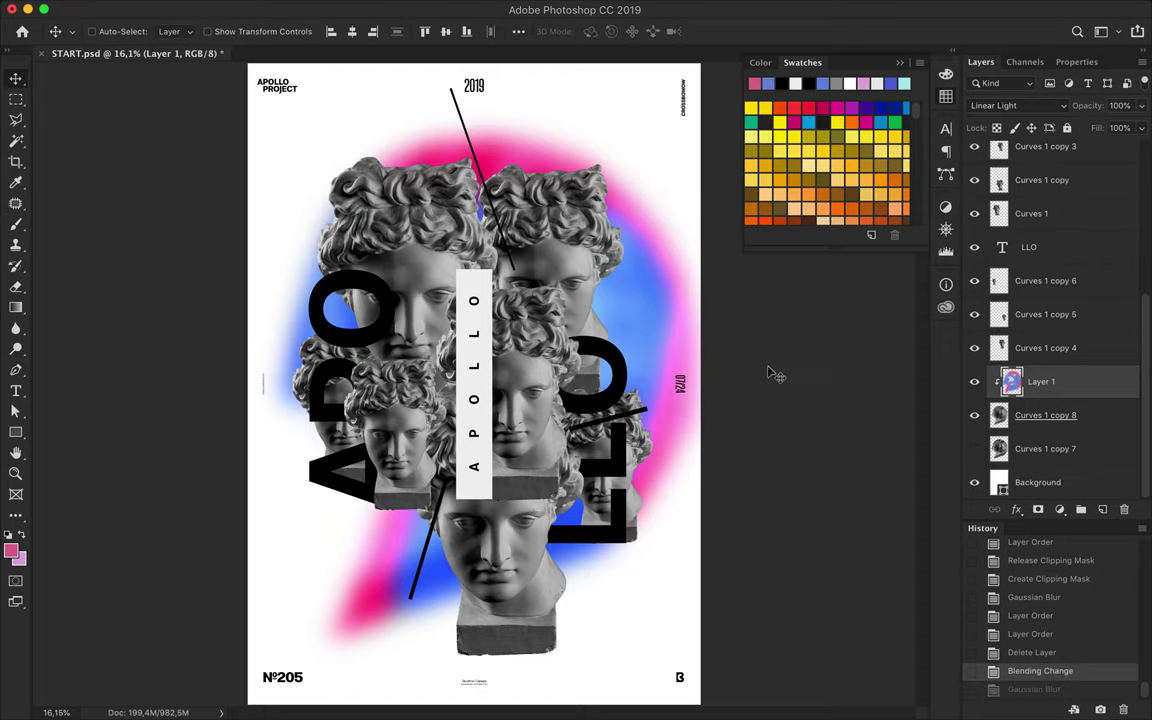
pyautogui.scroll(5, 492, 217)
pyautogui.press('i')
pyautogui.click(439, 205)
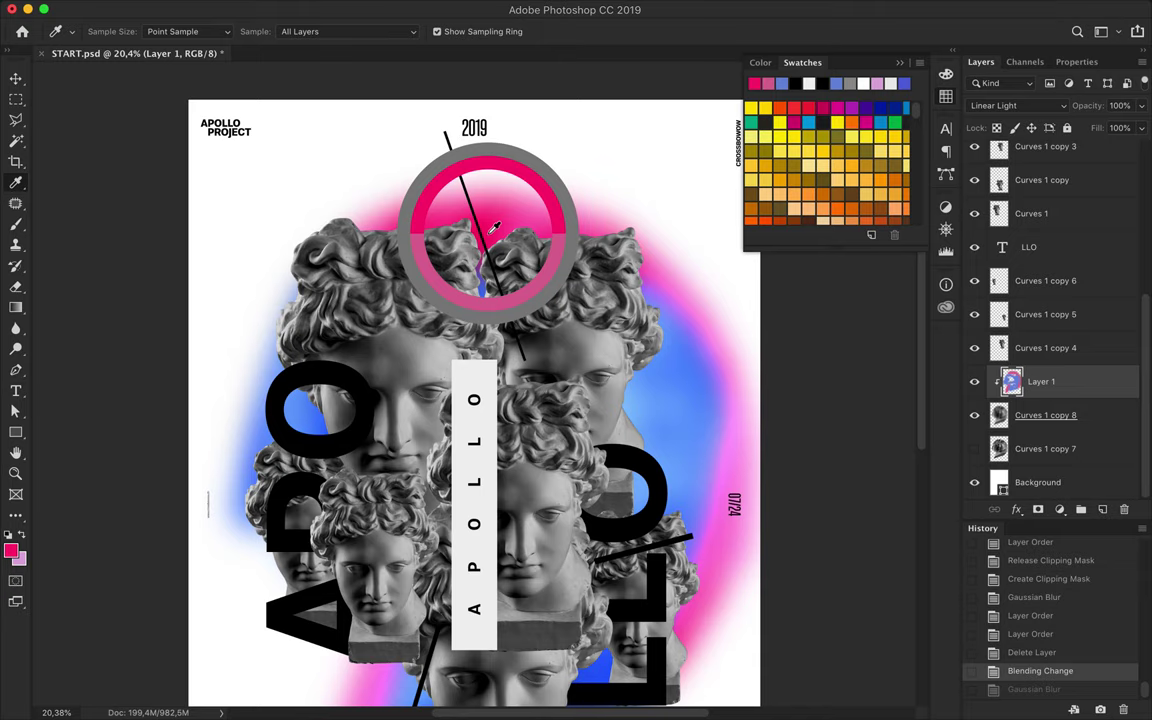
pyautogui.press('v')
pyautogui.scroll(-2, 631, 428)
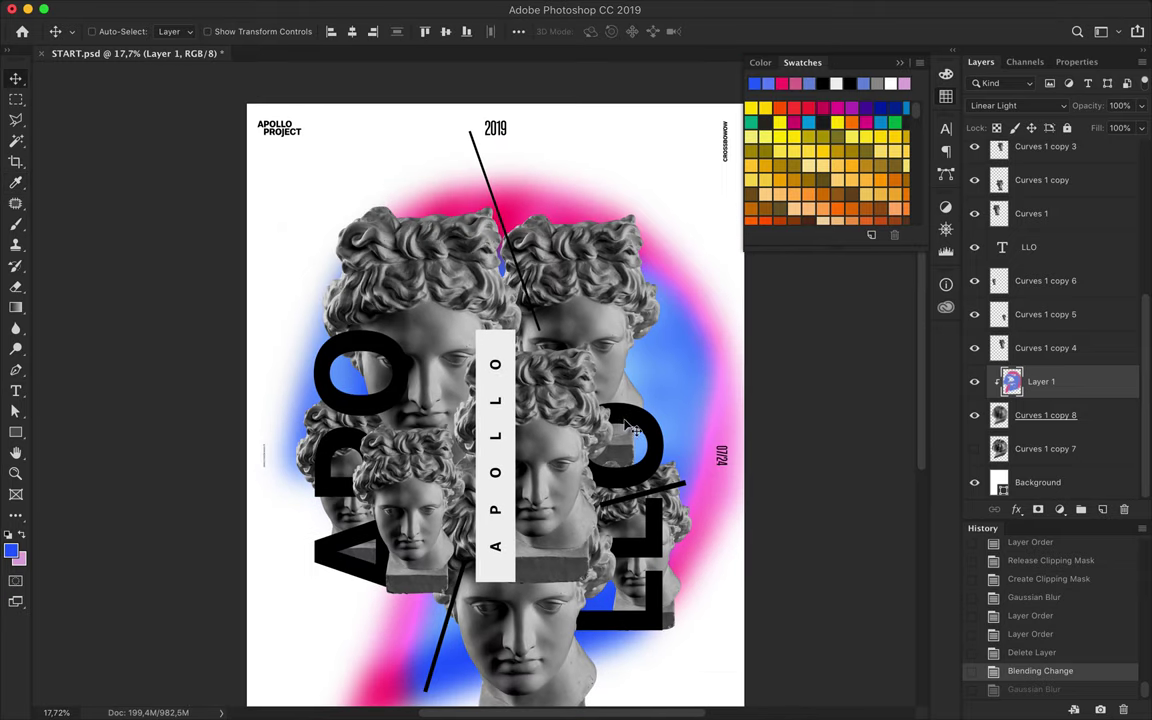
# Step: Draw a short no-fill blue line beside APOLLO, bring it to the top, thin its stroke
pyautogui.press('p')
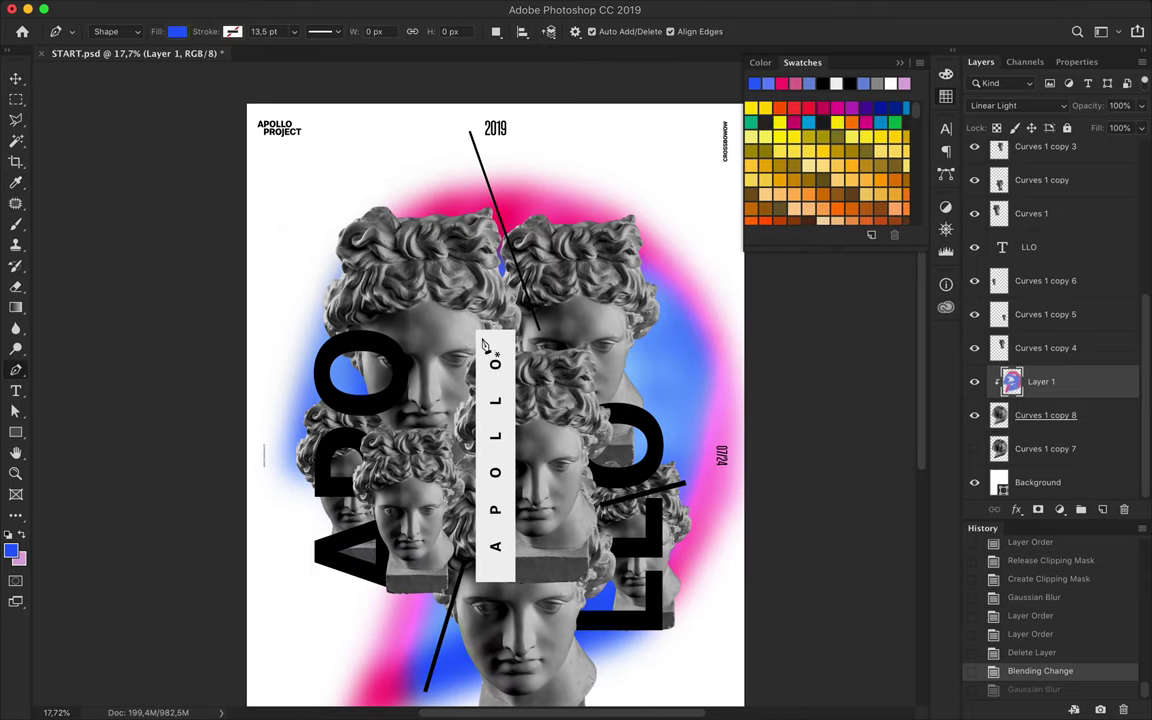
pyautogui.click(177, 31)
pyautogui.click(232, 31)
pyautogui.click(464, 330)
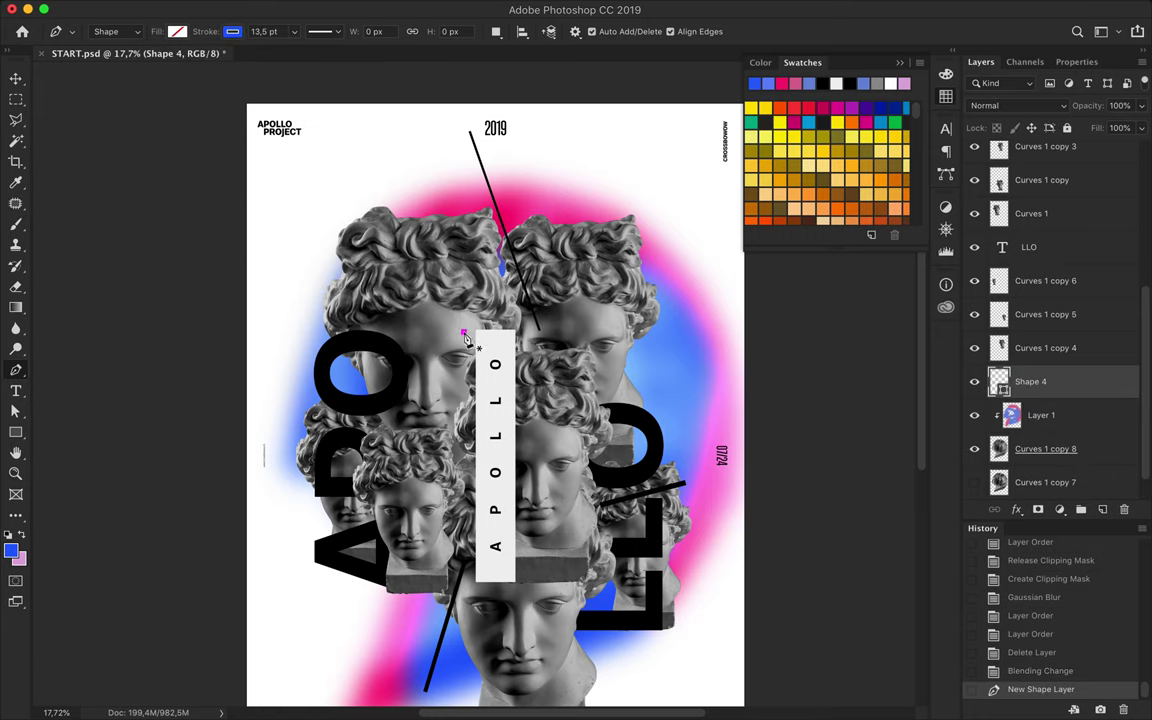
pyautogui.scroll(1, 473, 390)
pyautogui.scroll(5, 473, 390)
pyautogui.press('v')
pyautogui.hotkey('ctrl', 'shift', ']')
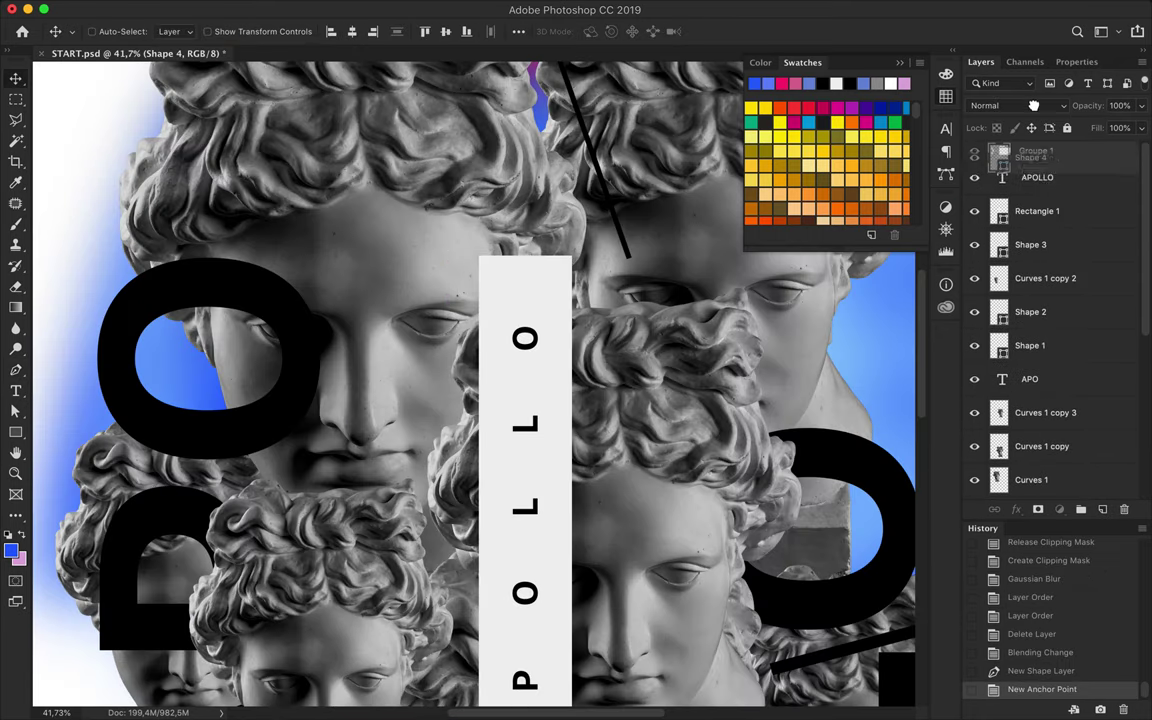
pyautogui.press('a')
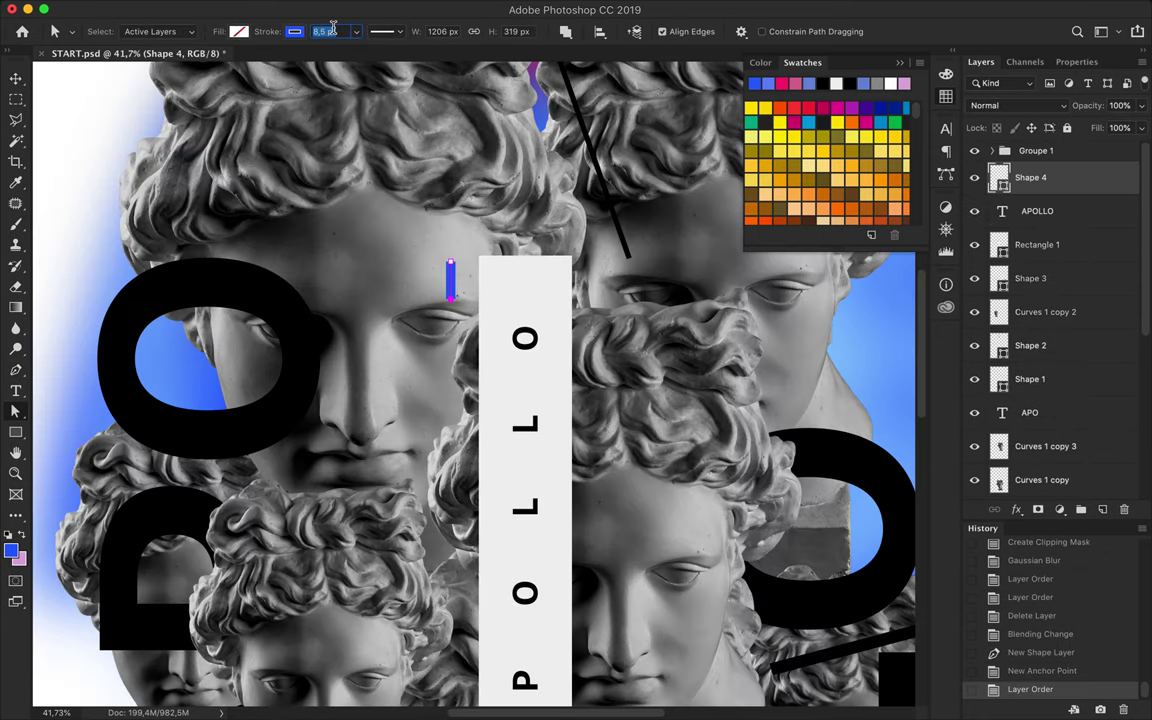
pyautogui.press('Return')
pyautogui.press('Down')
pyautogui.press('v')
# Step: Duplicate blue tick copies across the busts and recolour one copy's stroke pink
pyautogui.moveTo(450, 280)
pyautogui.mouseDown()
pyautogui.moveTo(635, 445)
pyautogui.moveTo(390, 587)
pyautogui.moveTo(720, 630)
pyautogui.mouseUp()
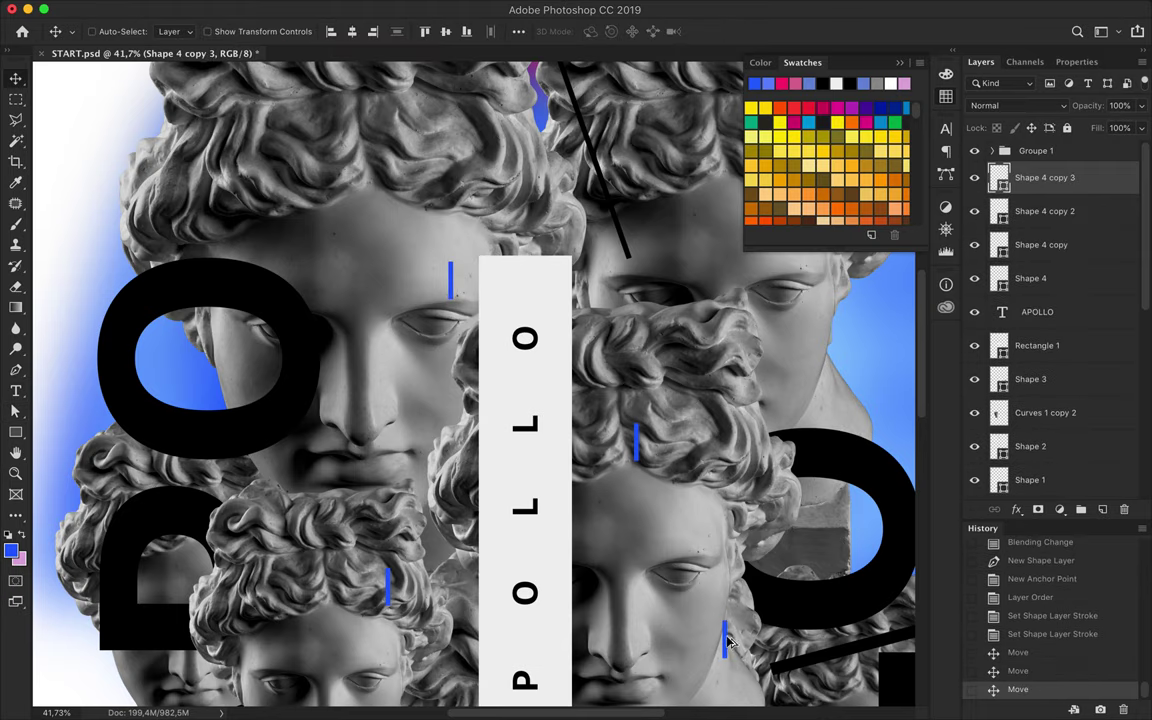
pyautogui.scroll(-3, 640, 512)
pyautogui.moveTo(403, 611)
pyautogui.mouseDown()
pyautogui.moveTo(545, 688)
pyautogui.moveTo(485, 178)
pyautogui.moveTo(563, 265)
pyautogui.moveTo(447, 184)
pyautogui.moveTo(390, 304)
pyautogui.mouseUp()
pyautogui.press('a')
pyautogui.click(295, 31)
pyautogui.press('v')
# Step: Scatter pink tick copies over the lower busts and select the Curves 1 copy layer
pyautogui.moveTo(549, 399)
pyautogui.mouseDown()
pyautogui.moveTo(607, 442)
pyautogui.moveTo(410, 510)
pyautogui.mouseUp()
pyautogui.scroll(-3, 593, 587)
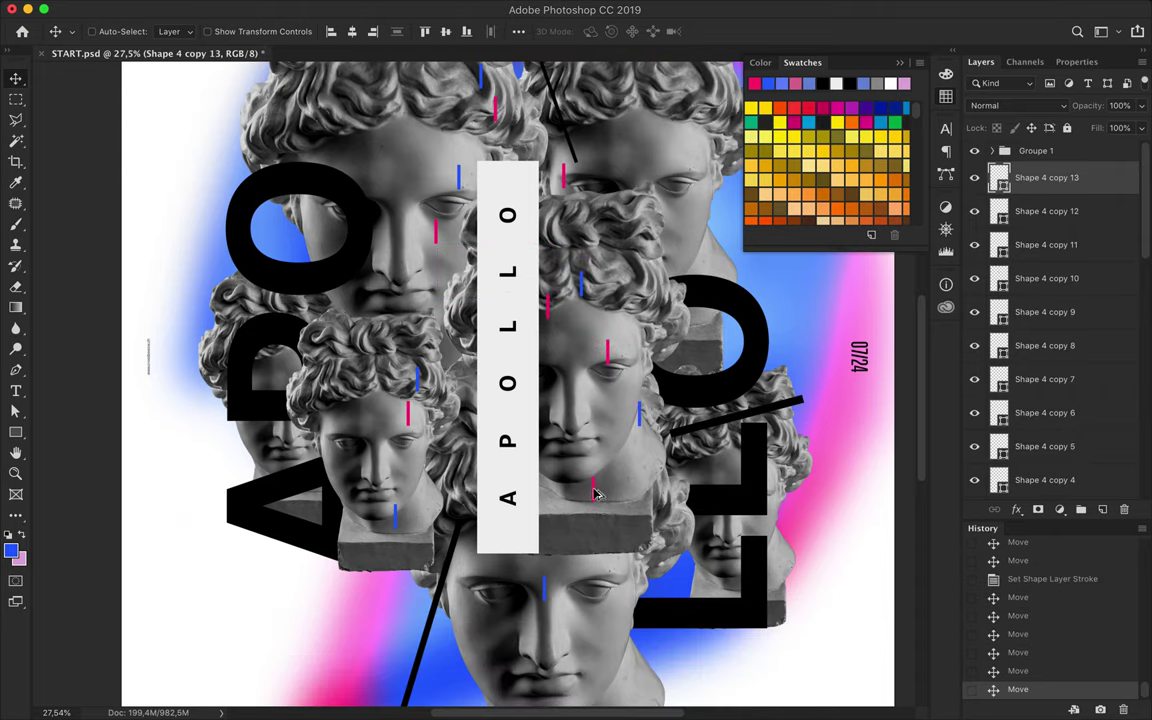
pyautogui.moveTo(594, 488)
pyautogui.mouseDown()
pyautogui.moveTo(464, 572)
pyautogui.moveTo(538, 606)
pyautogui.mouseUp()
pyautogui.scroll(-2, 538, 608)
pyautogui.scroll(-2, 538, 608)
pyautogui.scroll(-2, 540, 606)
pyautogui.scroll(-2, 543, 604)
pyautogui.scroll(6, 530, 580)
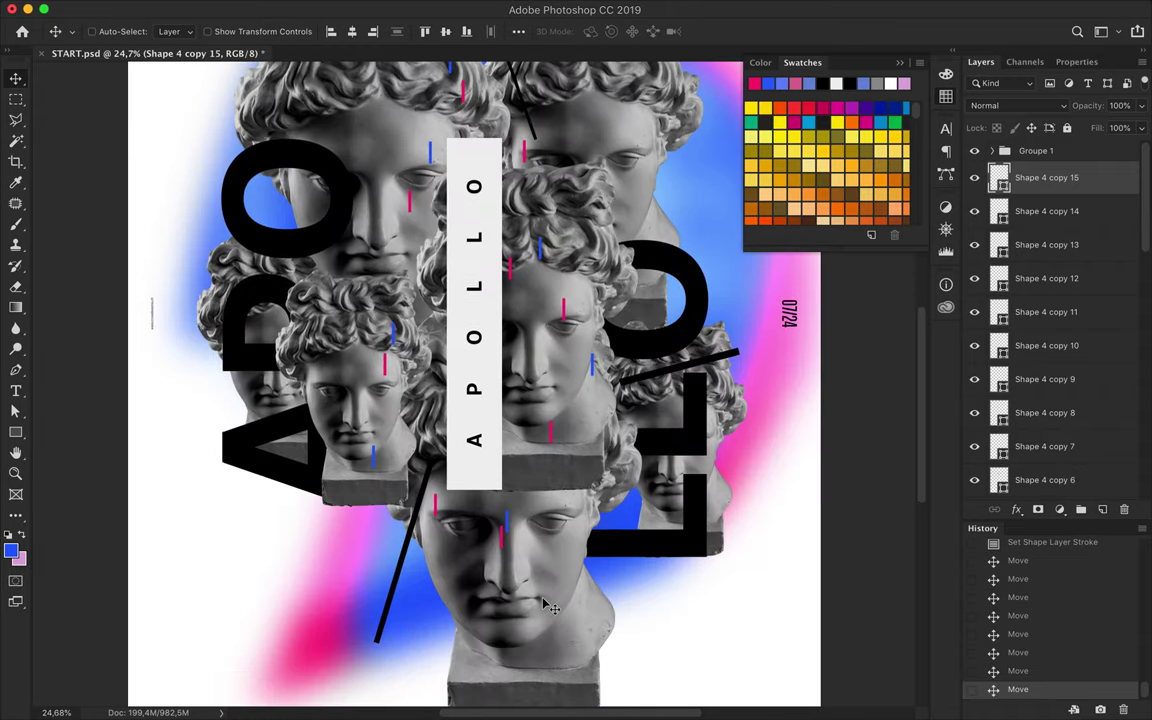
pyautogui.keyDown('ctrl'); pyautogui.click(512, 552); pyautogui.keyUp('ctrl')
# Step: Brush blue over the lower central bust, clip it there, and blend it with Overlay
pyautogui.press('b')
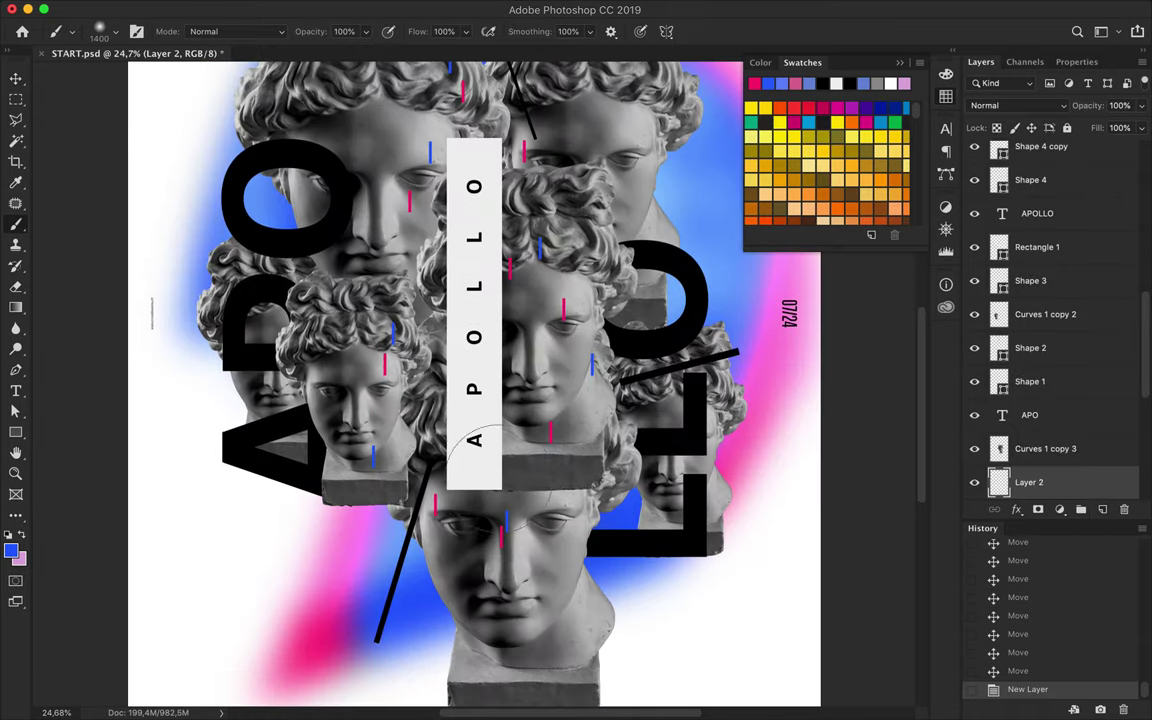
pyautogui.scroll(-2, 474, 382)
pyautogui.moveTo(460, 425)
pyautogui.mouseDown()
pyautogui.moveTo(500, 560)
pyautogui.moveTo(530, 340)
pyautogui.moveTo(510, 580)
pyautogui.moveTo(405, 360)
pyautogui.mouseUp()
pyautogui.press('v')
pyautogui.scroll(-3, 1040, 400)
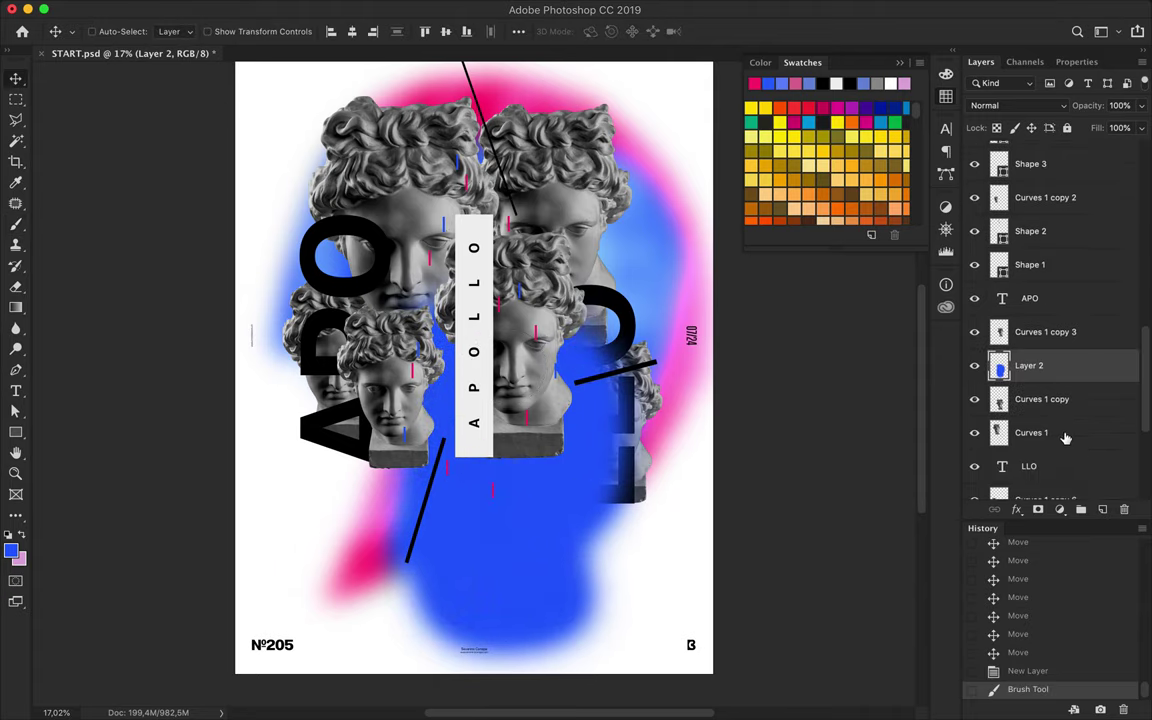
pyautogui.keyDown('alt'); pyautogui.click(990, 381); pyautogui.keyUp('alt')
pyautogui.click(1050, 105)
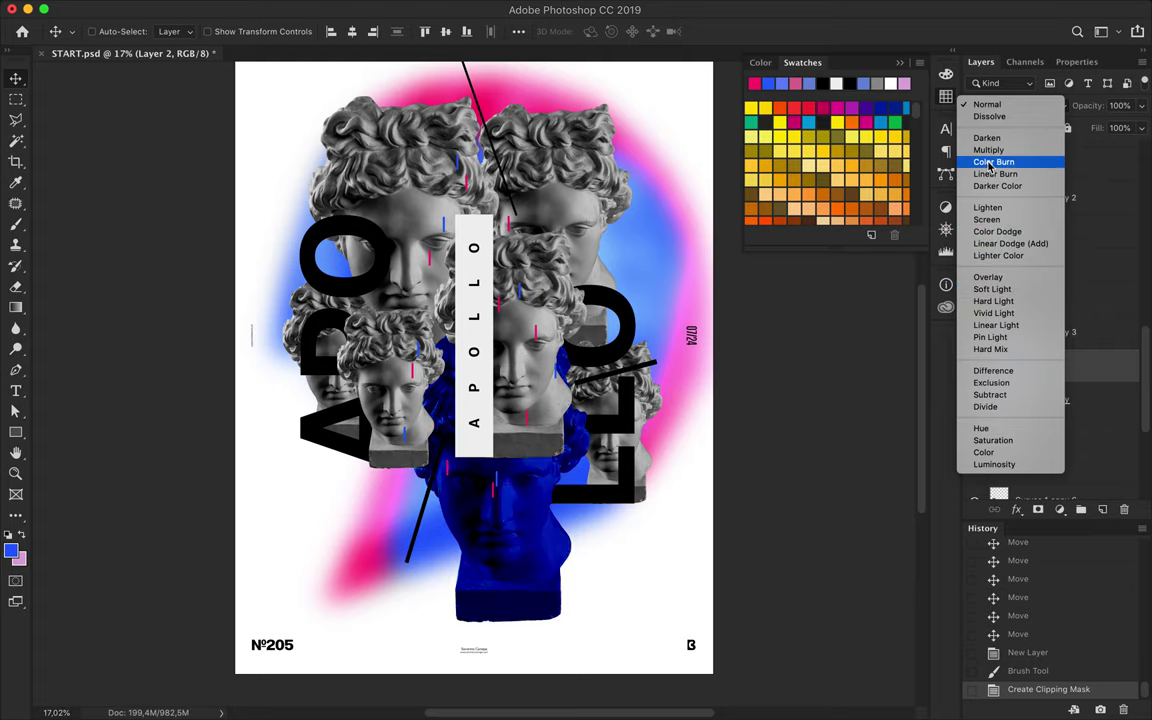
pyautogui.click(998, 277)
pyautogui.click(1031, 432)
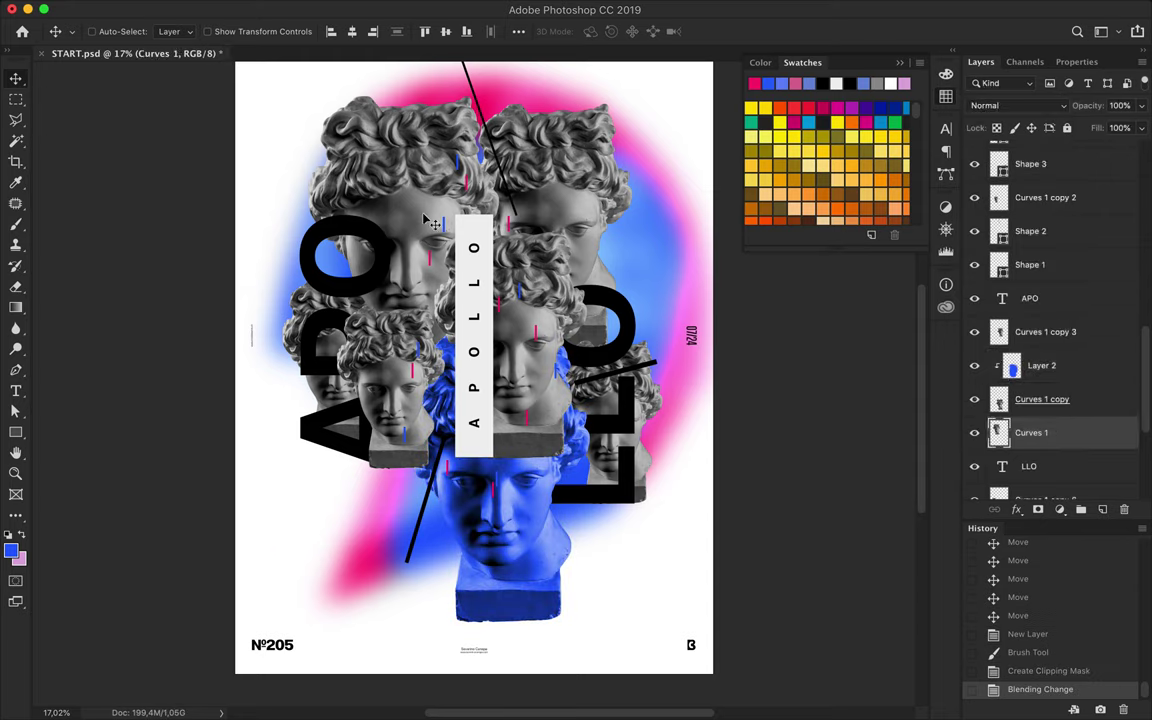
pyautogui.press('b')
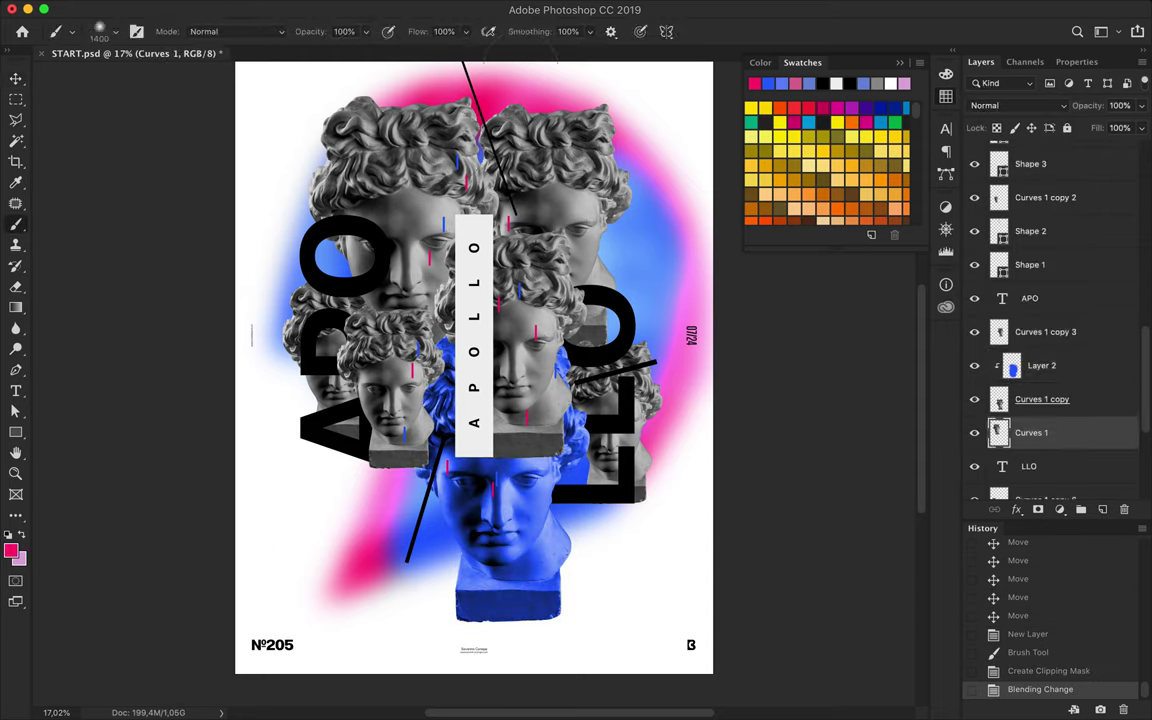
# Step: On a new layer above Curves 1, brush pink over the upper-left bust, clipped, in Overlay
pyautogui.click(1102, 510)
pyautogui.press('u')
pyautogui.press('b')
pyautogui.moveTo(300, 90); pyautogui.dragTo(444, 168)
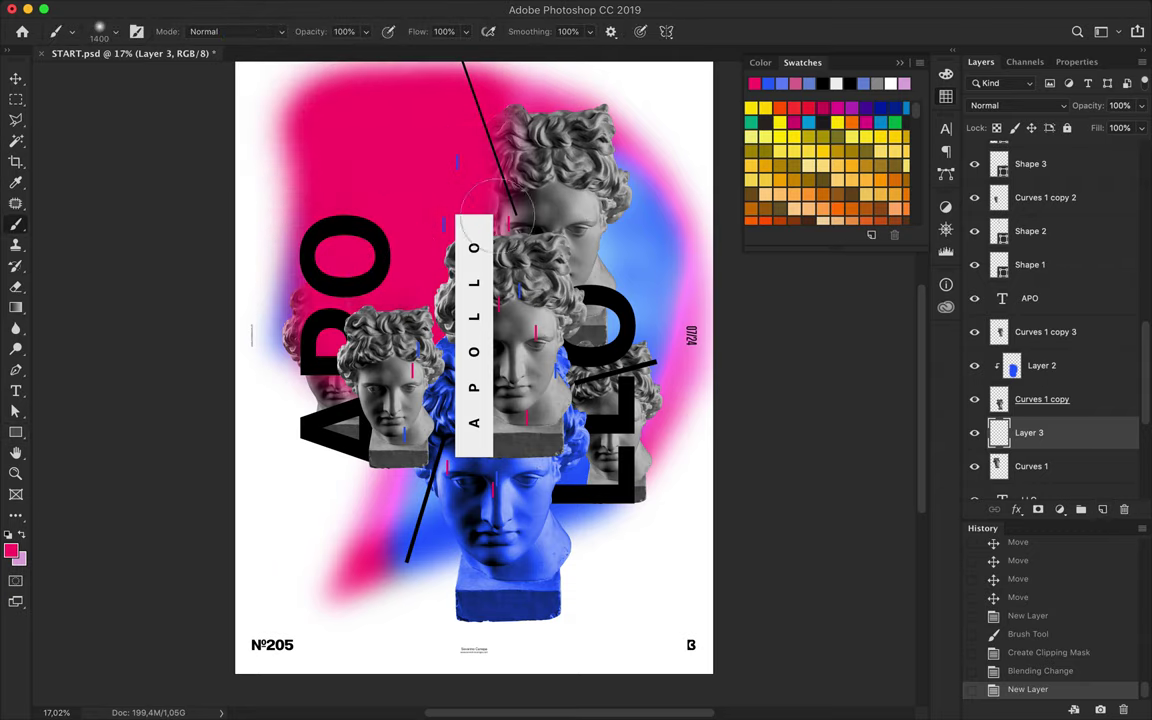
pyautogui.press('v')
pyautogui.keyDown('alt'); pyautogui.click(1041, 449); pyautogui.keyUp('alt')
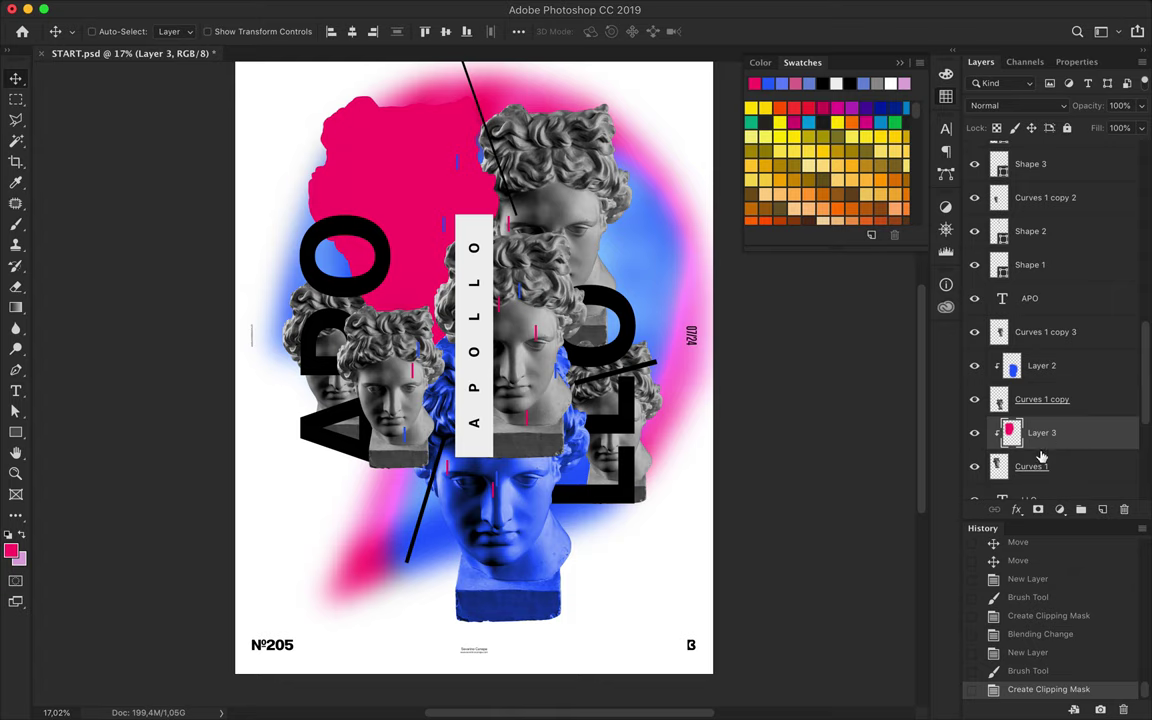
pyautogui.click(1014, 106)
pyautogui.click(980, 276)
# Step: Scroll the Layers panel and select the Shape 2 layer
pyautogui.scroll(1, 425, 157)
pyautogui.scroll(1, 425, 157)
pyautogui.scroll(1, 425, 157)
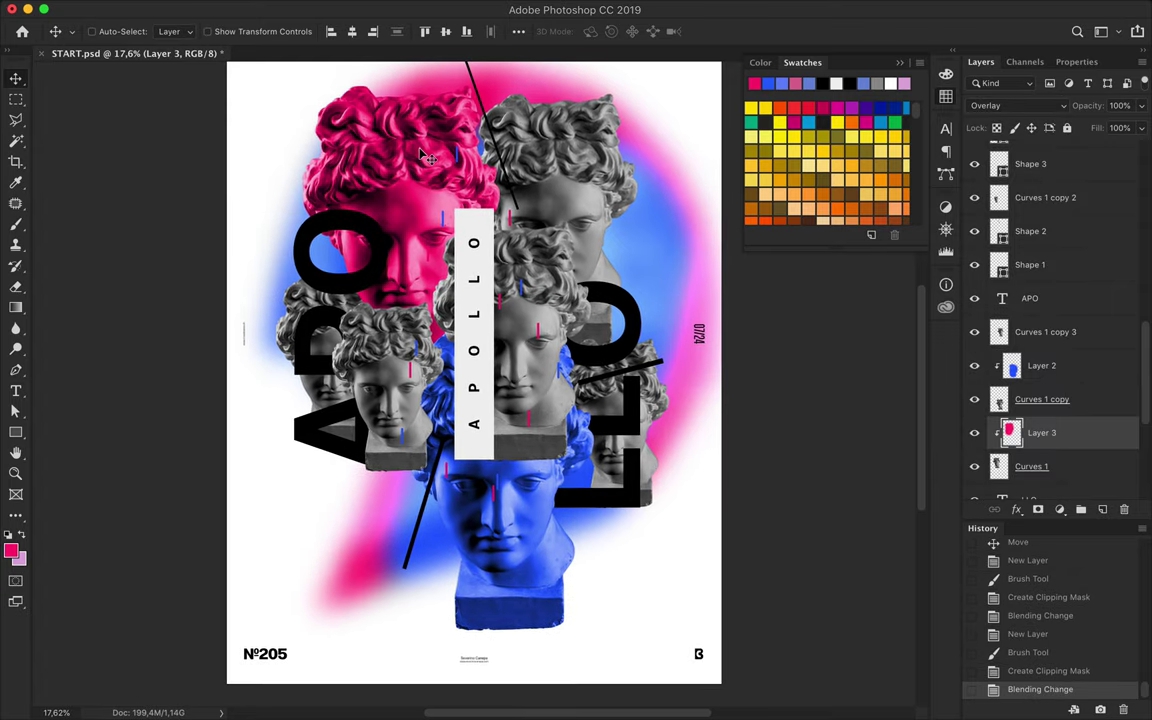
pyautogui.scroll(-5, 1050, 330)
pyautogui.scroll(8, 1050, 330)
pyautogui.click(1030, 352)
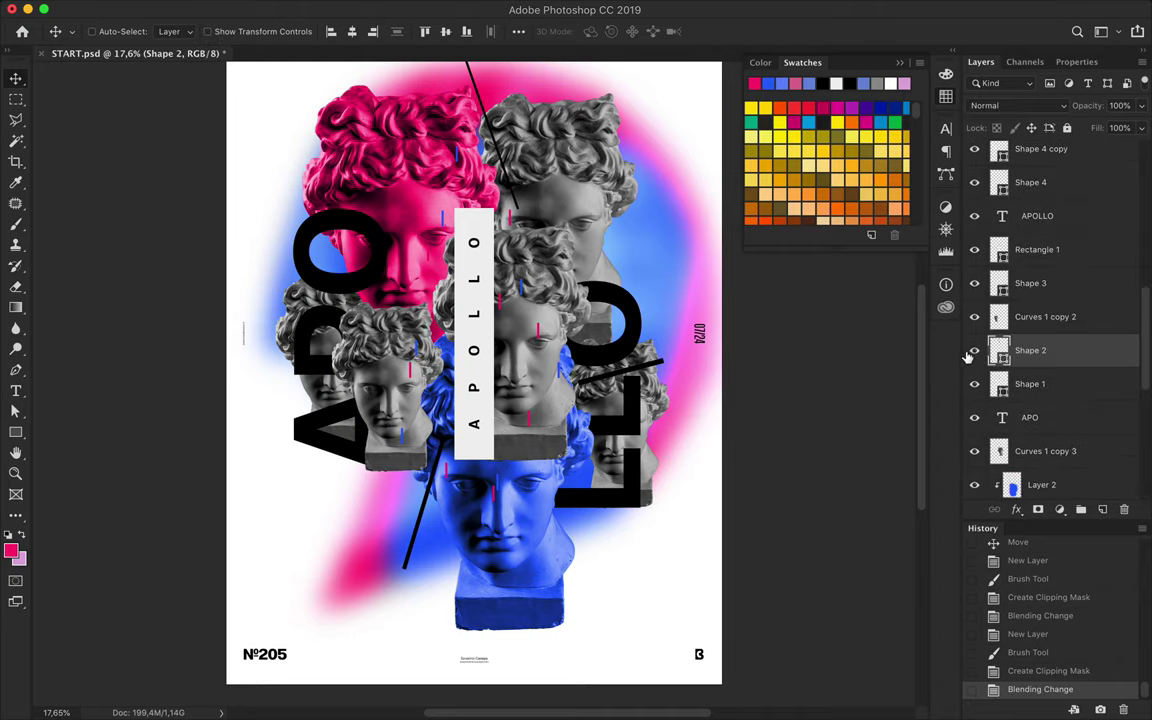
# Step: Group the tick mark layers Shape 4 copy 6–15 into Group 1
pyautogui.scroll(2, 1000, 380)
pyautogui.click(1050, 360)
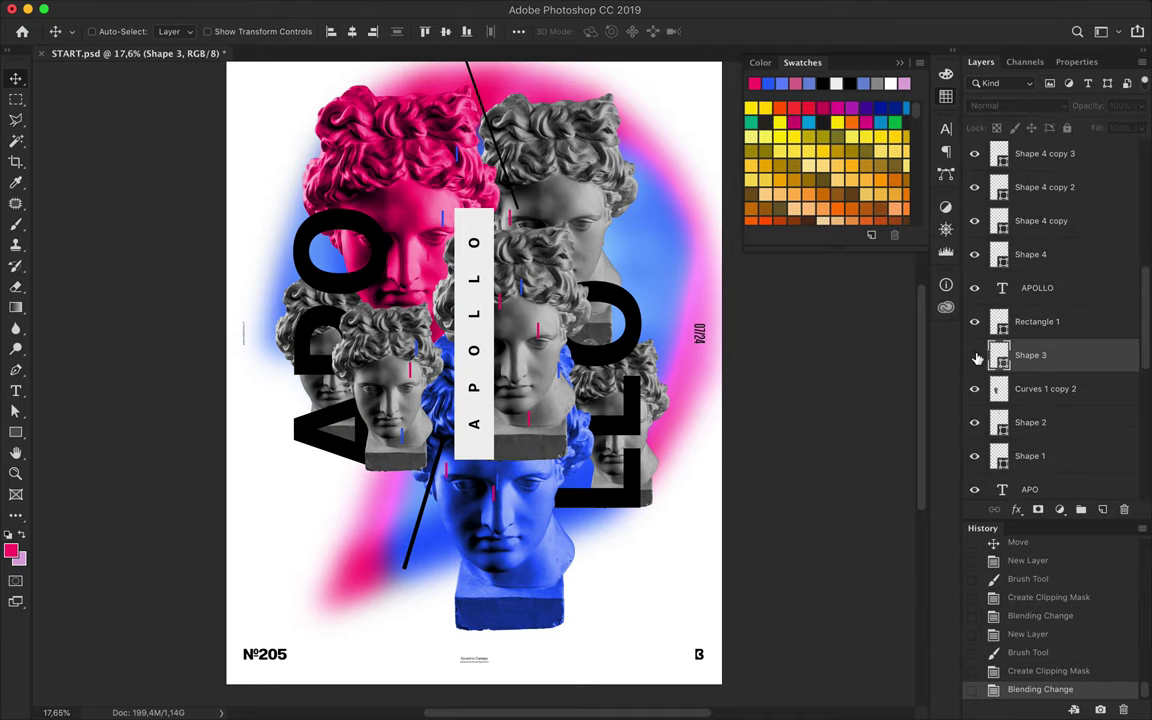
pyautogui.scroll(2, 1000, 365)
pyautogui.click(1030, 305)
pyautogui.scroll(5, 1050, 330)
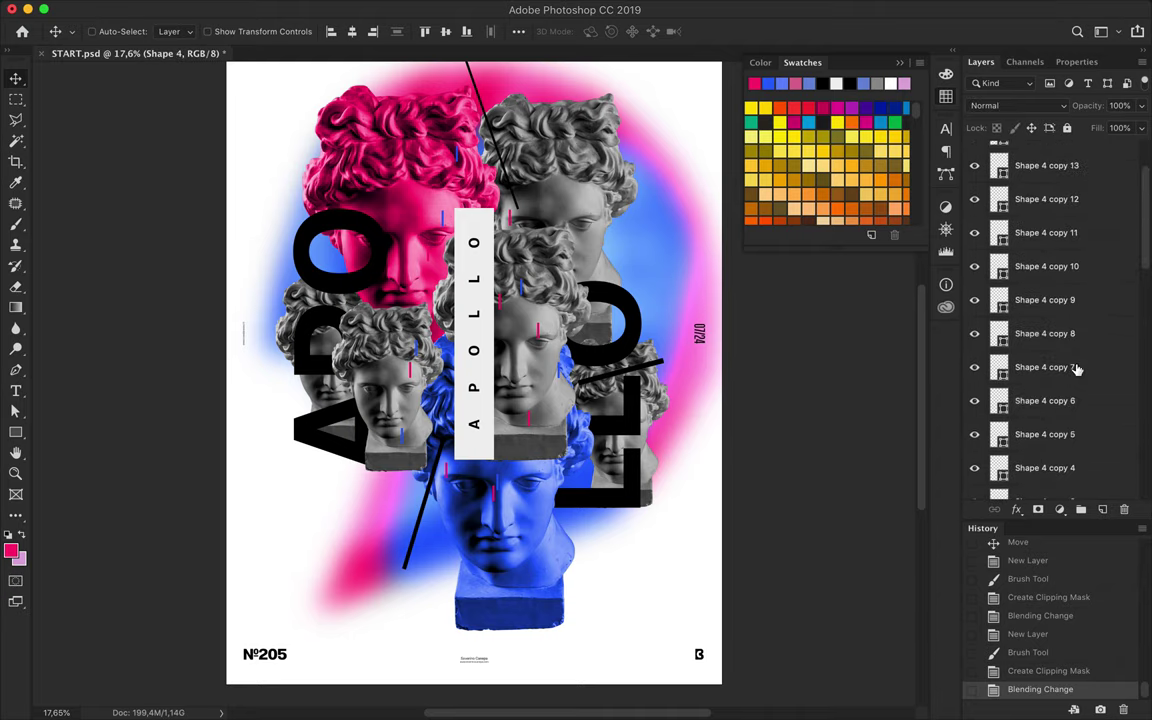
pyautogui.keyDown('shift'); pyautogui.click(1047, 177); pyautogui.keyUp('shift')
pyautogui.click(1082, 511)
# Step: Move Group 1 to the lower-right white area and stack it just above Background
pyautogui.moveTo(700, 500); pyautogui.dragTo(713, 488)
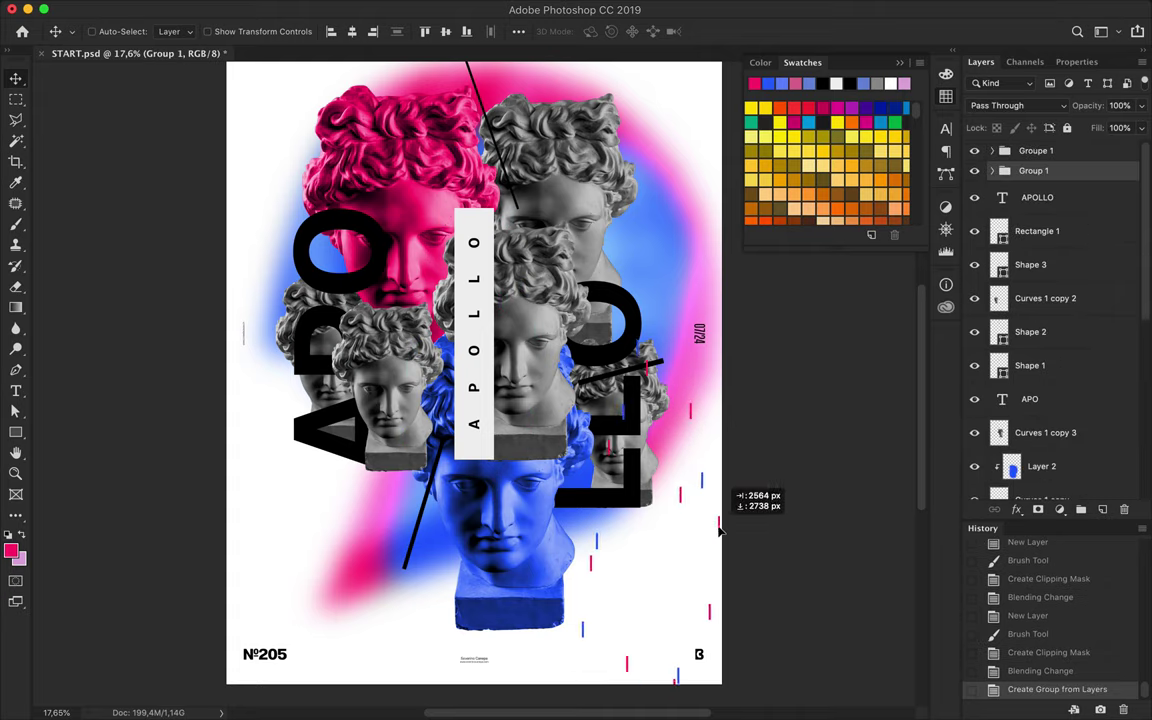
pyautogui.moveTo(1033, 170); pyautogui.dragTo(1040, 476)
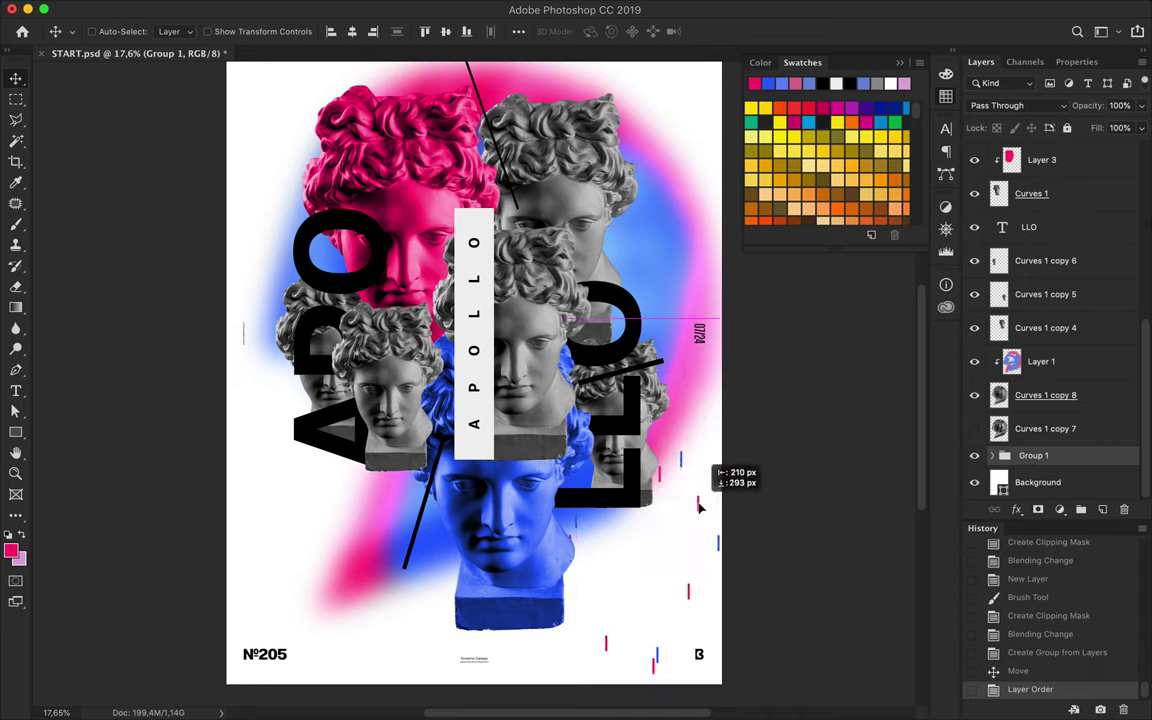
pyautogui.moveTo(700, 507); pyautogui.dragTo(712, 507)
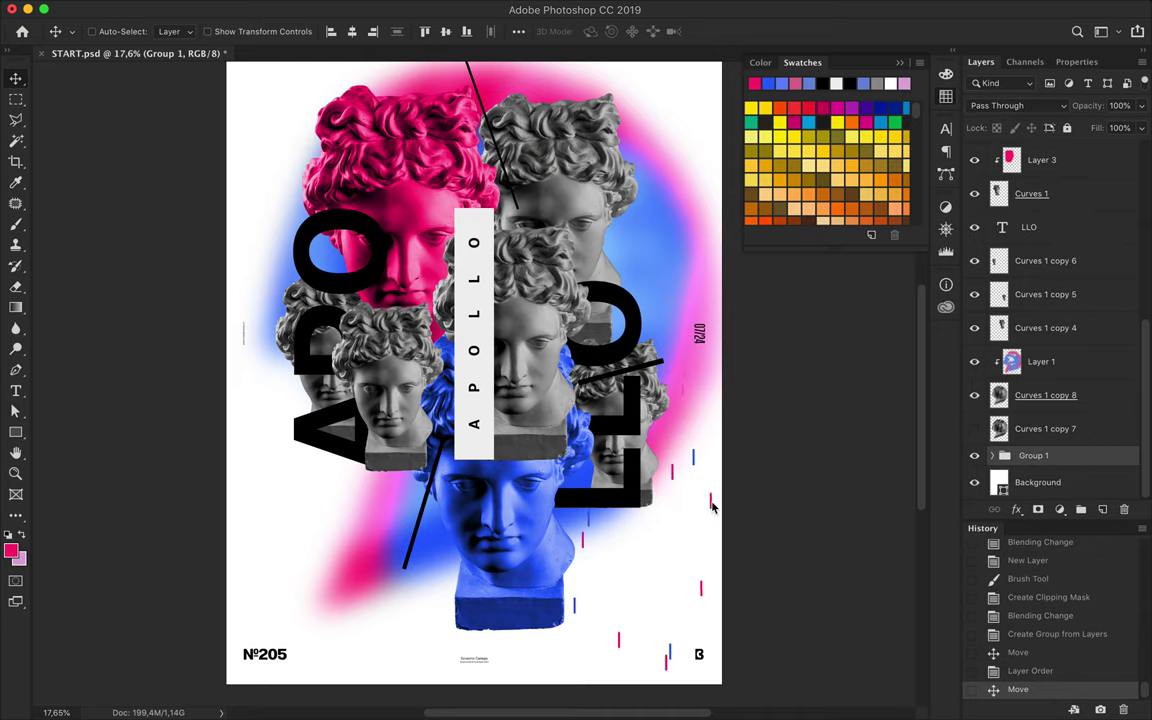
pyautogui.click(576, 613)
pyautogui.moveTo(576, 613)
pyautogui.mouseDown()
pyautogui.moveTo(643, 596)
pyautogui.moveTo(622, 535)
pyautogui.moveTo(275, 185)
pyautogui.moveTo(672, 74)
pyautogui.moveTo(676, 92)
pyautogui.moveTo(411, 118)
pyautogui.moveTo(447, 193)
pyautogui.mouseUp()
pyautogui.hotkey('ctrl', 'z')
pyautogui.click(575, 610)
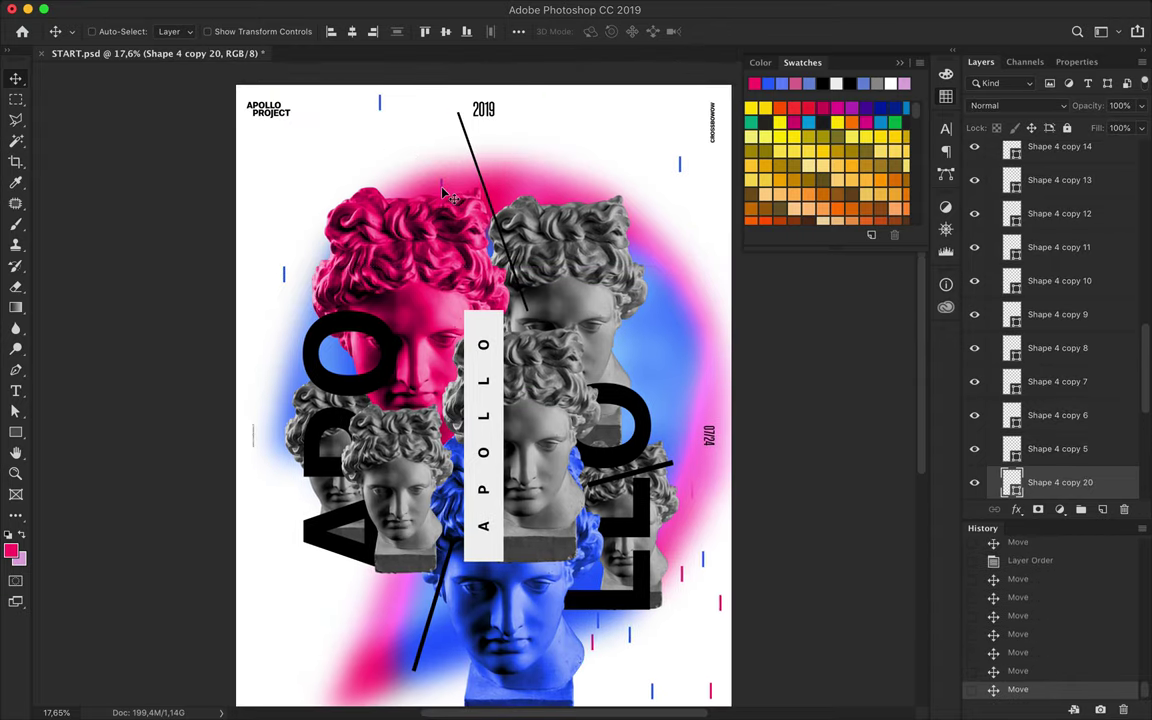
# Step: Duplicate tick marks near the top and scatter pink copies across the poster
pyautogui.moveTo(574, 176); pyautogui.dragTo(293, 503)
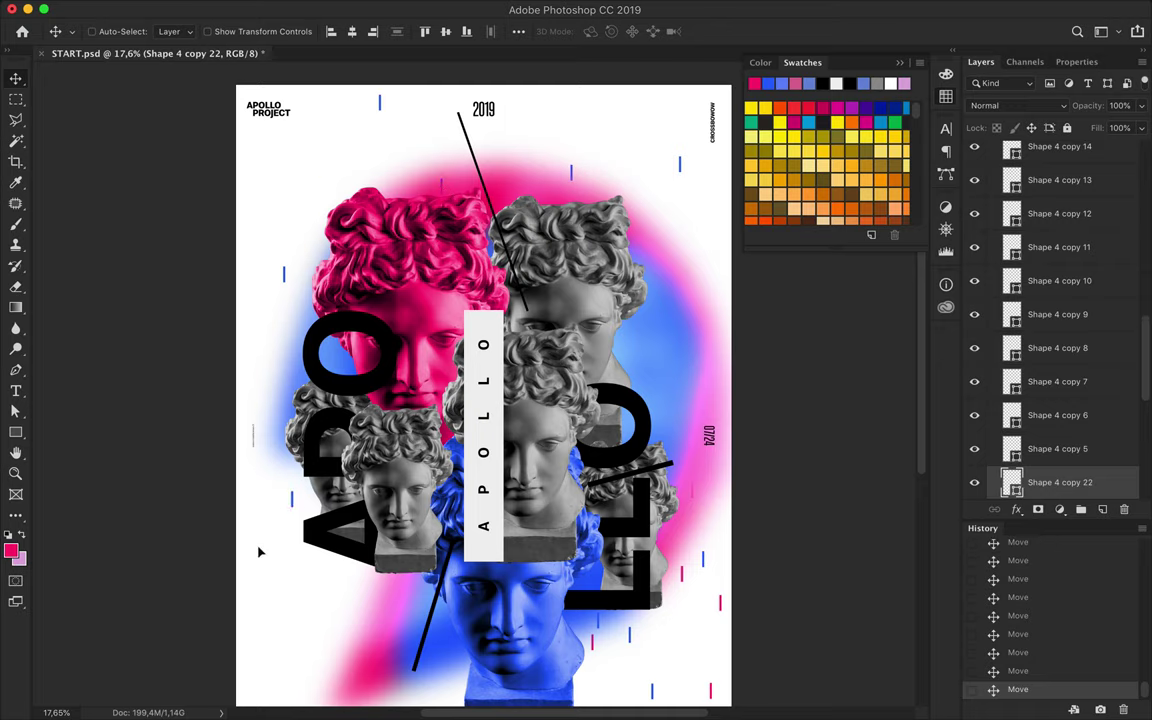
pyautogui.scroll(-3, 258, 566)
pyautogui.click(722, 527)
pyautogui.moveTo(689, 561)
pyautogui.mouseDown()
pyautogui.moveTo(668, 553)
pyautogui.moveTo(564, 676)
pyautogui.moveTo(320, 545)
pyautogui.moveTo(258, 626)
pyautogui.mouseUp()
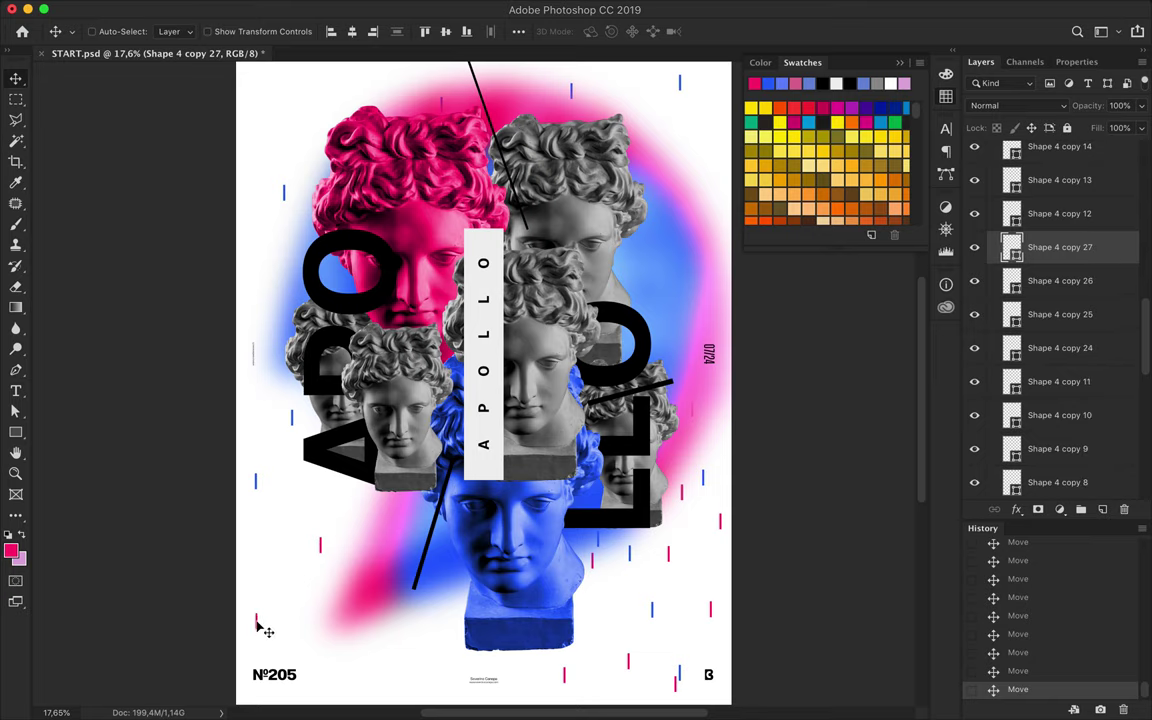
pyautogui.moveTo(489, 272); pyautogui.dragTo(663, 158)
pyautogui.scroll(5, 603, 152)
pyautogui.moveTo(548, 218)
pyautogui.mouseDown()
pyautogui.moveTo(636, 181)
pyautogui.moveTo(633, 193)
pyautogui.moveTo(264, 225)
pyautogui.moveTo(308, 178)
pyautogui.mouseUp()
# Step: Add tick mark copies at the lower left, bottom, top and top-left
pyautogui.scroll(-5, 478, 286)
pyautogui.scroll(-2, 478, 286)
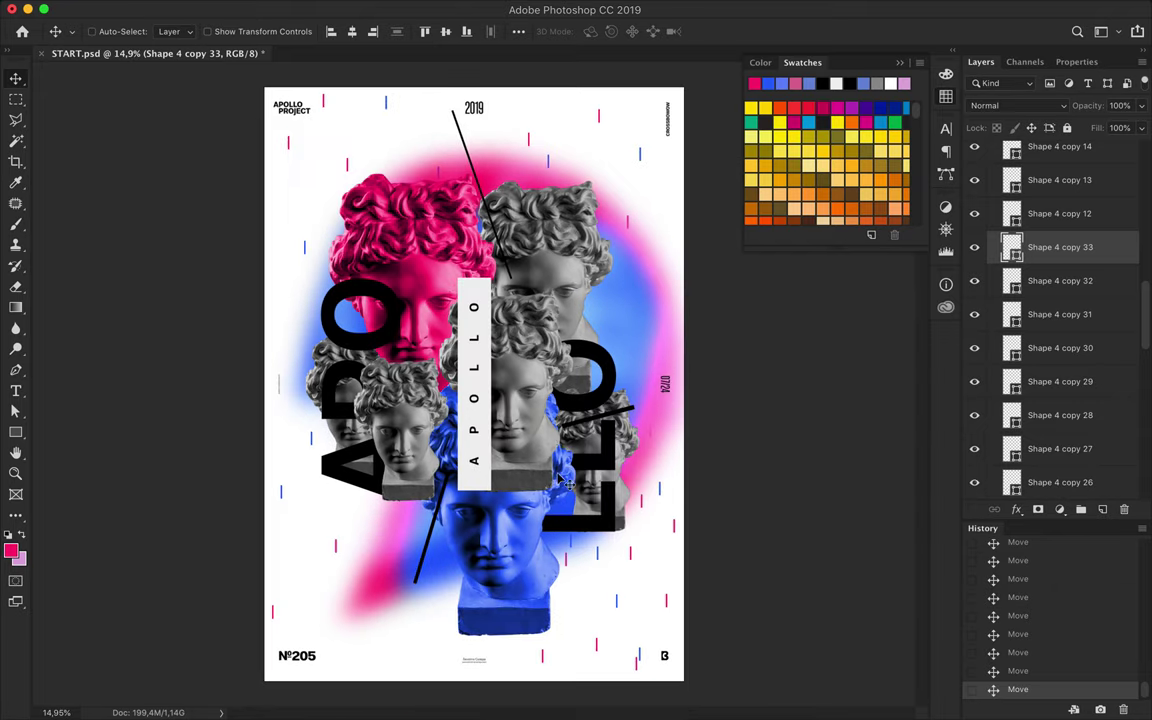
pyautogui.moveTo(350, 205)
pyautogui.mouseDown()
pyautogui.moveTo(398, 620)
pyautogui.moveTo(368, 664)
pyautogui.moveTo(517, 651)
pyautogui.mouseUp()
pyautogui.moveTo(430, 592)
pyautogui.mouseDown()
pyautogui.moveTo(436, 650)
pyautogui.moveTo(312, 583)
pyautogui.moveTo(361, 515)
pyautogui.mouseUp()
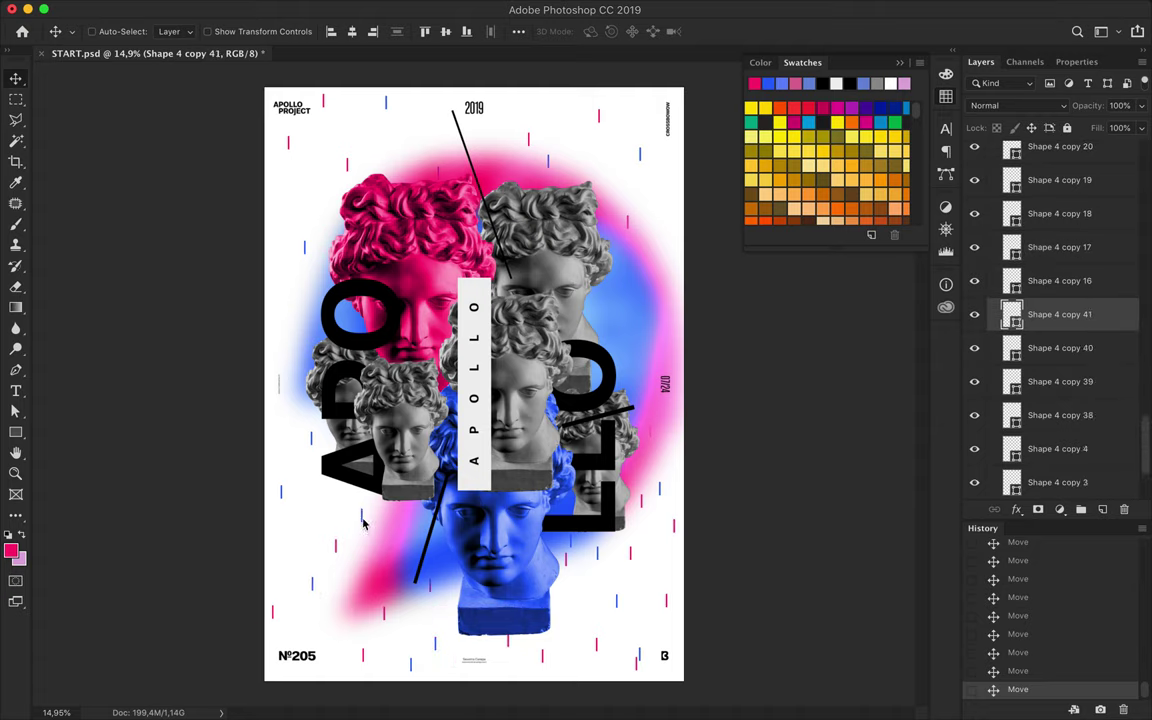
pyautogui.moveTo(381, 566)
pyautogui.mouseDown()
pyautogui.moveTo(521, 181)
pyautogui.moveTo(560, 115)
pyautogui.moveTo(648, 140)
pyautogui.mouseUp()
pyautogui.moveTo(654, 248)
pyautogui.mouseDown()
pyautogui.moveTo(663, 195)
pyautogui.moveTo(291, 314)
pyautogui.mouseUp()
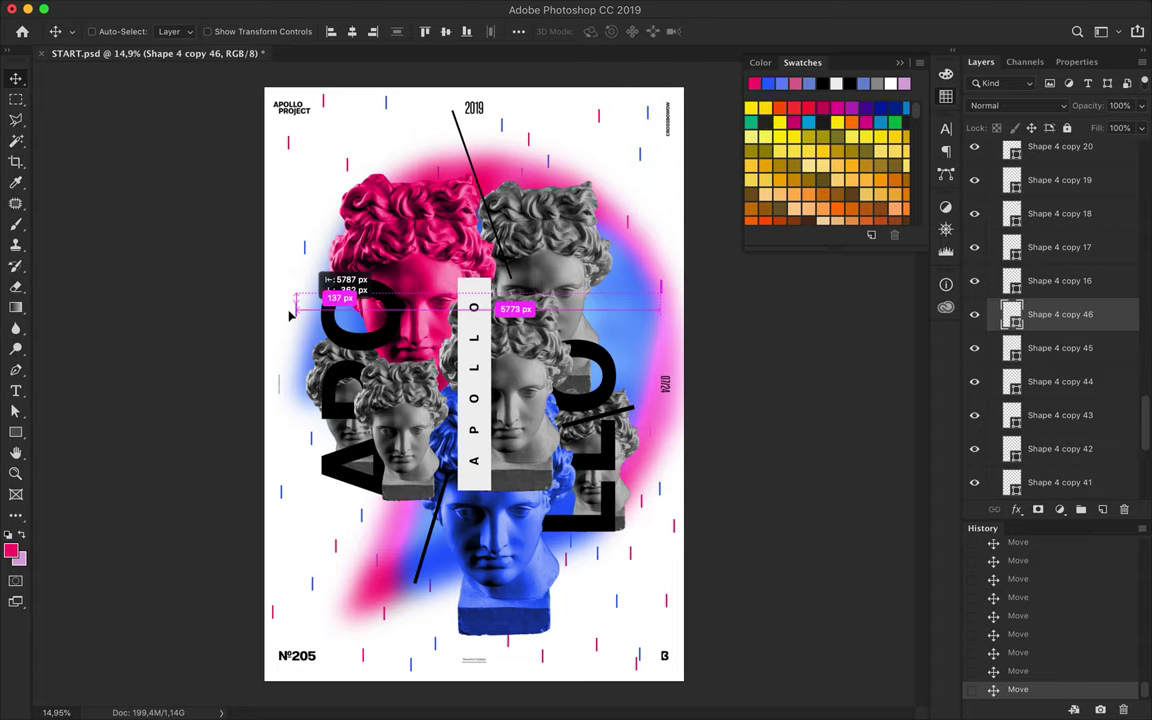
pyautogui.moveTo(303, 257); pyautogui.dragTo(367, 139)
# Step: Add more tick mark copies at the upper right, bottom, bottom right and top corners
pyautogui.scroll(-3, 330, 180)
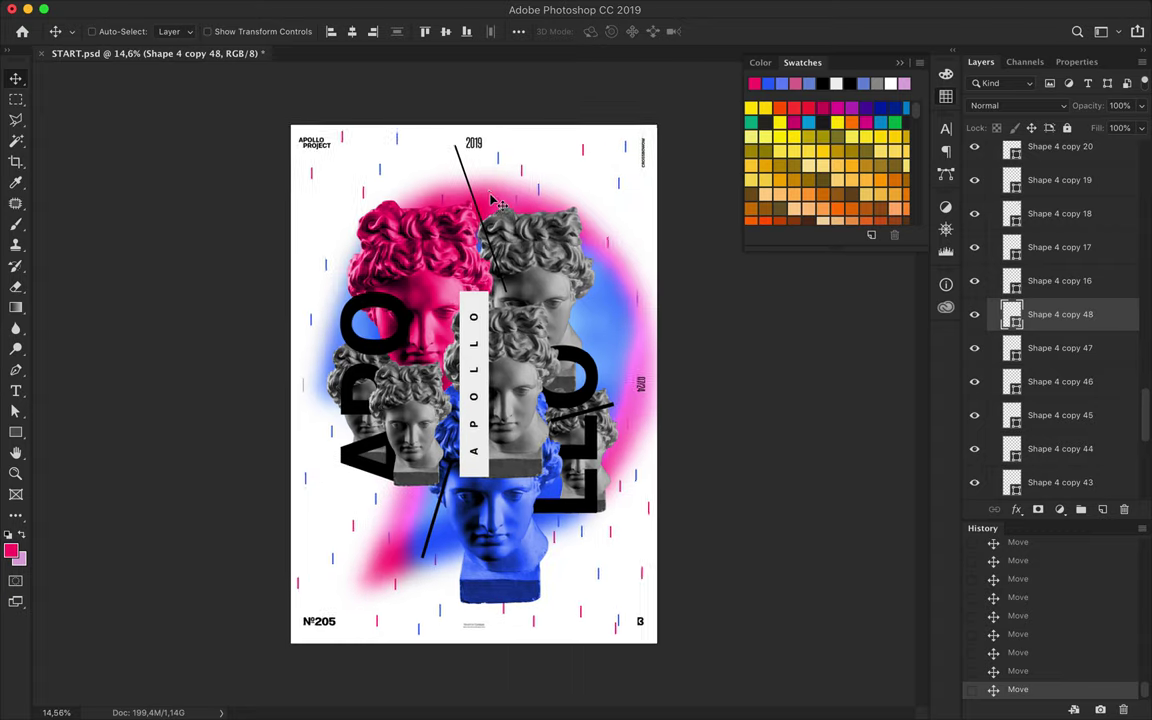
pyautogui.click(315, 183)
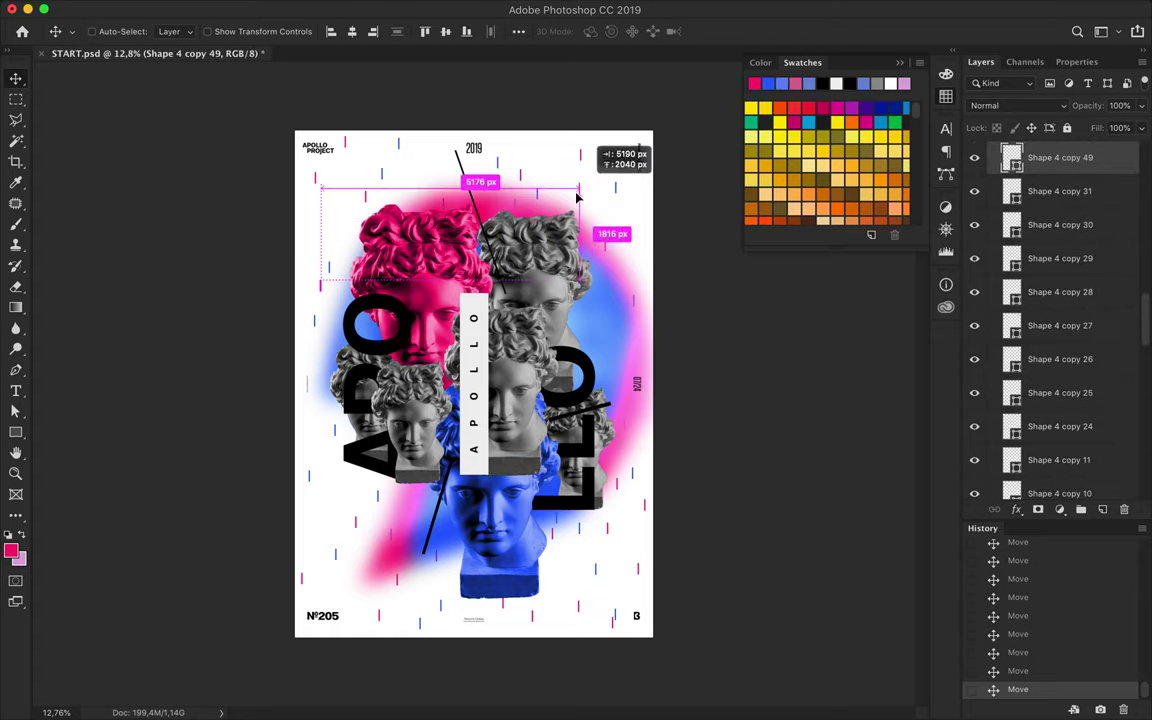
pyautogui.moveTo(315, 183); pyautogui.dragTo(545, 207)
pyautogui.moveTo(424, 618)
pyautogui.mouseDown()
pyautogui.moveTo(593, 580)
pyautogui.moveTo(304, 430)
pyautogui.mouseUp()
pyautogui.moveTo(385, 569)
pyautogui.mouseDown()
pyautogui.moveTo(567, 591)
pyautogui.moveTo(626, 537)
pyautogui.mouseUp()
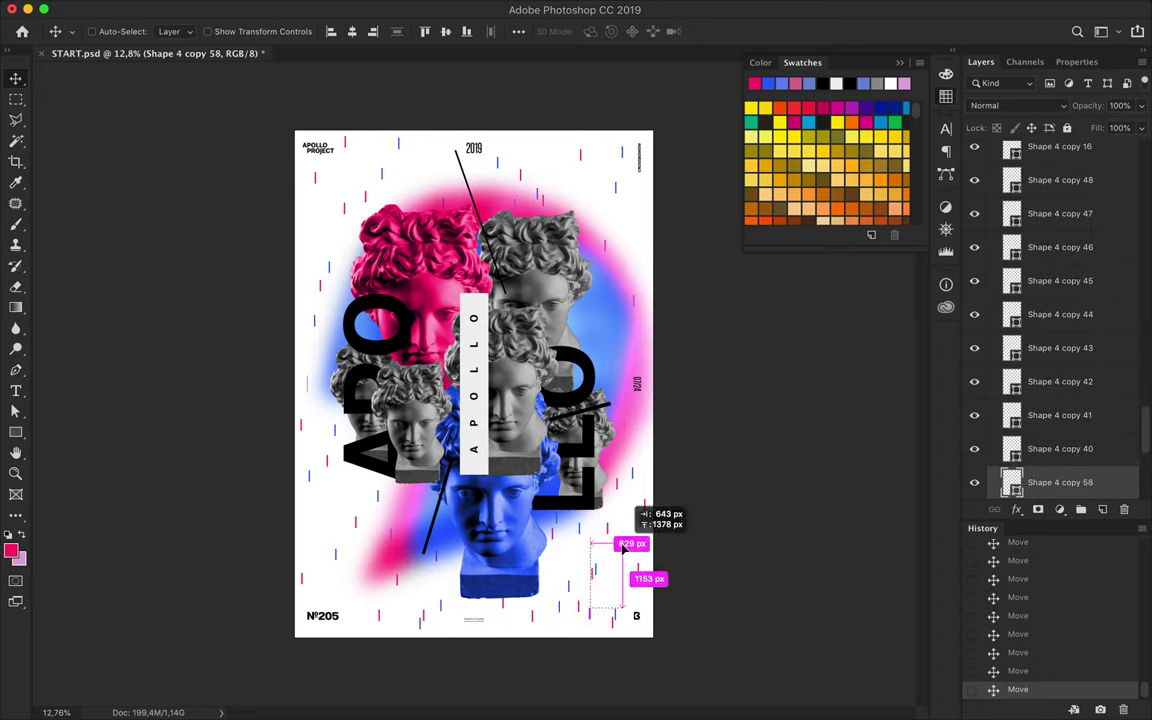
pyautogui.moveTo(638, 219); pyautogui.dragTo(552, 148)
pyautogui.moveTo(315, 178); pyautogui.dragTo(344, 210)
# Step: Fill the remaining white gaps with further tick mark copies, up to Shape 4 copy 70
pyautogui.moveTo(575, 256)
pyautogui.mouseDown()
pyautogui.moveTo(590, 215)
pyautogui.moveTo(550, 165)
pyautogui.mouseUp()
pyautogui.moveTo(340, 470); pyautogui.dragTo(318, 550)
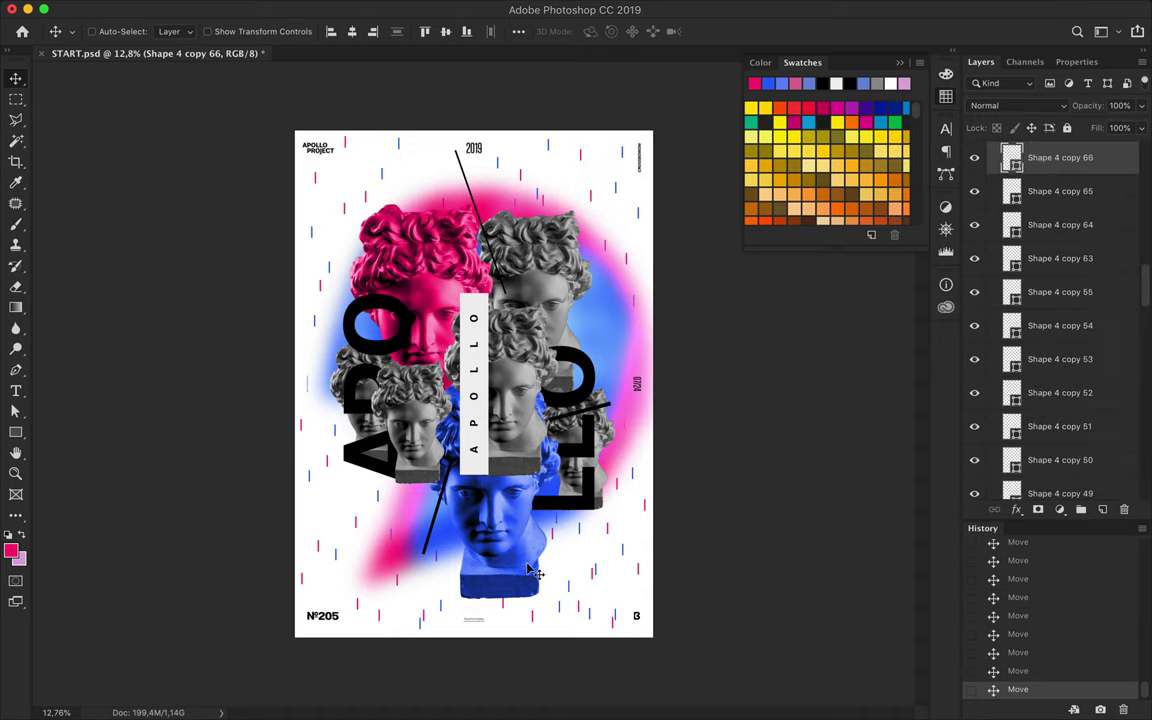
pyautogui.moveTo(546, 522)
pyautogui.mouseDown()
pyautogui.moveTo(340, 177)
pyautogui.moveTo(445, 140)
pyautogui.mouseUp()
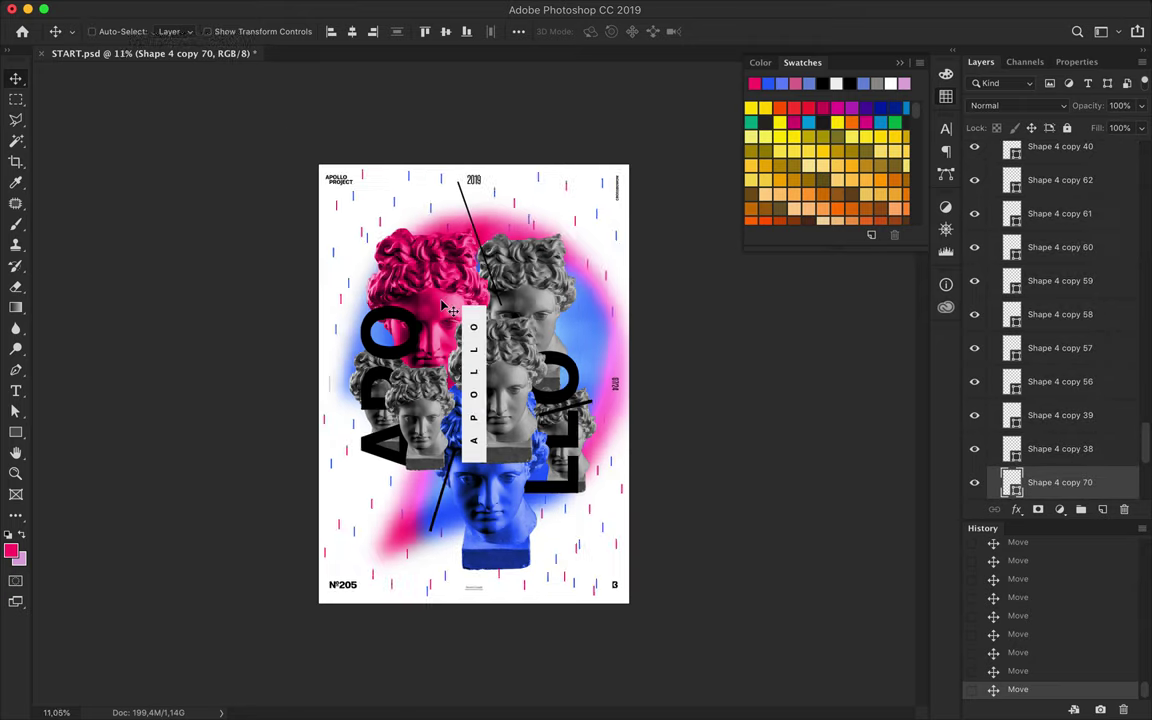
pyautogui.scroll(3, 450, 311)
pyautogui.scroll(-2, 490, 360)
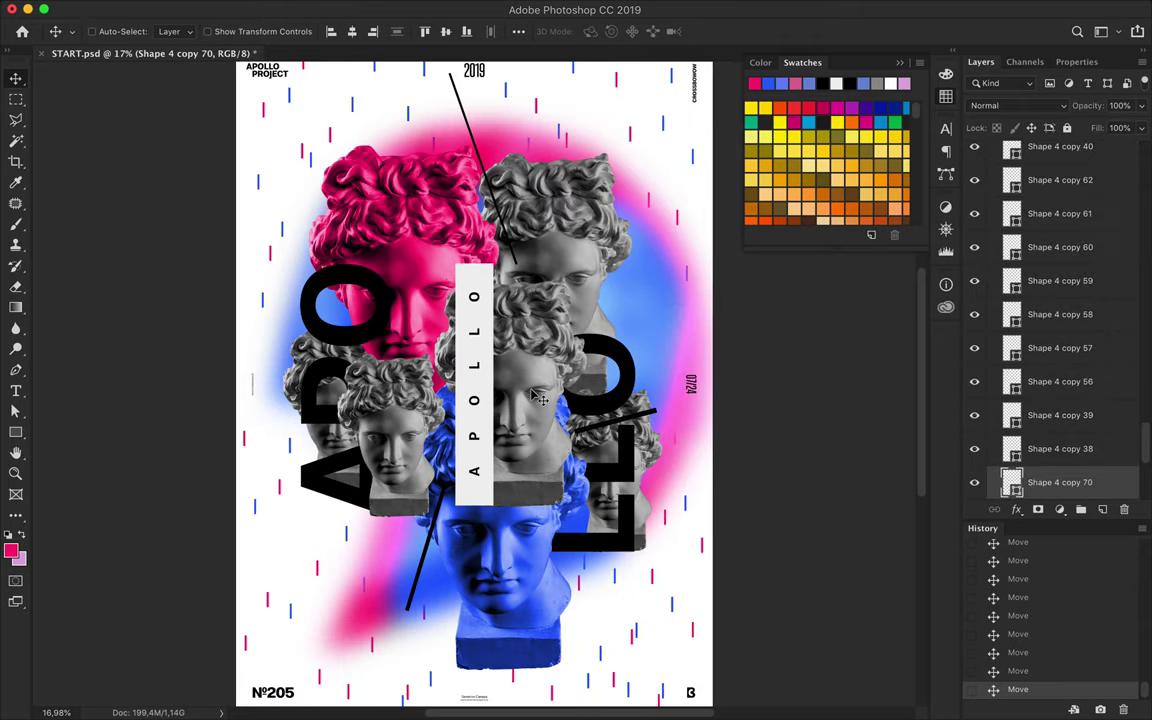
pyautogui.scroll(10, 1000, 280)
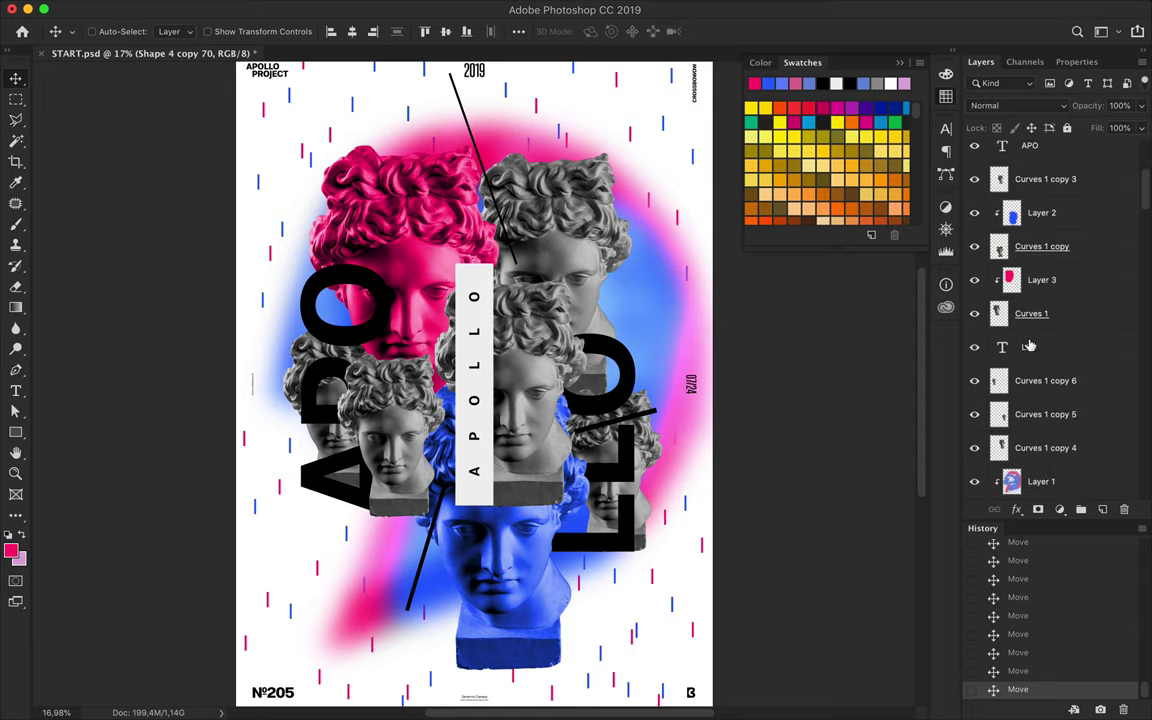
# Step: Merge pink Layer 3 and blue Layer 2 each with its Curves adjustment
pyautogui.click(998, 362)
pyautogui.scroll(5, 1040, 330)
pyautogui.click(1040, 265)
pyautogui.keyDown('shift'); pyautogui.click(1070, 299); pyautogui.keyUp('shift')
pyautogui.hotkey('ctrl', 'e')
pyautogui.click(1040, 232)
pyautogui.keyDown('shift'); pyautogui.click(1040, 198); pyautogui.keyUp('shift')
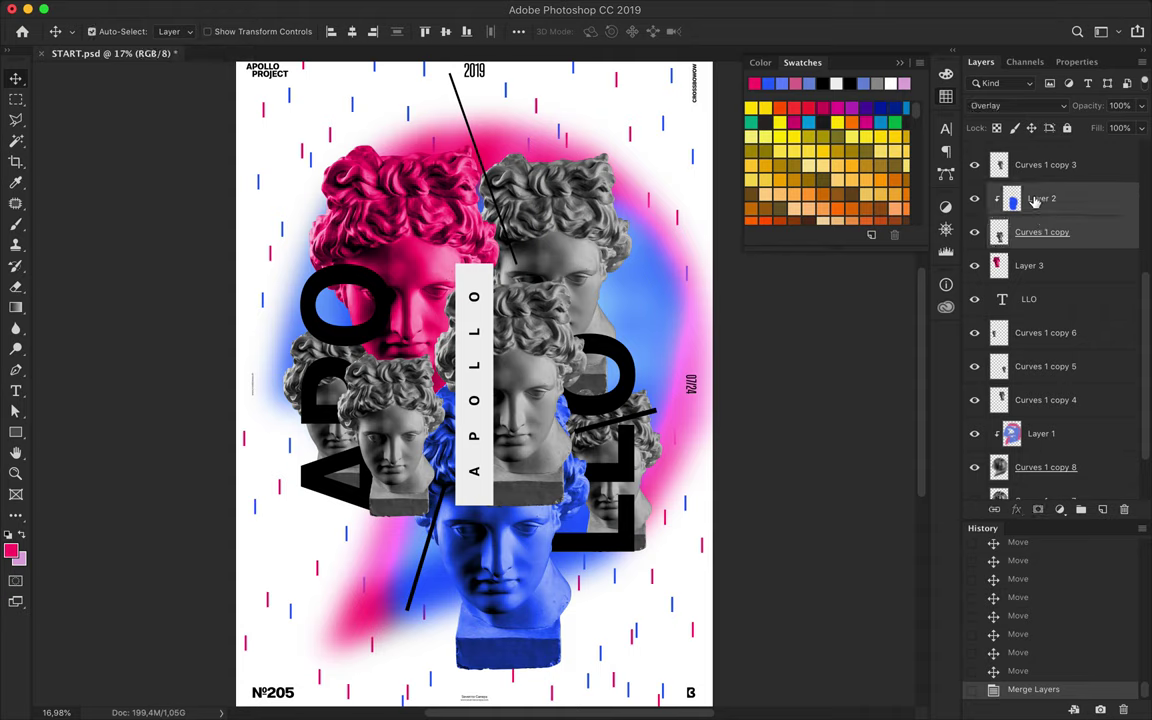
pyautogui.hotkey('ctrl', 'e')
# Step: Copy a vertical strip of the blue bust and place copies at the left and upper right
pyautogui.press('m')
pyautogui.moveTo(455, 430)
pyautogui.mouseDown()
pyautogui.moveTo(463, 600)
pyautogui.moveTo(650, 608)
pyautogui.moveTo(677, 620)
pyautogui.mouseUp()
pyautogui.hotkey('ctrl', 'c')
pyautogui.hotkey('ctrl', 'v')
pyautogui.press('v')
pyautogui.moveTo(675, 545)
pyautogui.mouseDown()
pyautogui.moveTo(275, 465)
pyautogui.moveTo(665, 235)
pyautogui.mouseUp()
# Step: Copy a vertical strip of the pink bust and duplicate it toward the left edge
pyautogui.click(474, 287)
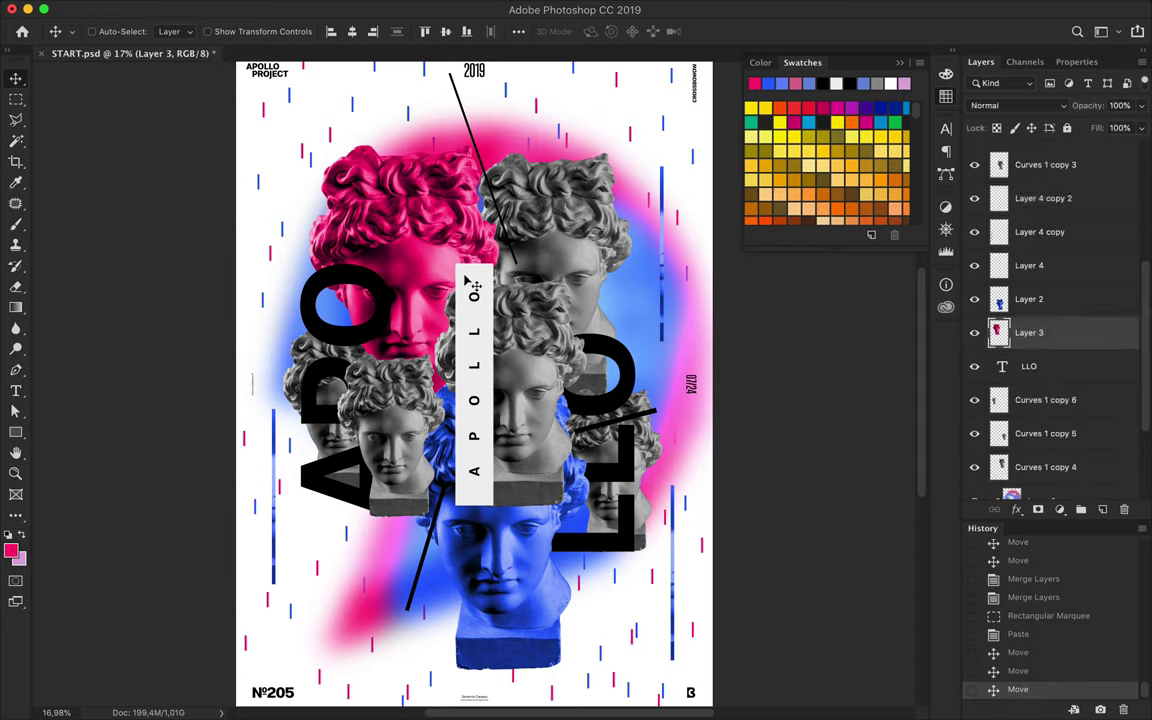
pyautogui.press('m')
pyautogui.moveTo(466, 280)
pyautogui.mouseDown()
pyautogui.moveTo(485, 345)
pyautogui.moveTo(678, 396)
pyautogui.moveTo(272, 247)
pyautogui.mouseUp()
pyautogui.hotkey('ctrl', 'c')
pyautogui.hotkey('ctrl', 'v')
pyautogui.press('v')
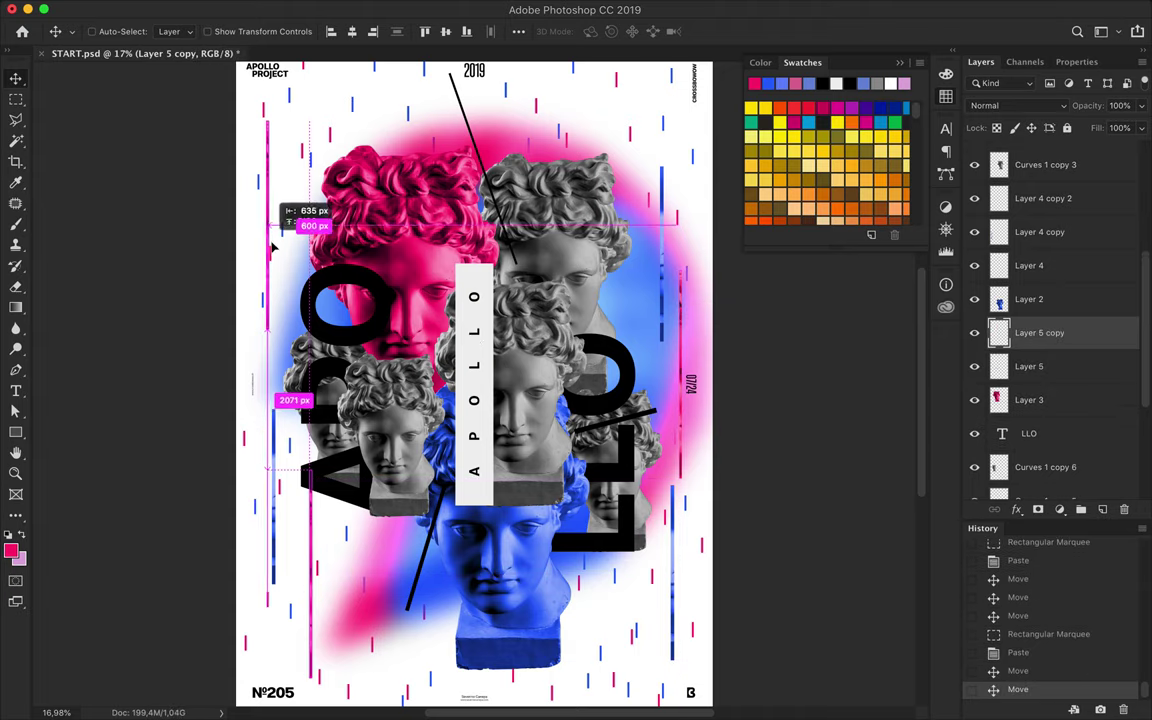
pyautogui.moveTo(272, 247); pyautogui.dragTo(308, 200)
pyautogui.scroll(-2, 334, 252)
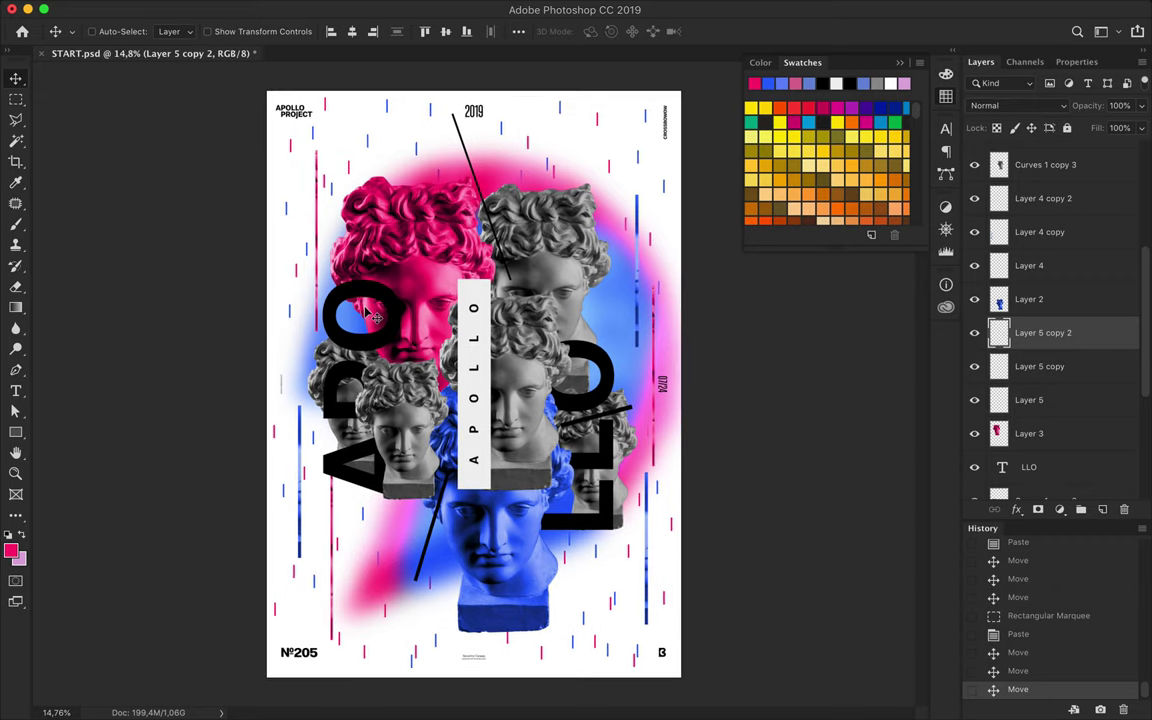
pyautogui.press('l')
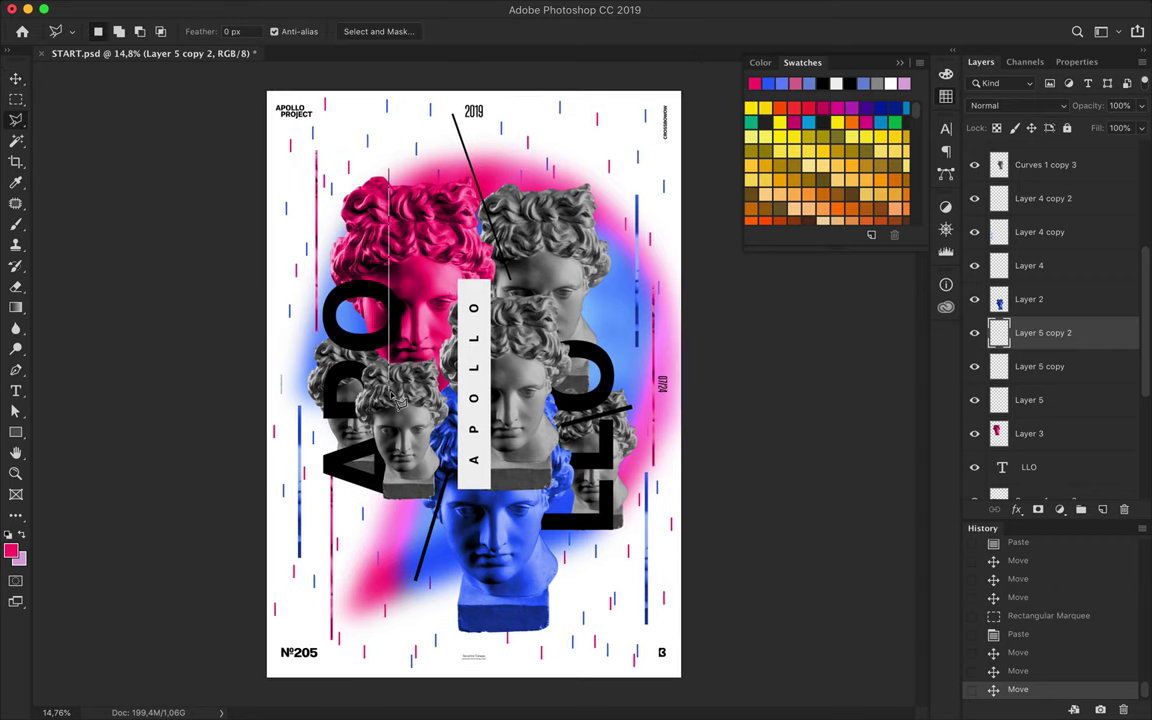
# Step: Paste a lasso-selected slice of the pink bust and shift it slightly upward
pyautogui.click(400, 178)
pyautogui.hotkey('ctrl', 'c')
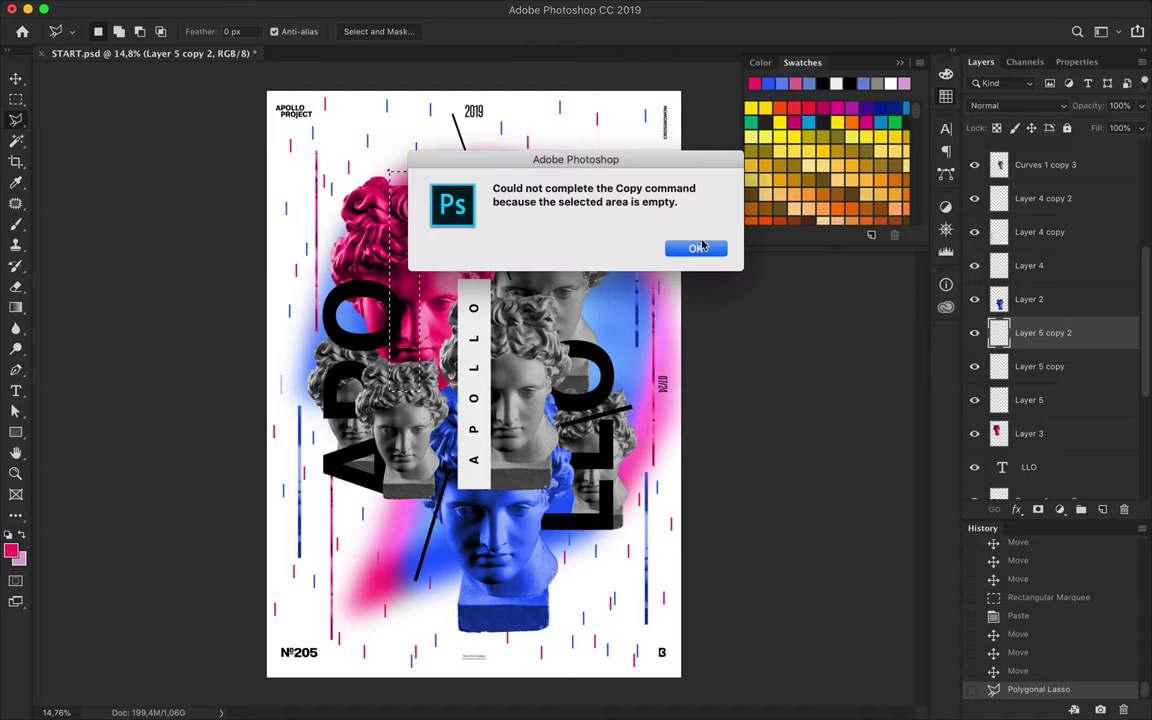
pyautogui.press('Return')
pyautogui.press('v')
pyautogui.click(453, 236)
pyautogui.hotkey('ctrl', 'v')
pyautogui.moveTo(453, 236); pyautogui.dragTo(443, 222)
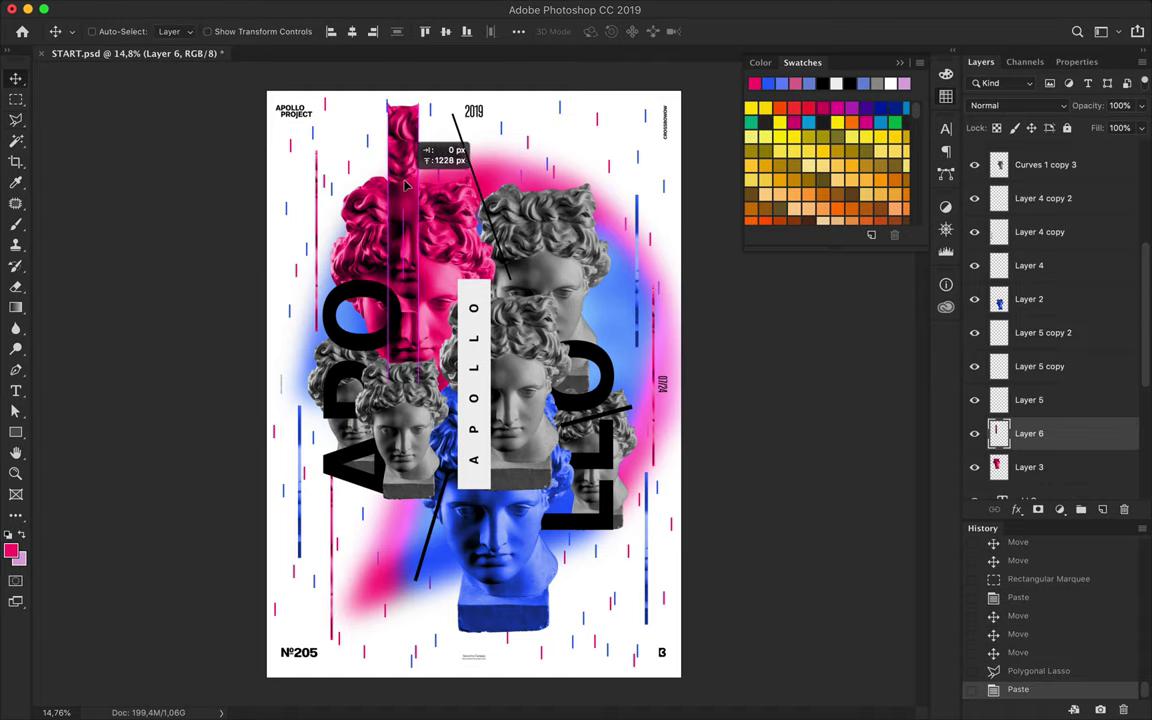
pyautogui.scroll(-1, 470, 300)
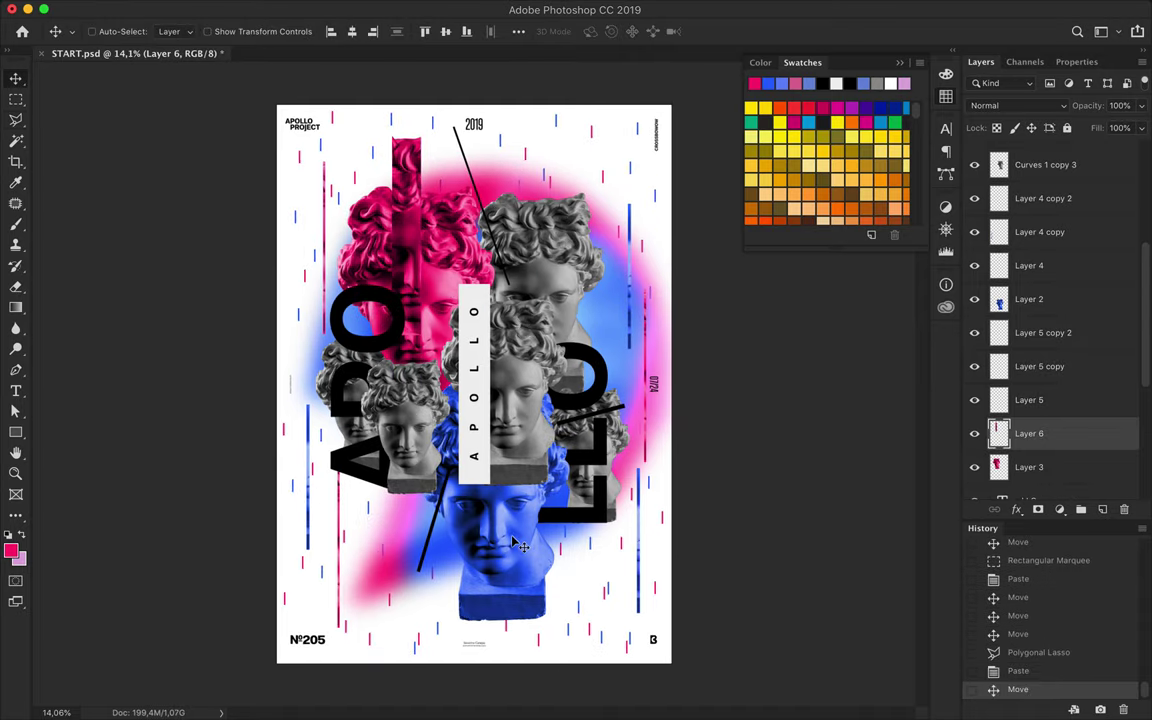
# Step: Paste a vertical slice of the blue bust and shift it down
pyautogui.keyDown('ctrl'); pyautogui.click(462, 485); pyautogui.keyUp('ctrl')
pyautogui.press('u')
pyautogui.press('m')
pyautogui.moveTo(489, 106); pyautogui.dragTo(517, 548)
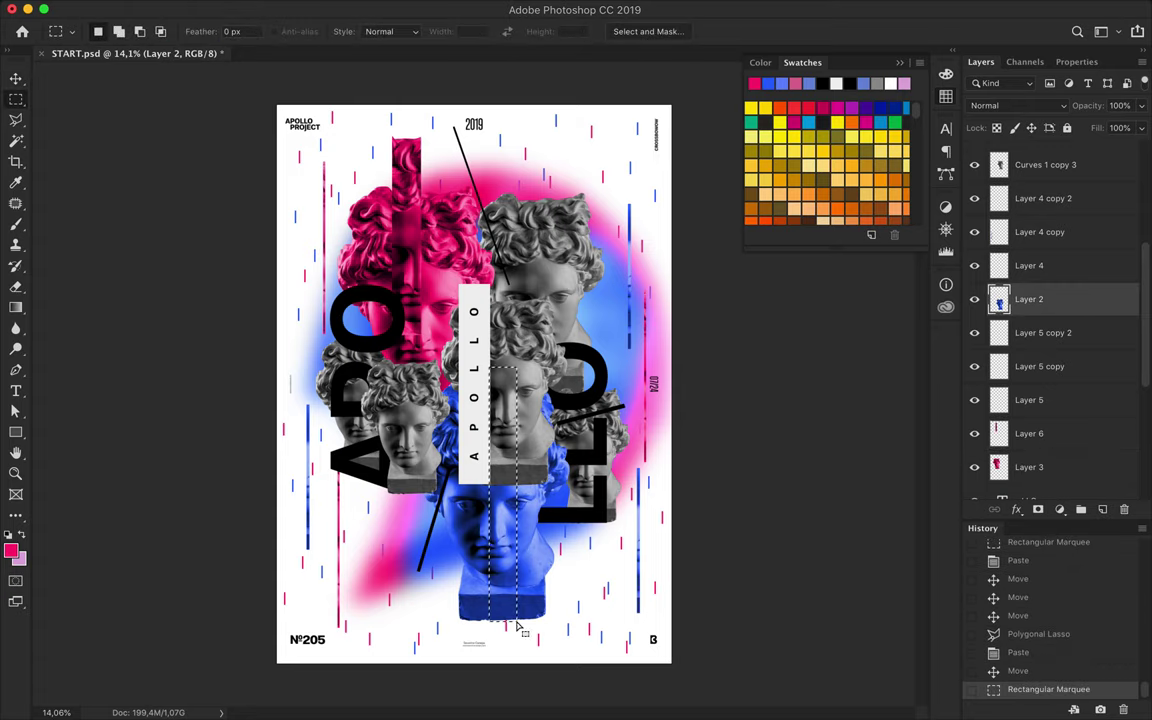
pyautogui.hotkey('ctrl', 'c')
pyautogui.hotkey('ctrl', 'v')
pyautogui.press('v')
pyautogui.moveTo(506, 470); pyautogui.dragTo(508, 593)
# Step: Paste a thin slice of the blue bust as a new layer and offset it
pyautogui.press('m')
pyautogui.moveTo(459, 285); pyautogui.dragTo(470, 630)
pyautogui.hotkey('ctrl', 'c')
pyautogui.click(696, 249)
pyautogui.hotkey('ctrl', 'v')
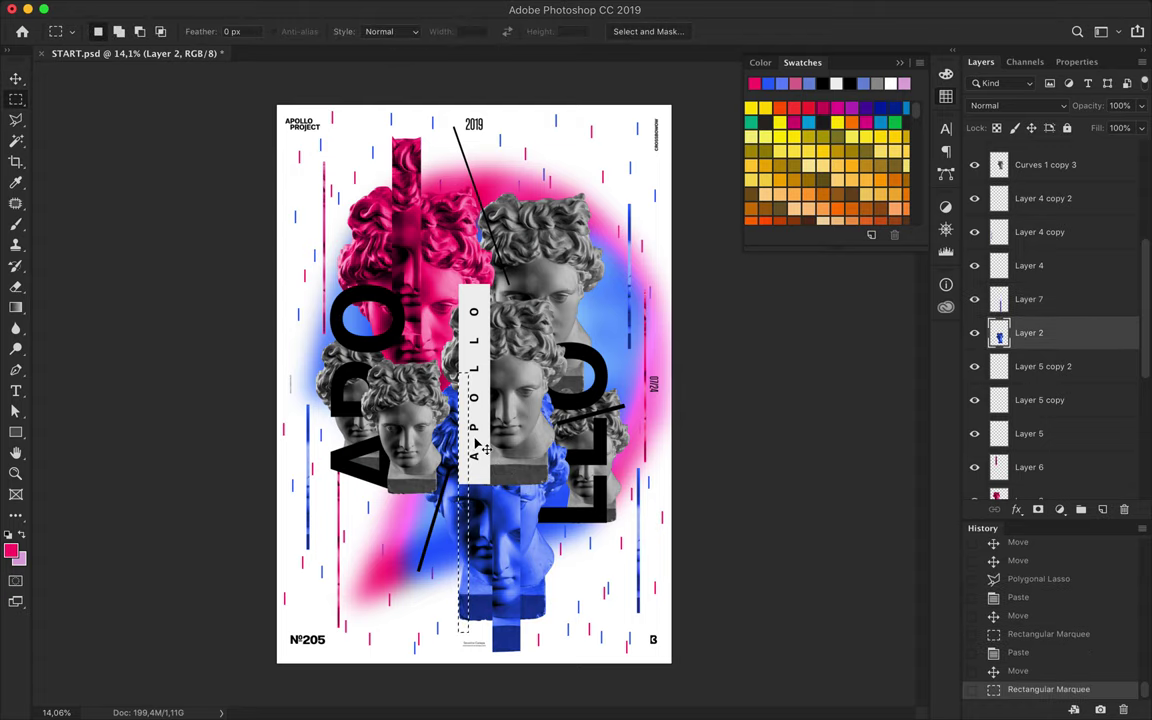
pyautogui.press('v')
pyautogui.moveTo(455, 450); pyautogui.dragTo(541, 455)
# Step: Paste another thin blue bust slice and nudge it vertically
pyautogui.press('m')
pyautogui.moveTo(470, 334); pyautogui.dragTo(480, 580)
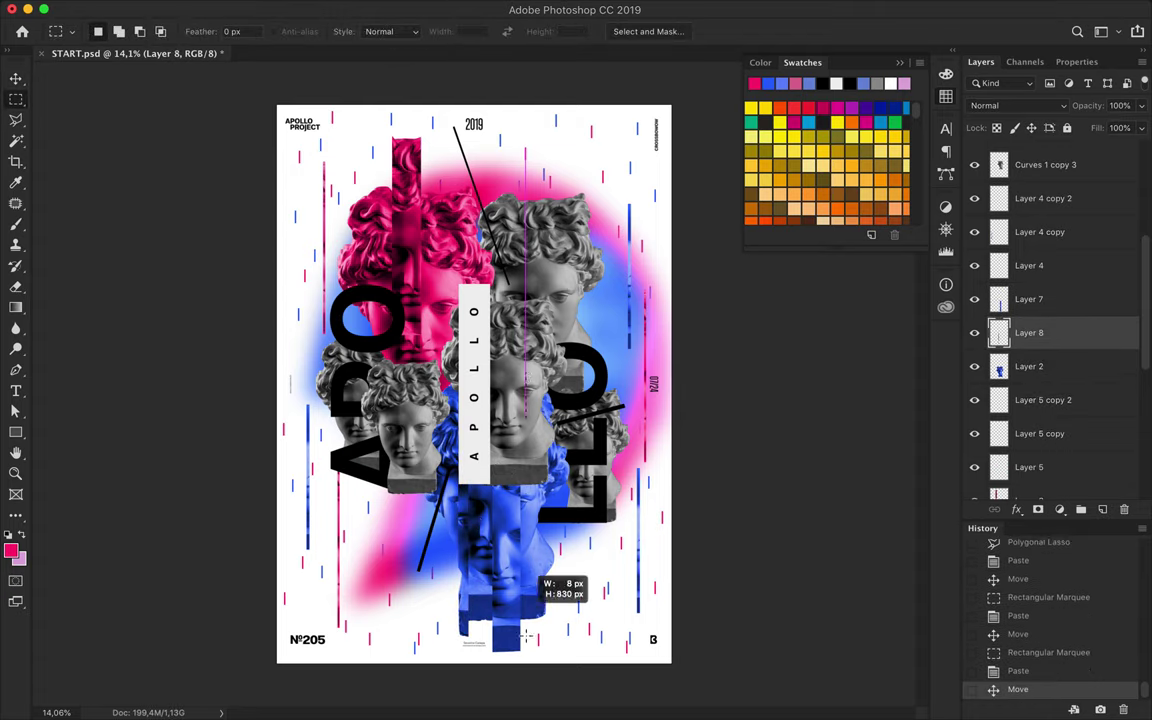
pyautogui.hotkey('ctrl', 'c')
pyautogui.hotkey('ctrl', 'v')
pyautogui.press('v')
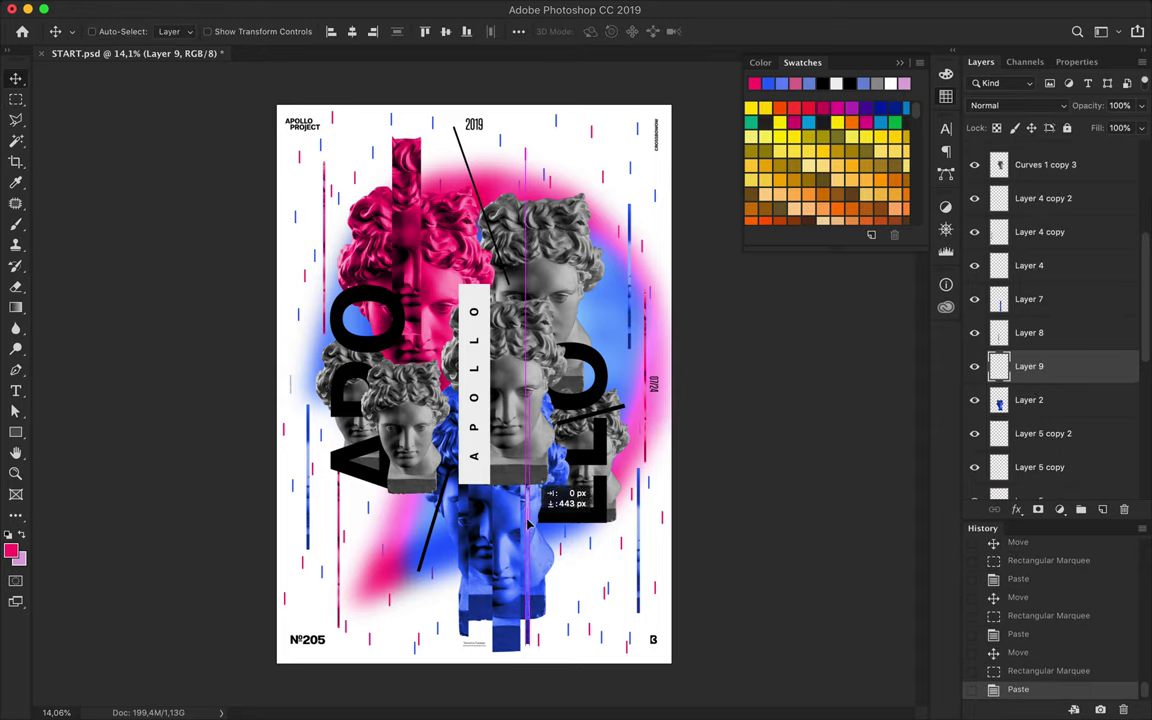
pyautogui.moveTo(478, 445); pyautogui.dragTo(478, 455)
# Step: Paste a thin slice of the pink bust and shift it about 167 px up
pyautogui.keyDown('ctrl'); pyautogui.click(405, 220); pyautogui.keyUp('ctrl')
pyautogui.press('m')
pyautogui.moveTo(438, 170); pyautogui.dragTo(440, 332)
pyautogui.hotkey('ctrl', 'c')
pyautogui.hotkey('ctrl', 'v')
pyautogui.press('v')
pyautogui.moveTo(440, 280)
pyautogui.mouseDown()
pyautogui.moveTo(444, 257)
pyautogui.moveTo(450, 296)
pyautogui.mouseUp()
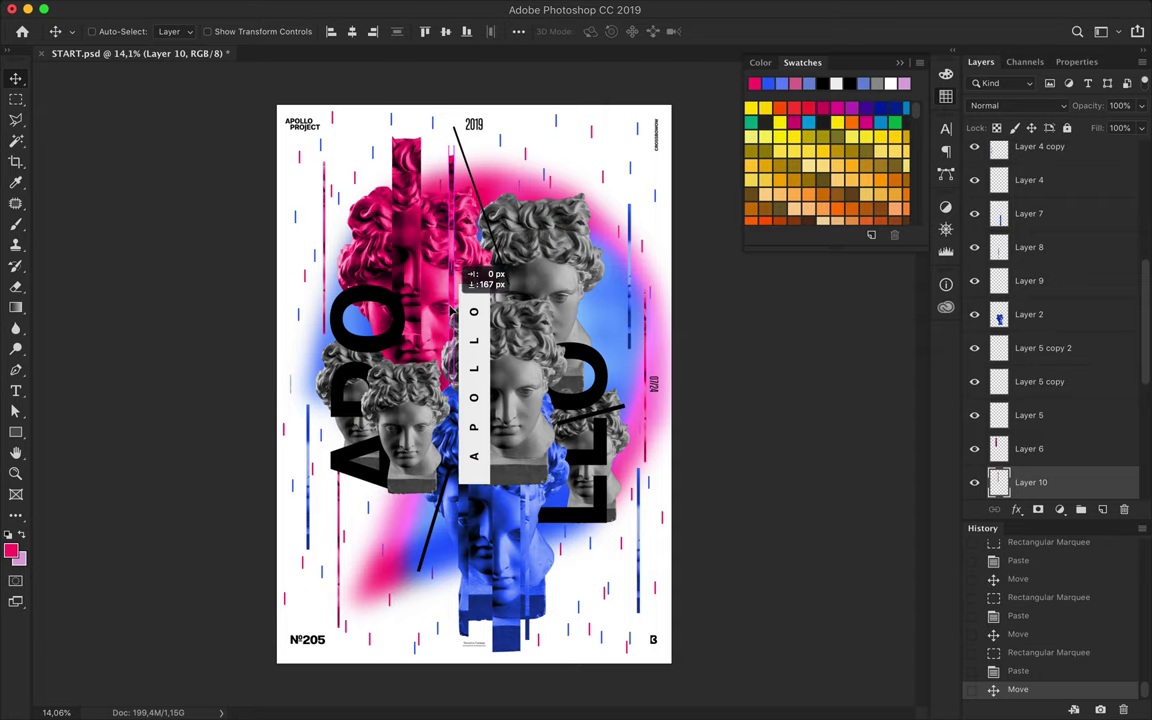
pyautogui.scroll(1, 562, 402)
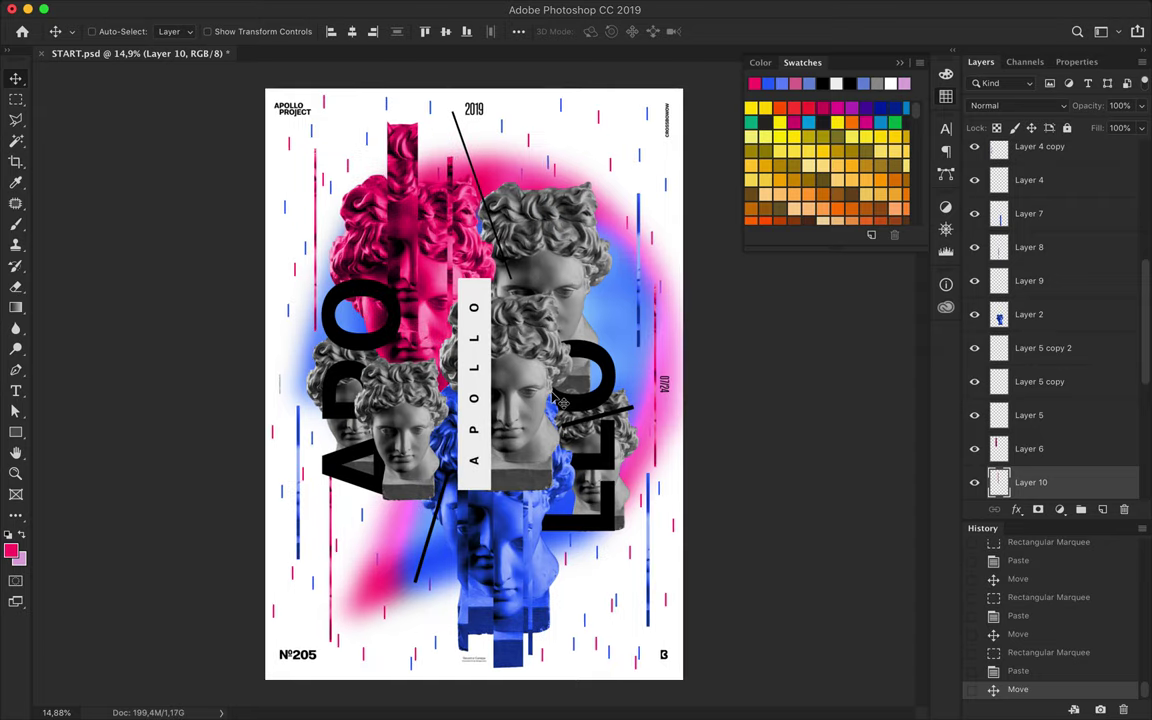
pyautogui.hotkey('alt', '.')
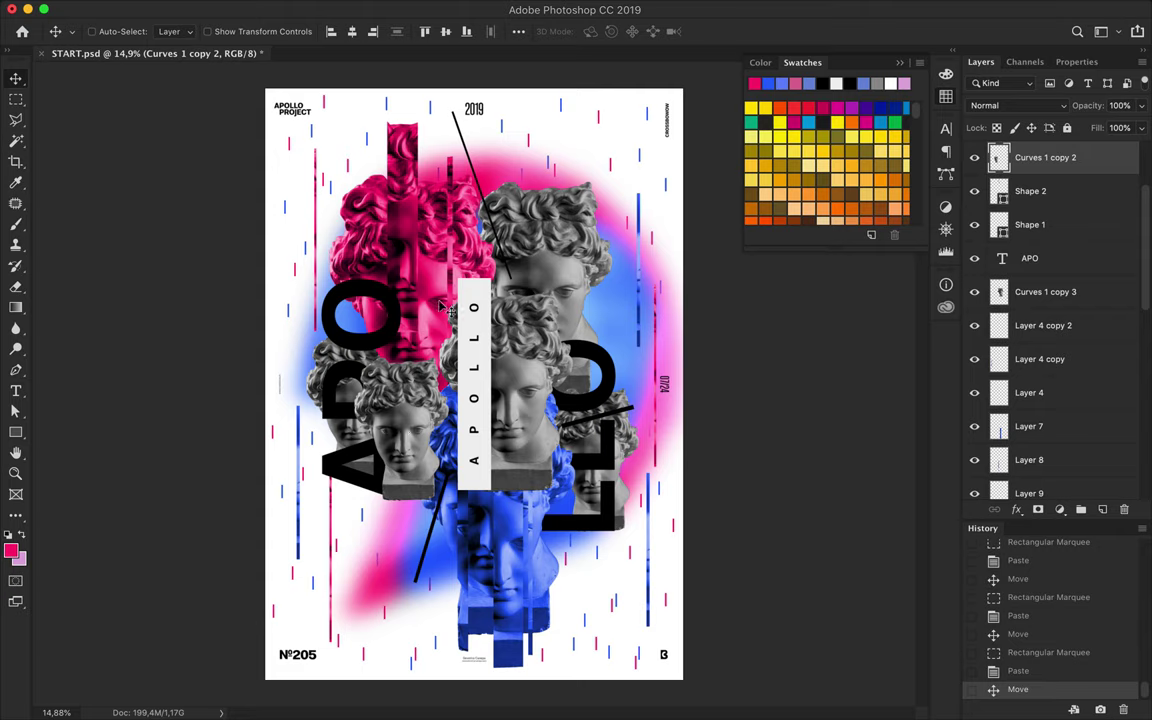
# Step: Move the small grey bust lower in the stack and set its Fill to 74%
pyautogui.scroll(-2, 447, 310)
pyautogui.click(540, 262)
pyautogui.moveTo(1040, 344)
pyautogui.mouseDown()
pyautogui.moveTo(1032, 431)
pyautogui.moveTo(1071, 333)
pyautogui.mouseUp()
pyautogui.moveTo(1138, 143); pyautogui.dragTo(1122, 149)
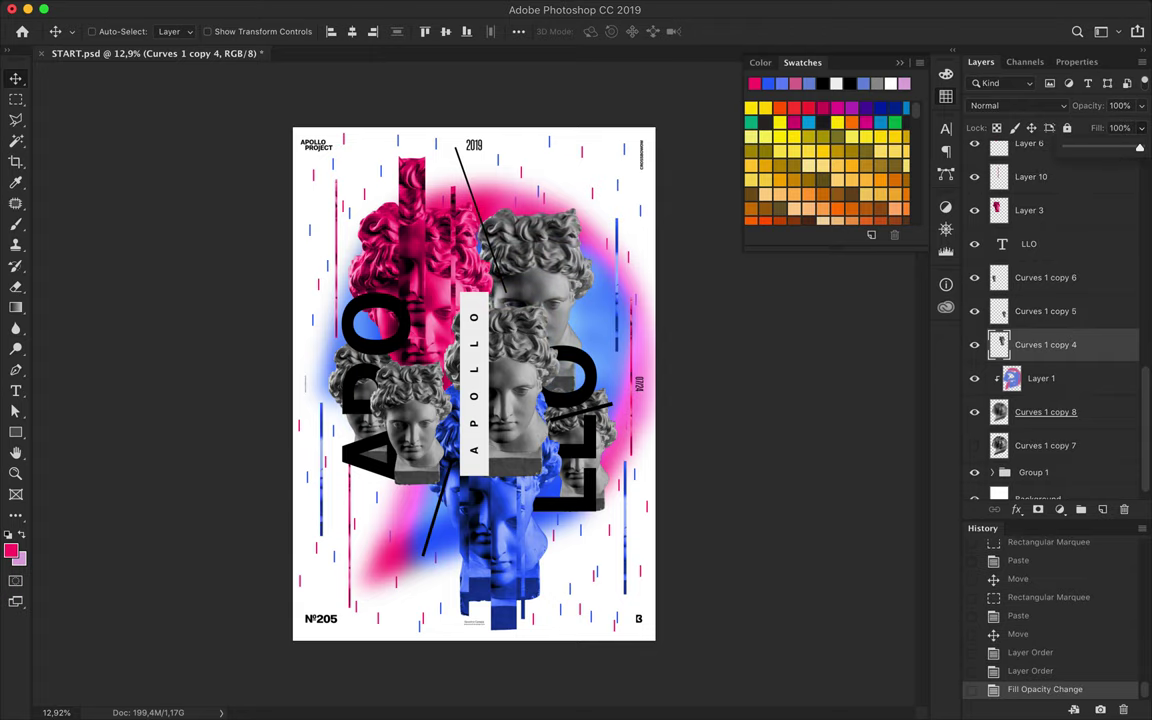
pyautogui.scroll(3, 465, 289)
pyautogui.scroll(-1, 465, 289)
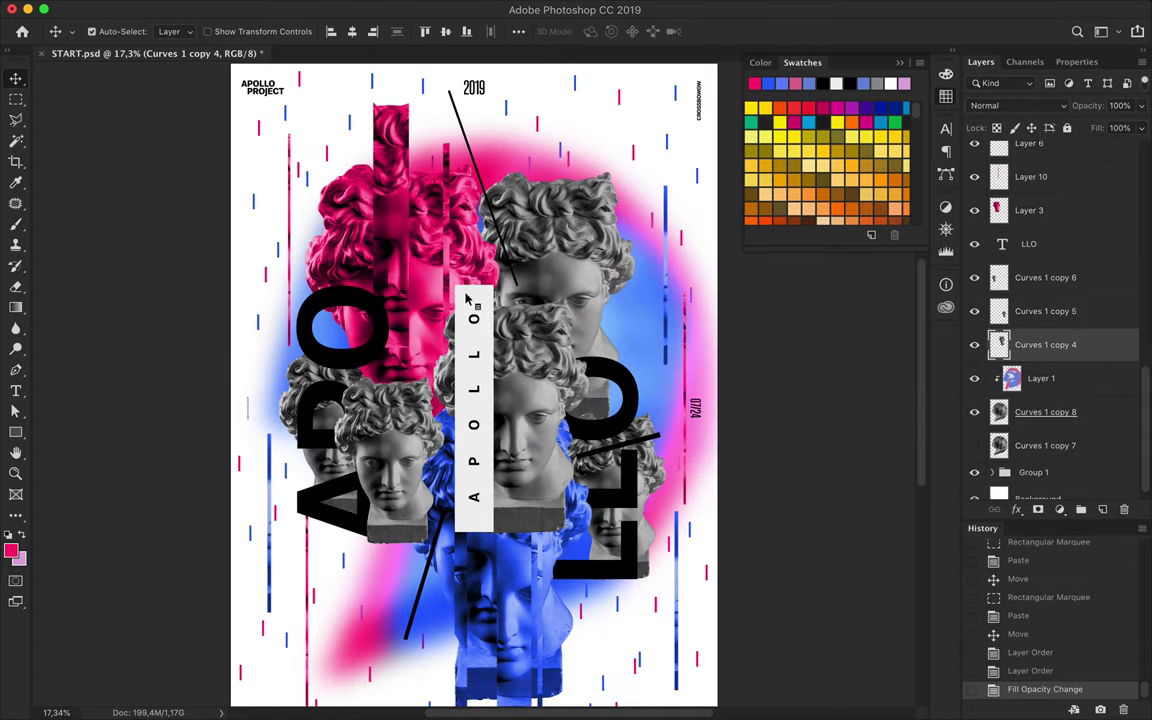
# Step: Duplicate the APOLLO text, and place Layer 4 copy 3 and Layer 5 copy 3 above Background
pyautogui.moveTo(465, 289); pyautogui.dragTo(475, 320)
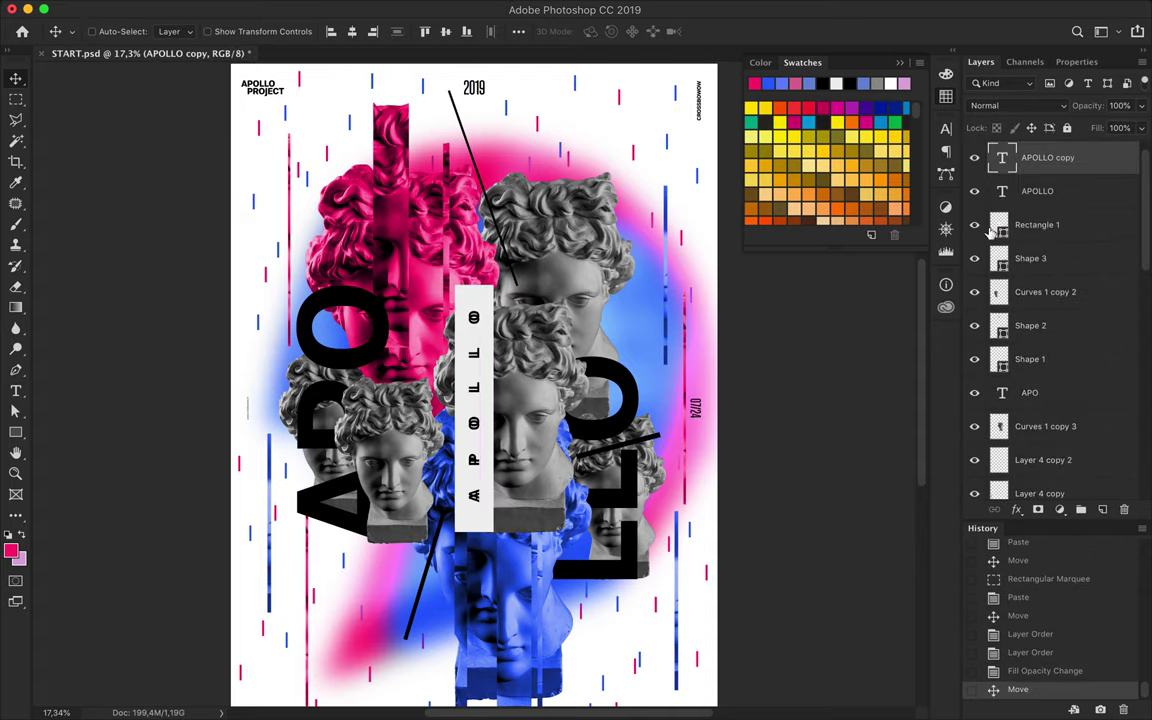
pyautogui.scroll(-2, 665, 375)
pyautogui.moveTo(567, 515)
pyautogui.mouseDown()
pyautogui.moveTo(580, 570)
pyautogui.moveTo(599, 550)
pyautogui.mouseUp()
pyautogui.moveTo(1030, 482)
pyautogui.mouseDown()
pyautogui.moveTo(1030, 540)
pyautogui.moveTo(1030, 472)
pyautogui.mouseUp()
pyautogui.keyDown('alt'); pyautogui.moveTo(338, 268); pyautogui.dragTo(565, 238); pyautogui.keyUp('alt')
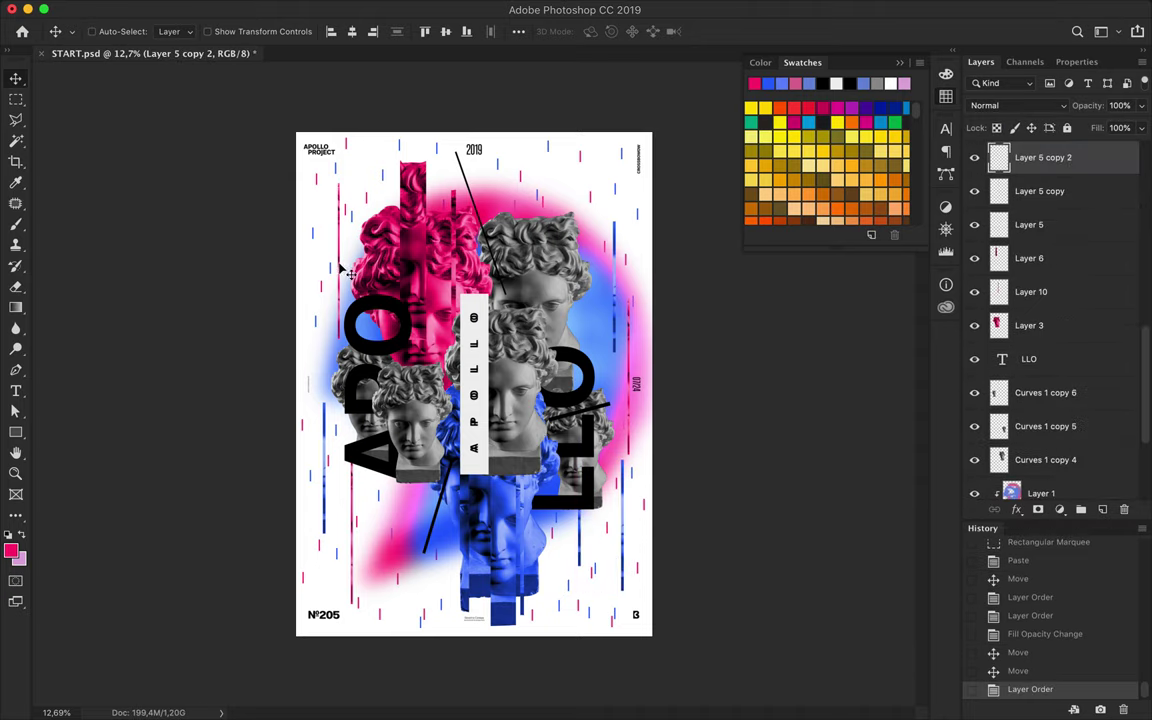
pyautogui.moveTo(1043, 157); pyautogui.dragTo(1040, 465)
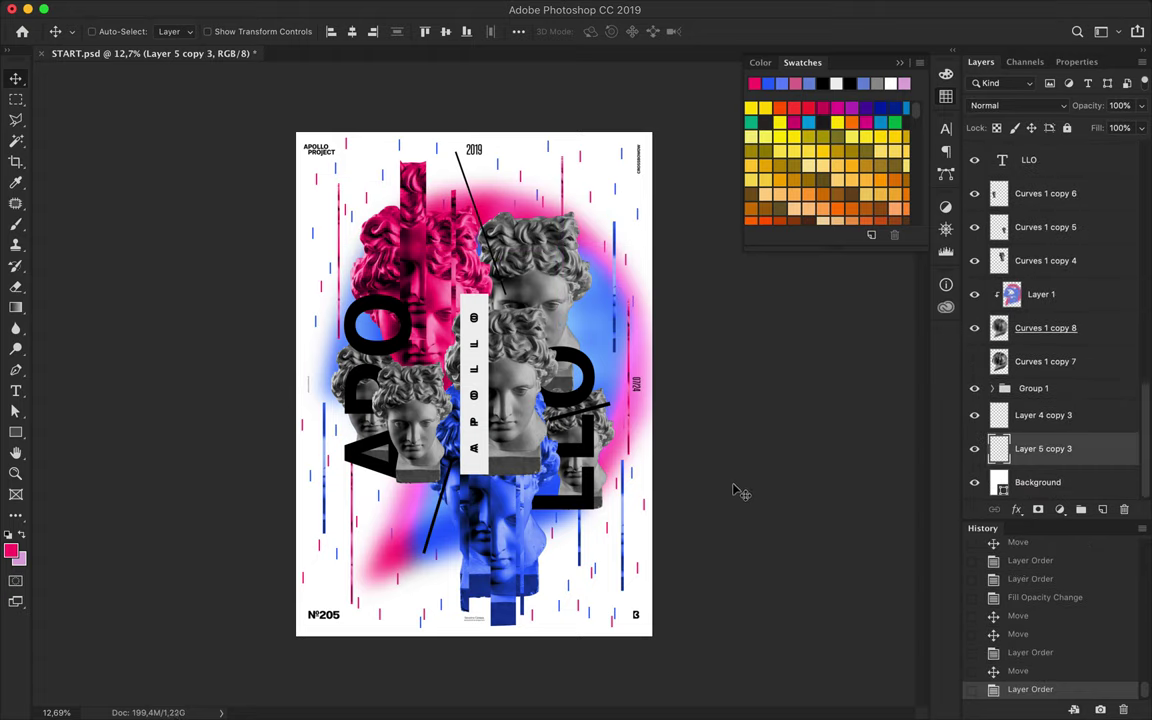